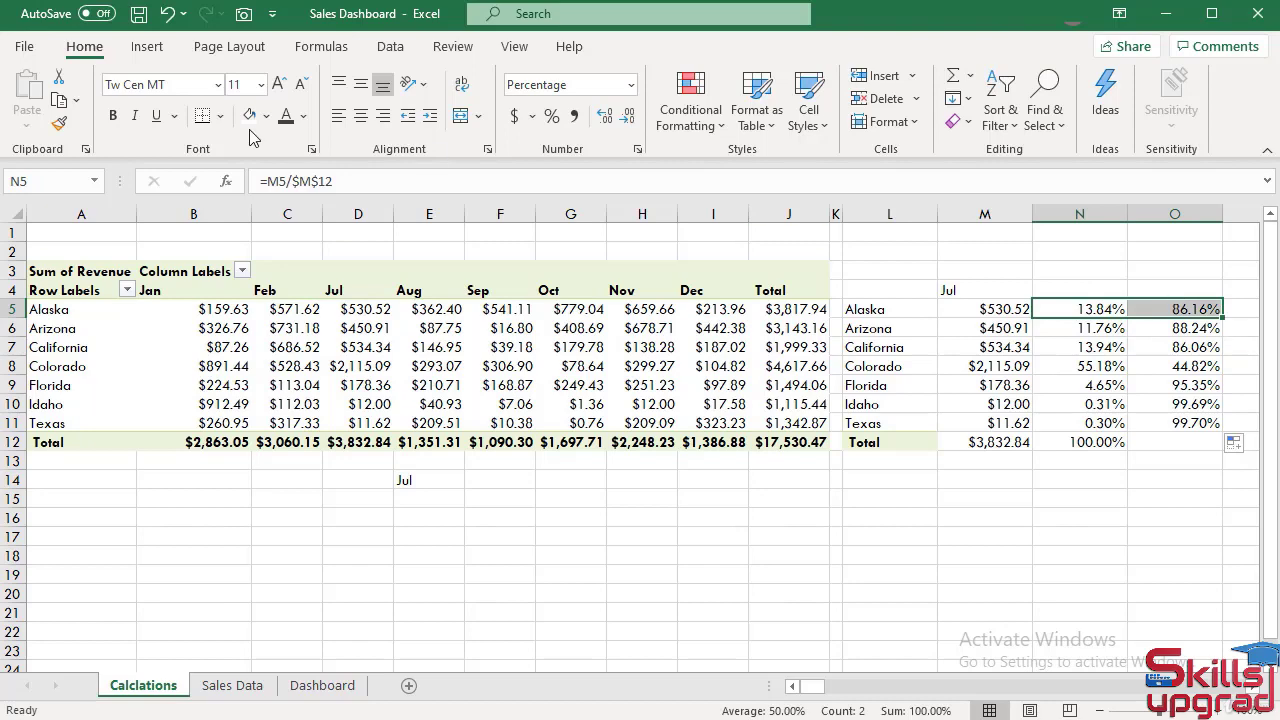
Step: Insert a doughnut chart from Alaska's two percentage cells N5:O5
{"action": "left_click", "coordinate": [147, 46]}
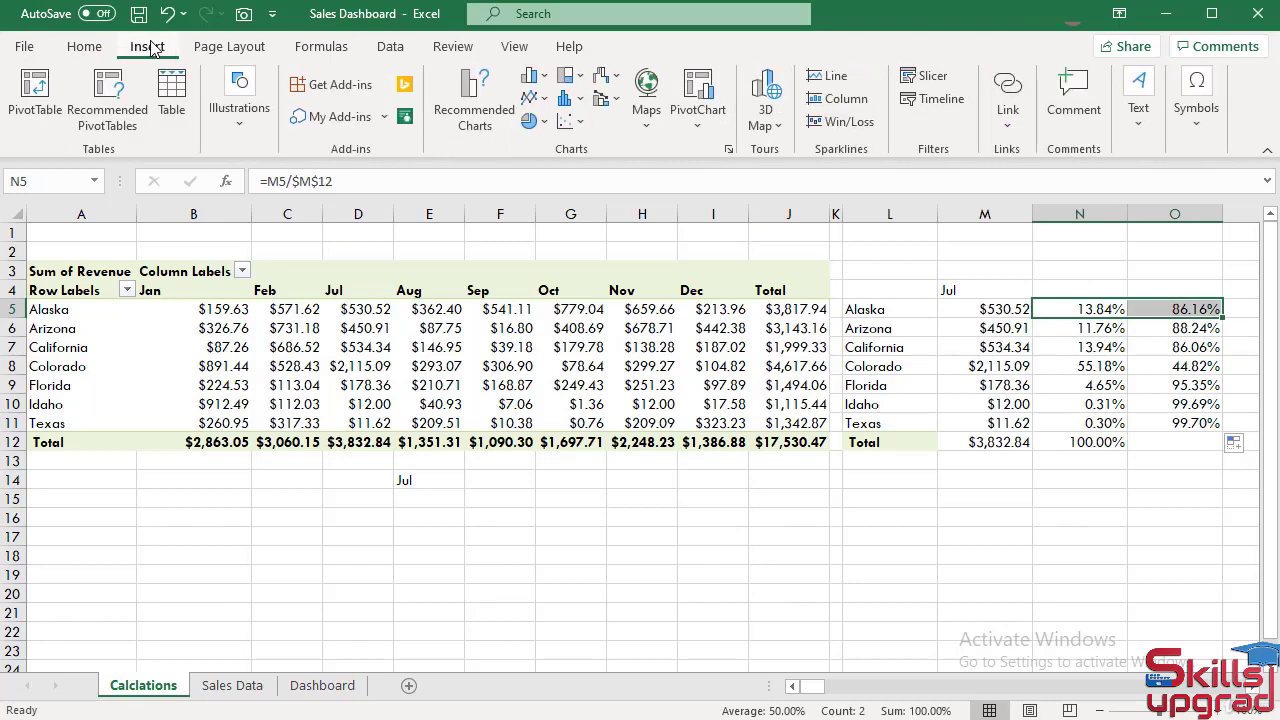
{"action": "left_click", "coordinate": [538, 121]}
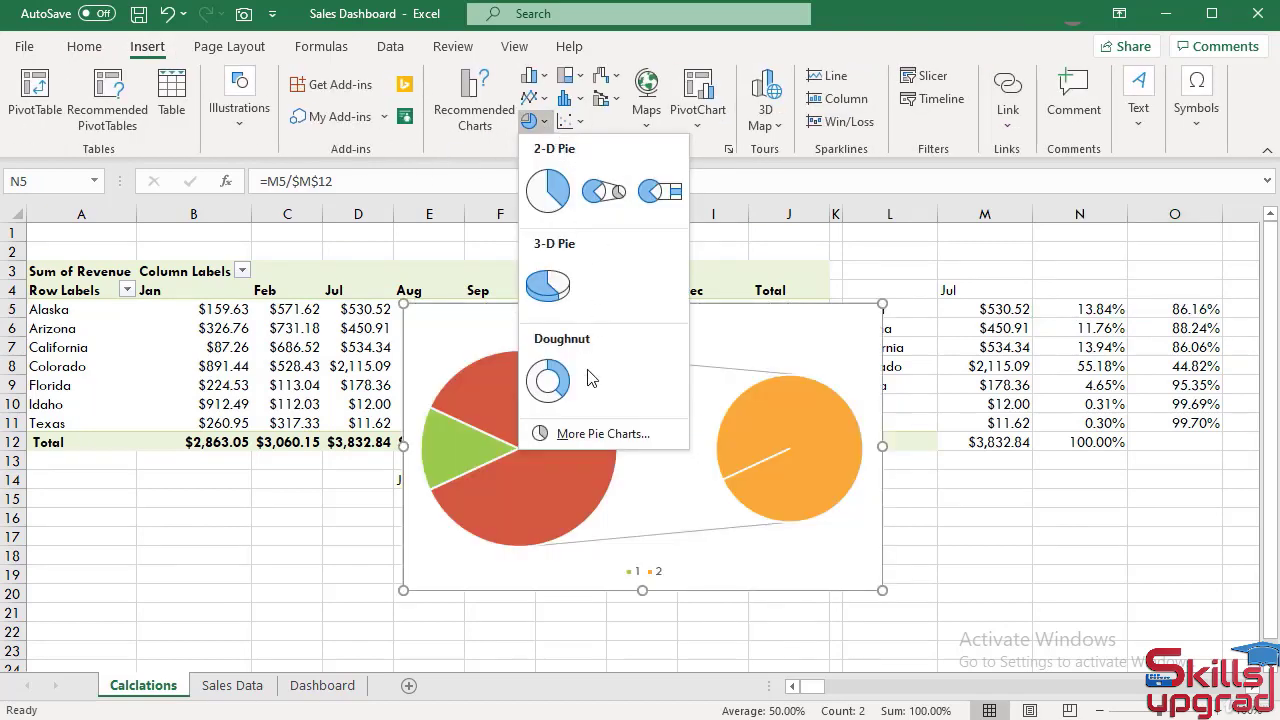
{"action": "left_click", "coordinate": [549, 381]}
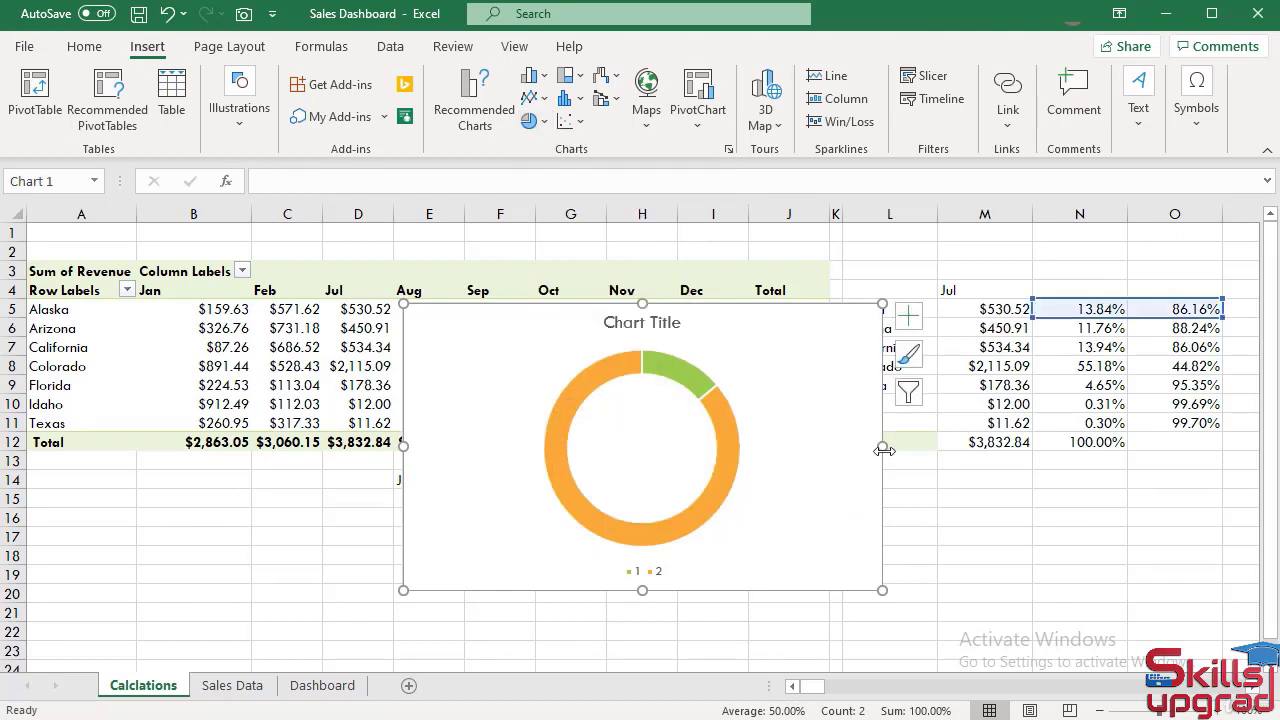
Step: Shrink the doughnut chart from its right, left and upper edges and move it down below the pivot table's middle columns
{"action": "left_click_drag", "start_coordinate": [882, 446], "coordinate": [769, 446]}
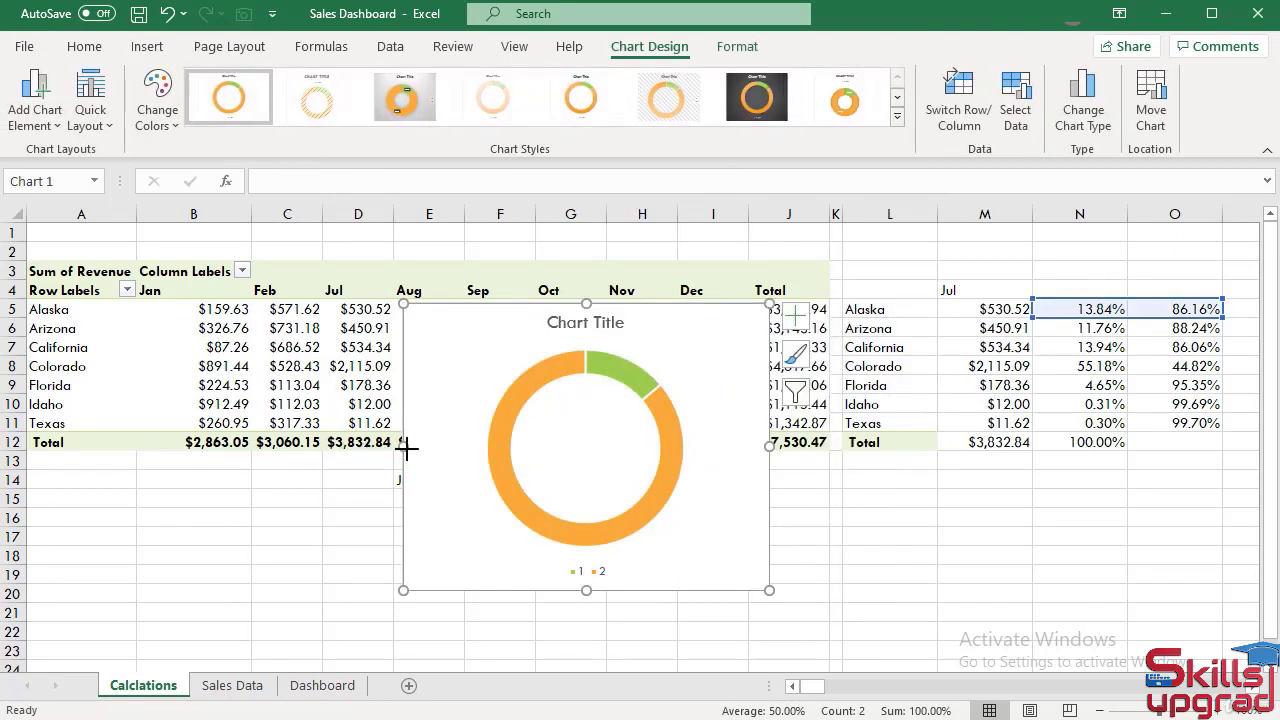
{"action": "left_click_drag", "start_coordinate": [404, 447], "coordinate": [479, 447]}
{"action": "left_click_drag", "start_coordinate": [624, 304], "coordinate": [624, 370]}
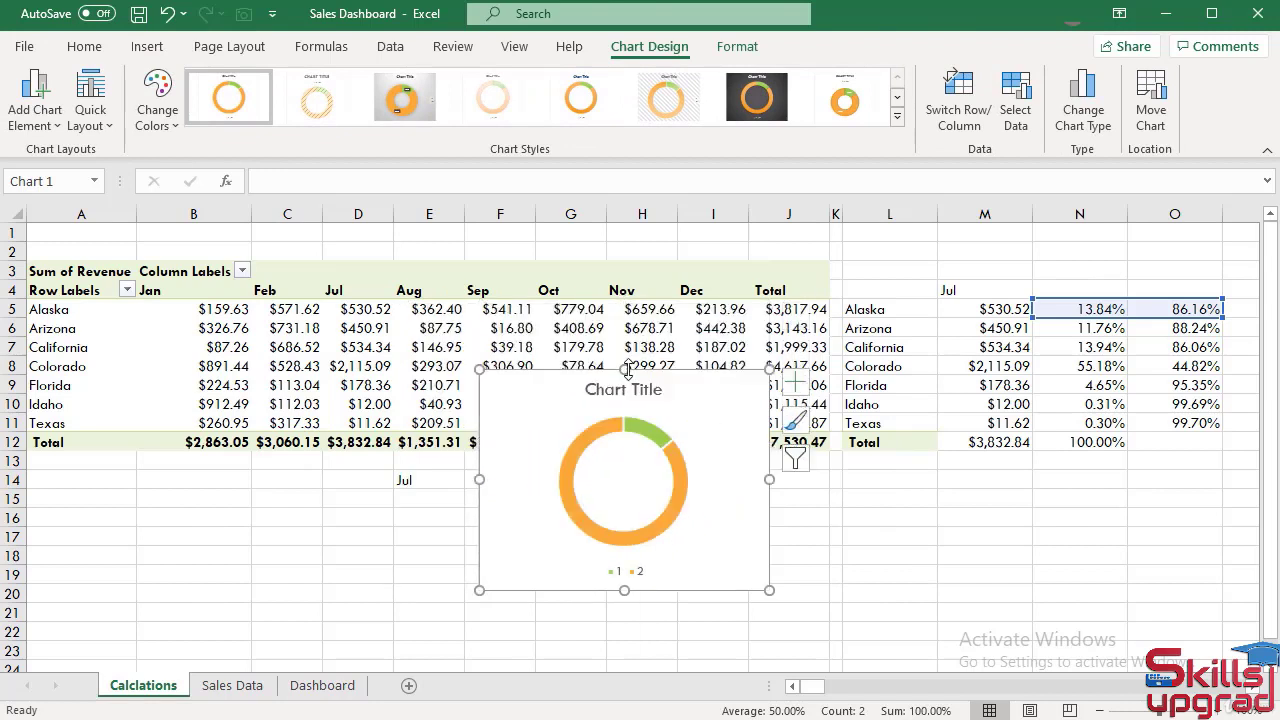
{"action": "left_click_drag", "start_coordinate": [691, 420], "coordinate": [590, 459]}
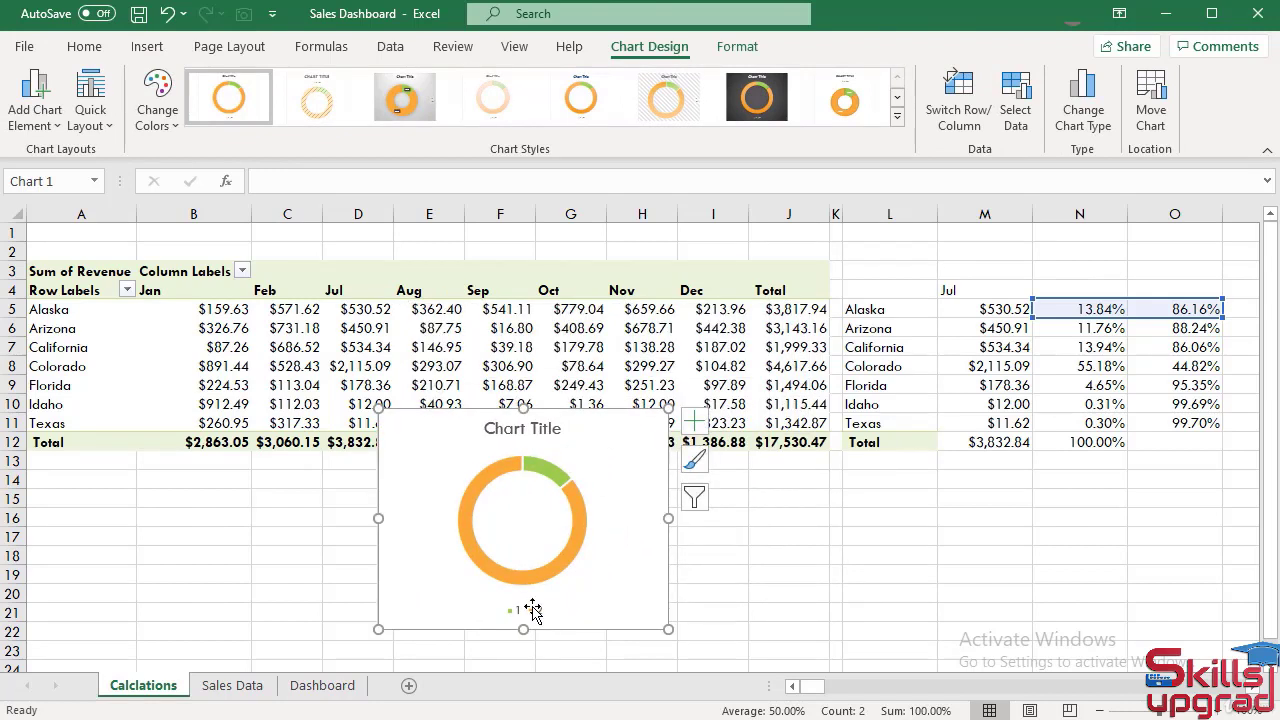
Step: Delete the legend and the chart title from the doughnut chart
{"action": "left_click", "coordinate": [533, 611]}
{"action": "key", "text": "Delete"}
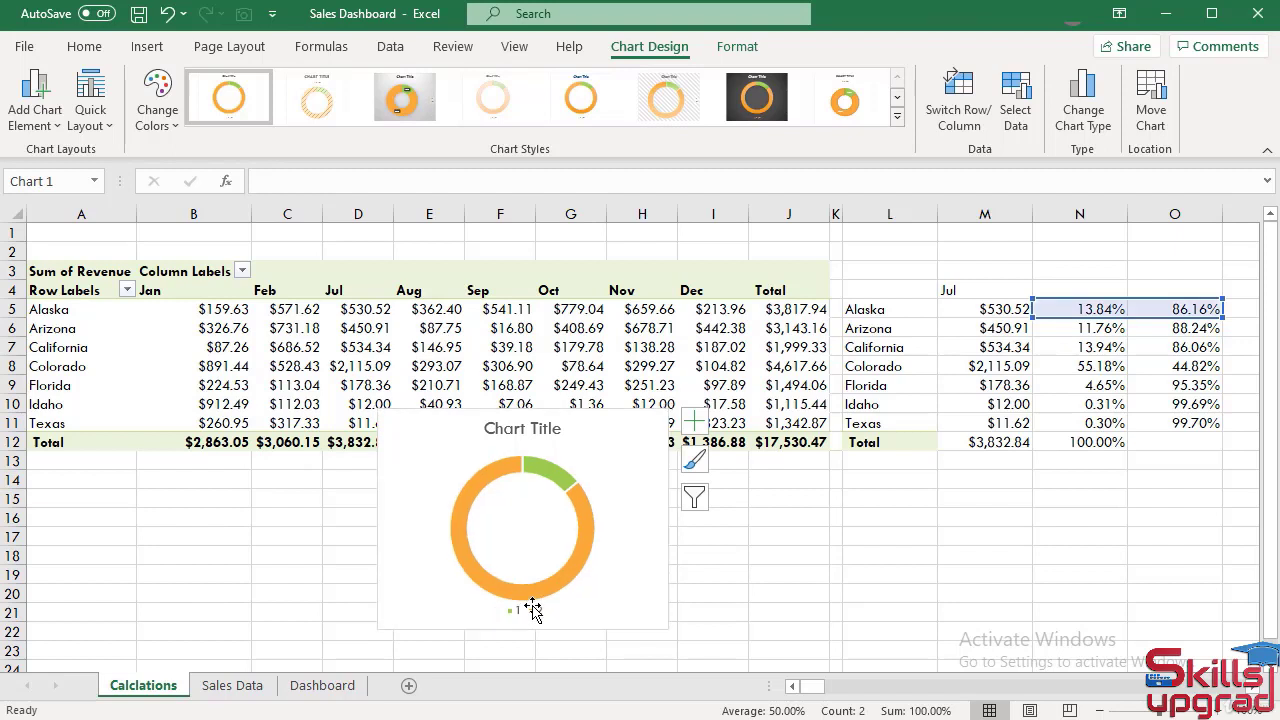
{"action": "left_click", "coordinate": [538, 428]}
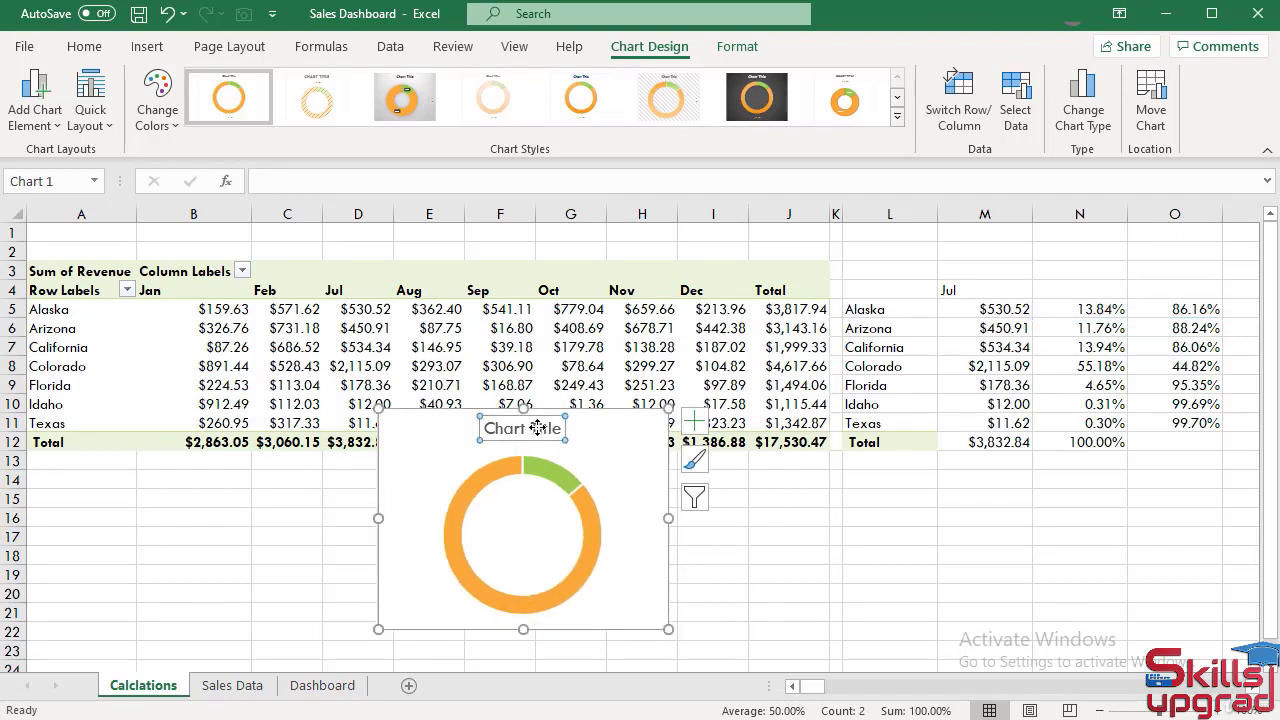
{"action": "key", "text": "Delete"}
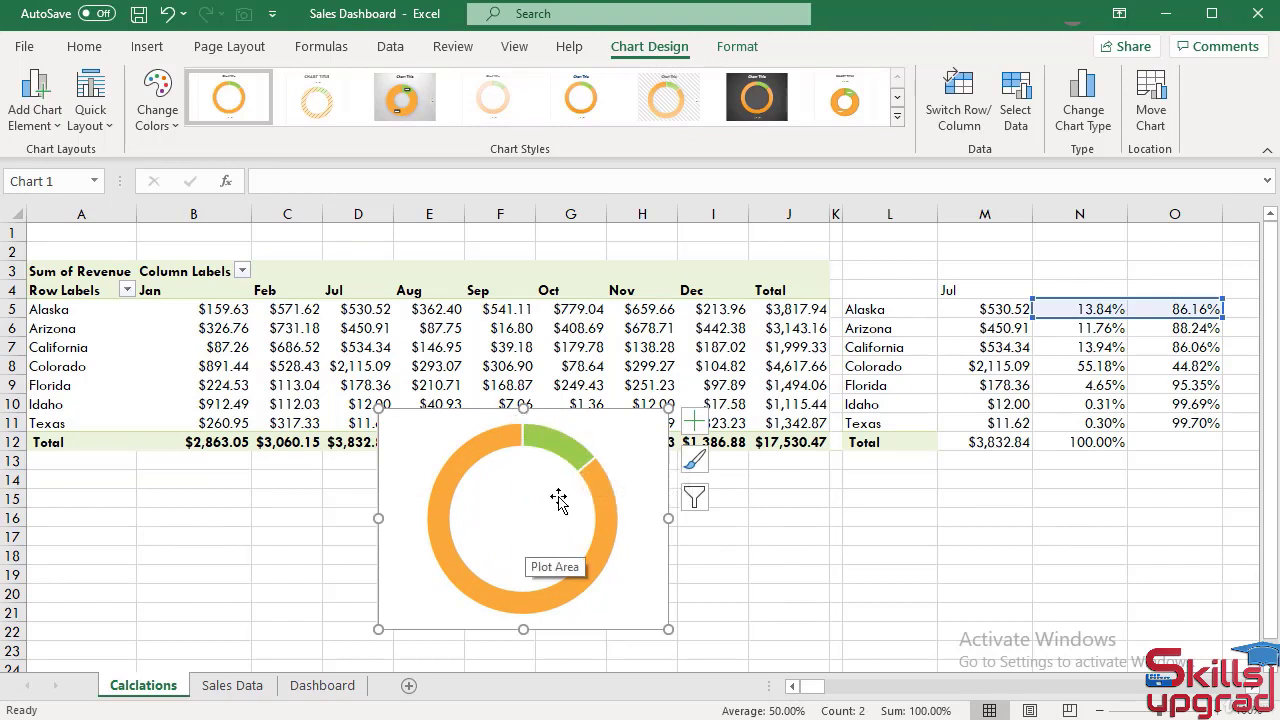
Step: Fill the doughnut's small 13.84% slice with the purple theme color and set its border to No line
{"action": "double_click", "coordinate": [640, 442]}
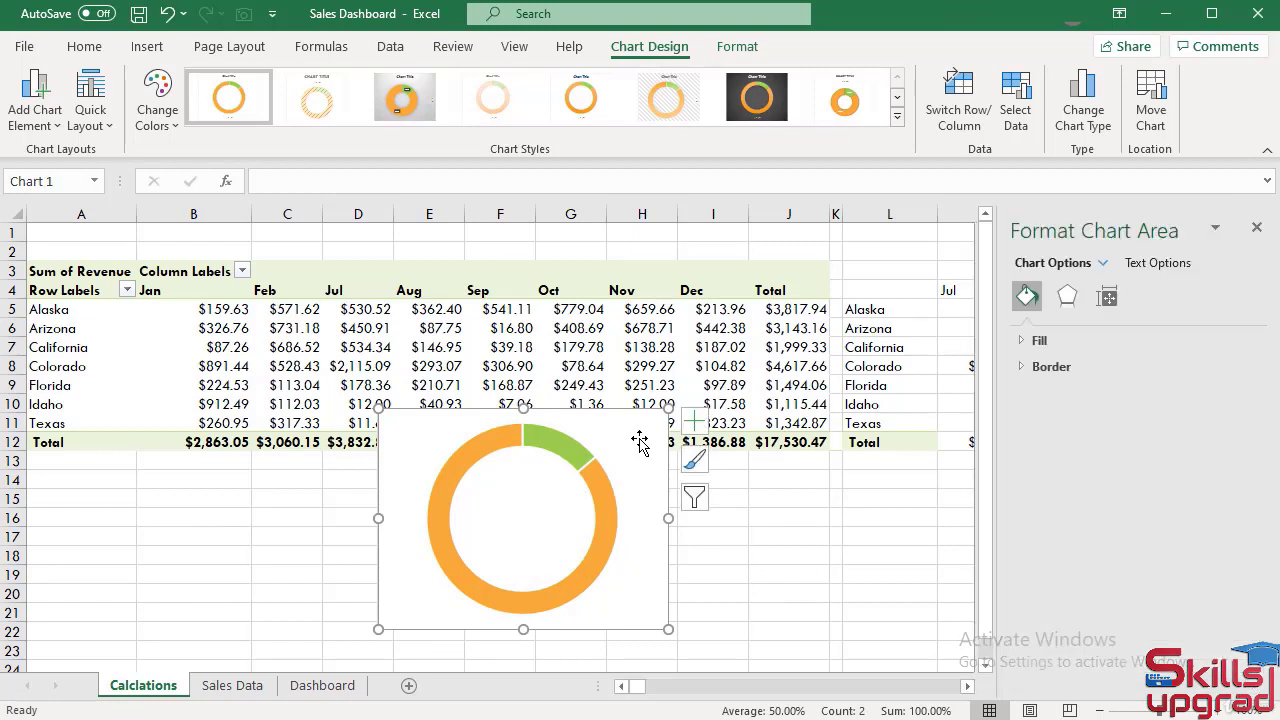
{"action": "left_click", "coordinate": [567, 445]}
{"action": "left_click", "coordinate": [567, 445]}
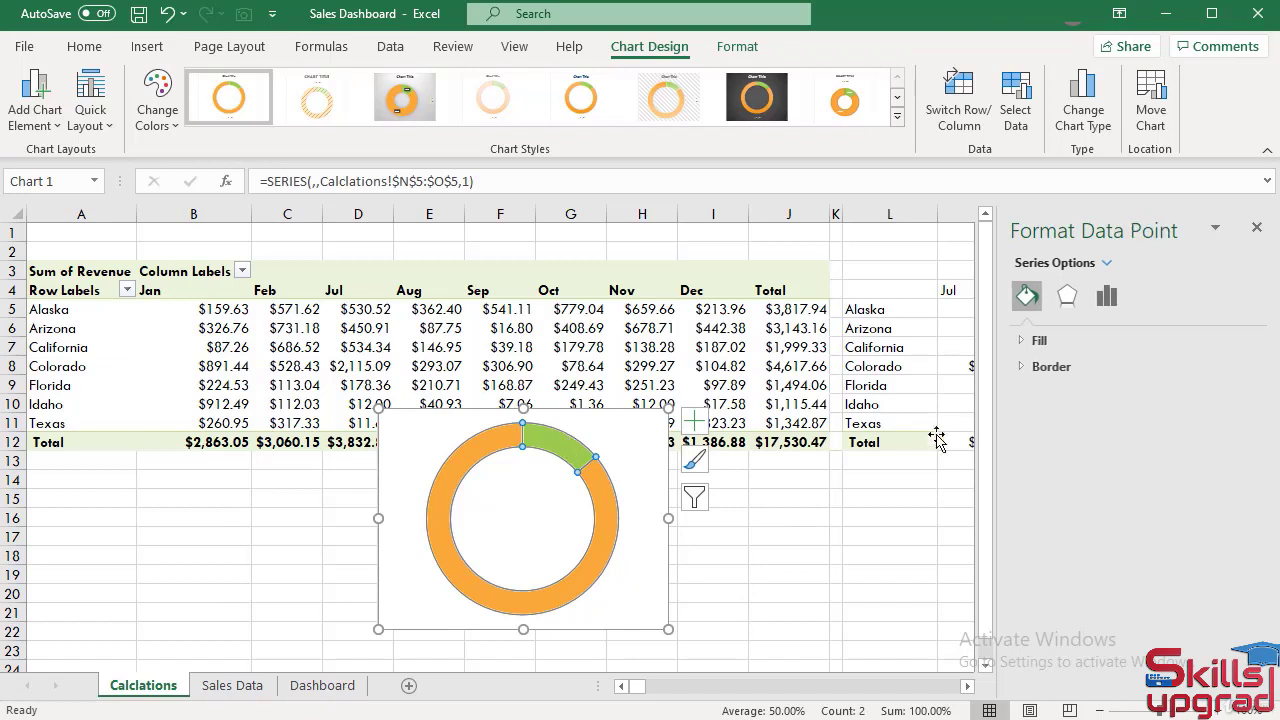
{"action": "left_click", "coordinate": [1022, 341]}
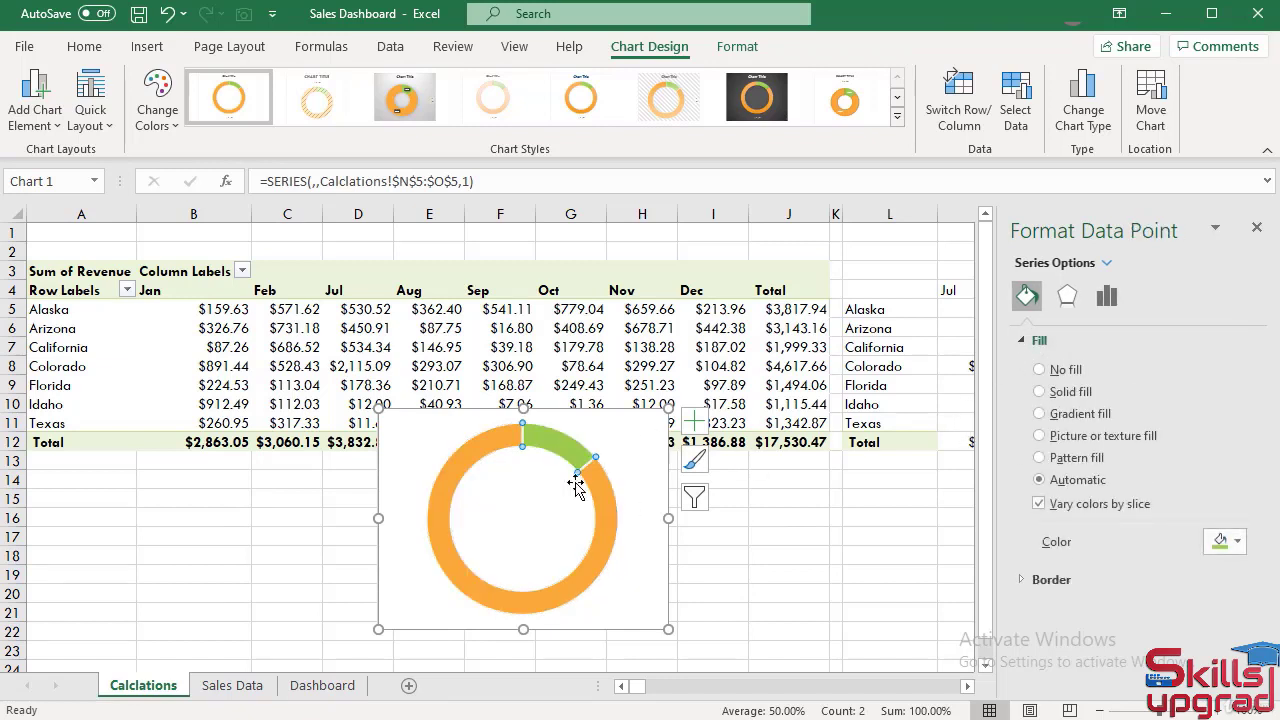
{"action": "left_click", "coordinate": [1237, 541]}
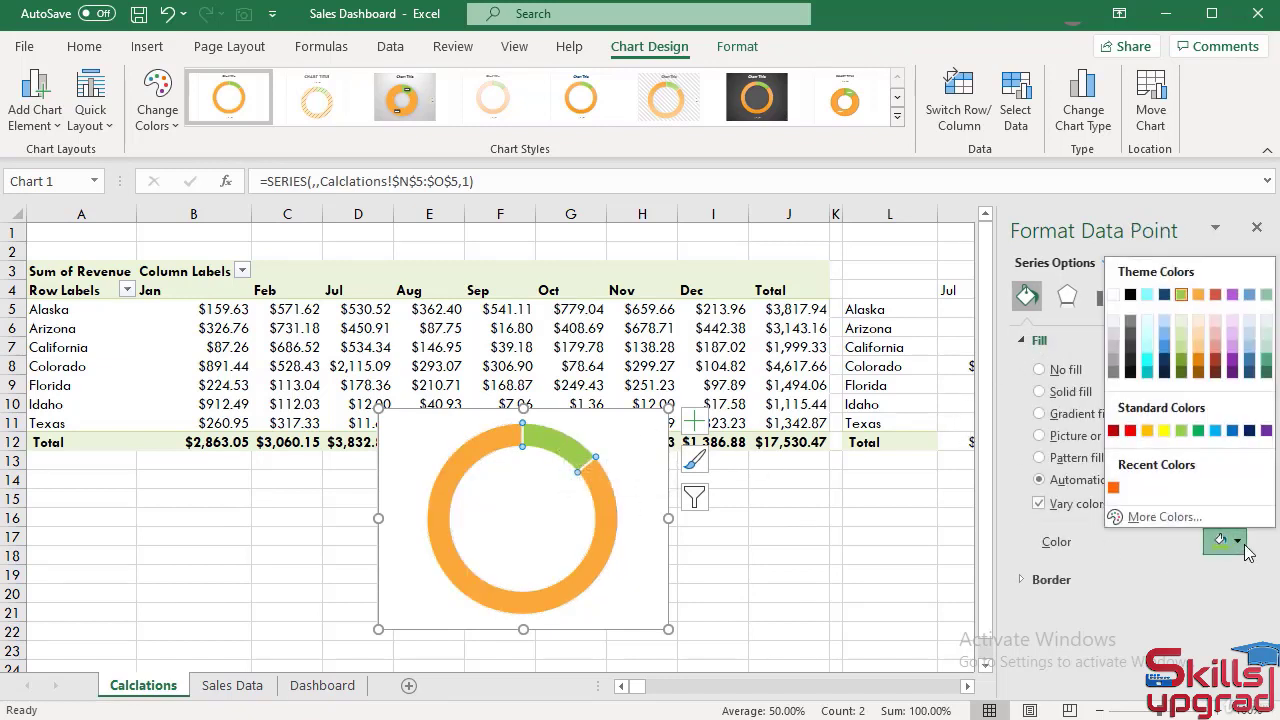
{"action": "left_click", "coordinate": [1234, 296]}
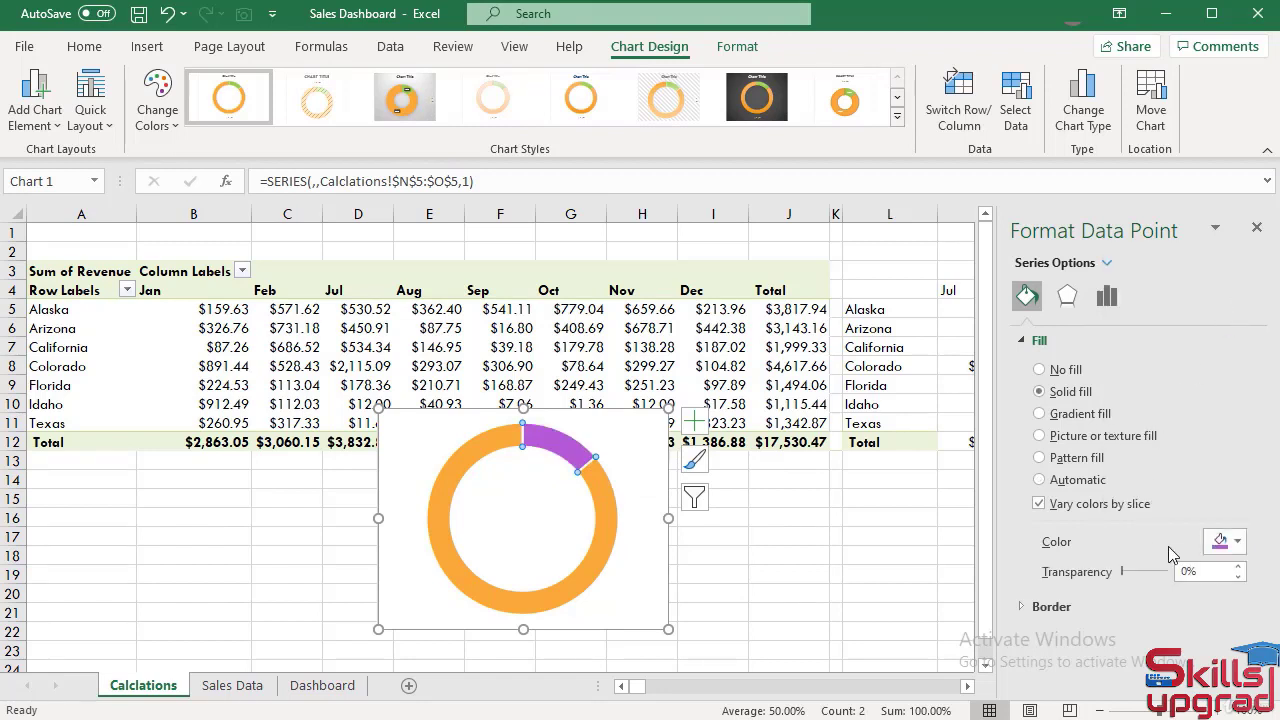
{"action": "left_click", "coordinate": [1045, 606]}
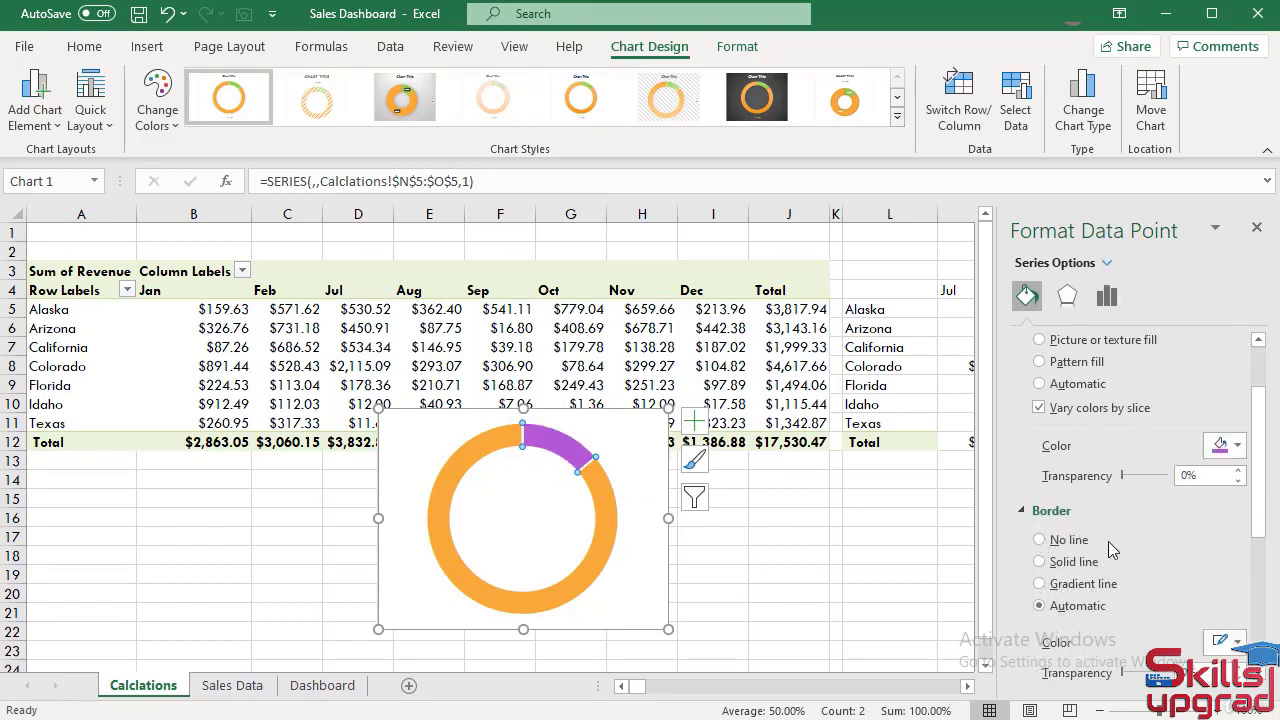
{"action": "left_click", "coordinate": [1040, 541]}
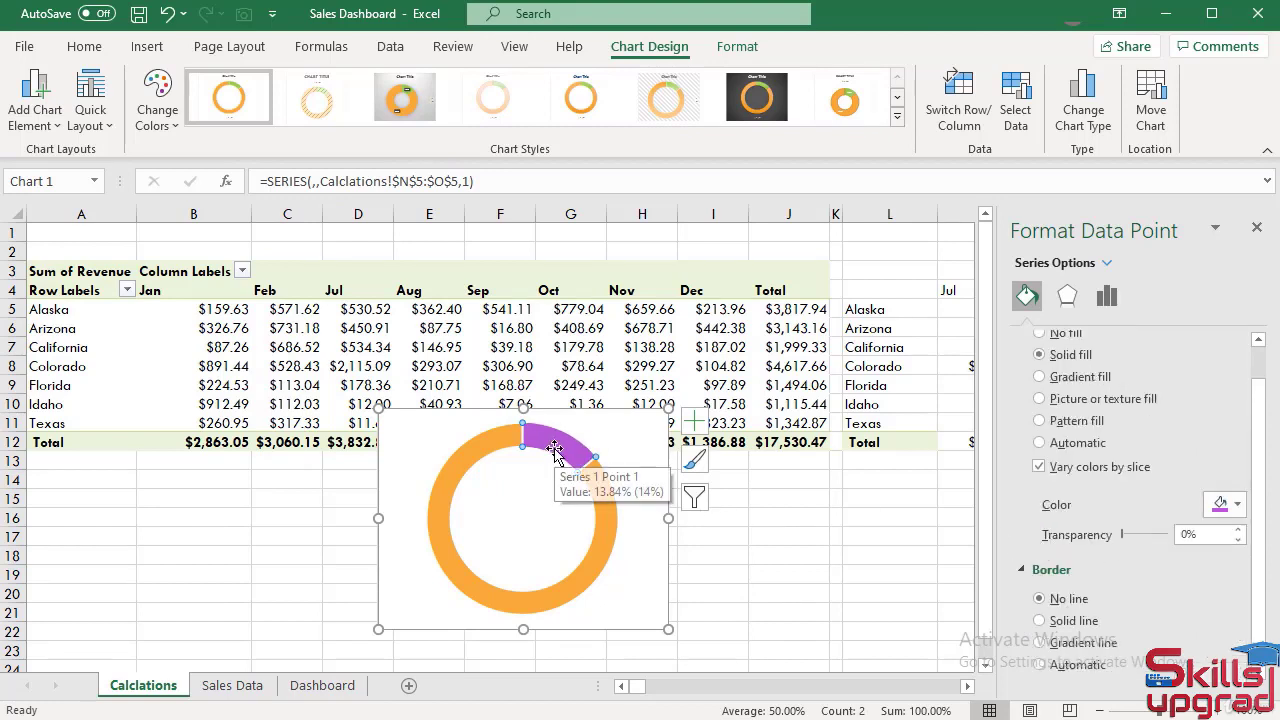
Step: Give the doughnut's large slice a solid light cyan theme fill and set its border to No line
{"action": "left_click", "coordinate": [604, 527]}
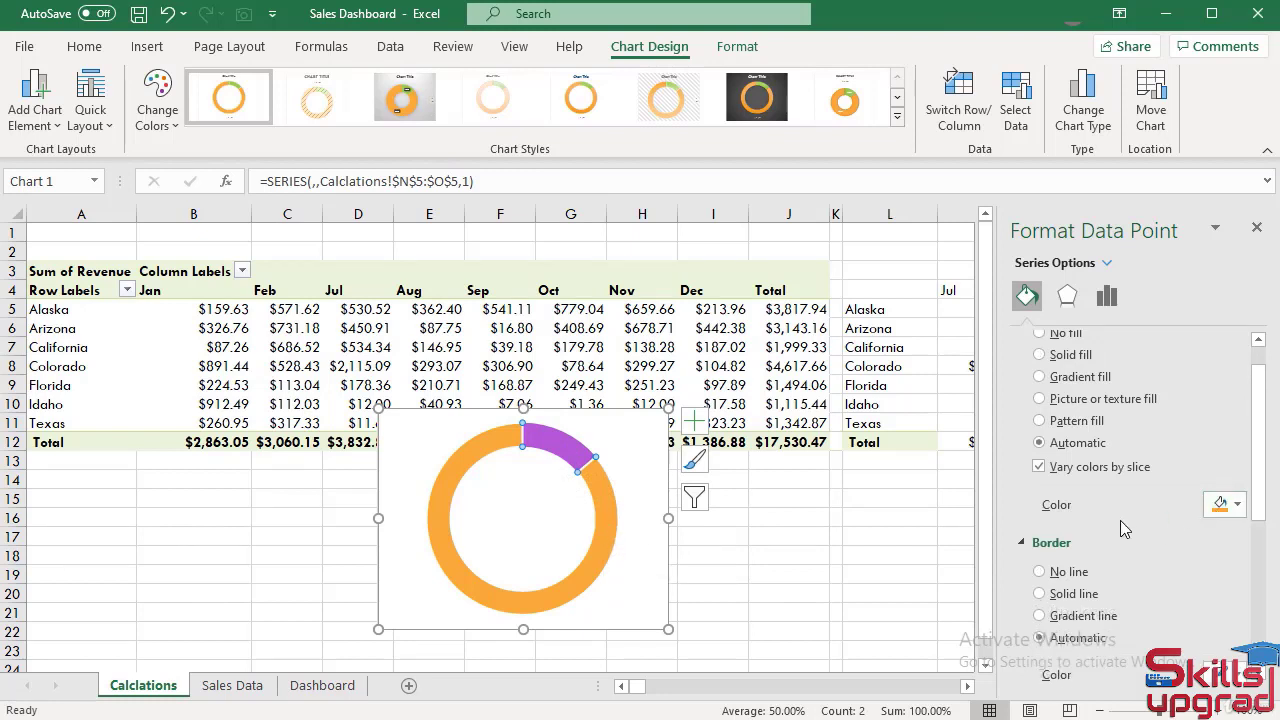
{"action": "scroll", "coordinate": [1180, 525], "scroll_direction": "up", "scroll_amount": 1}
{"action": "left_click", "coordinate": [1039, 391]}
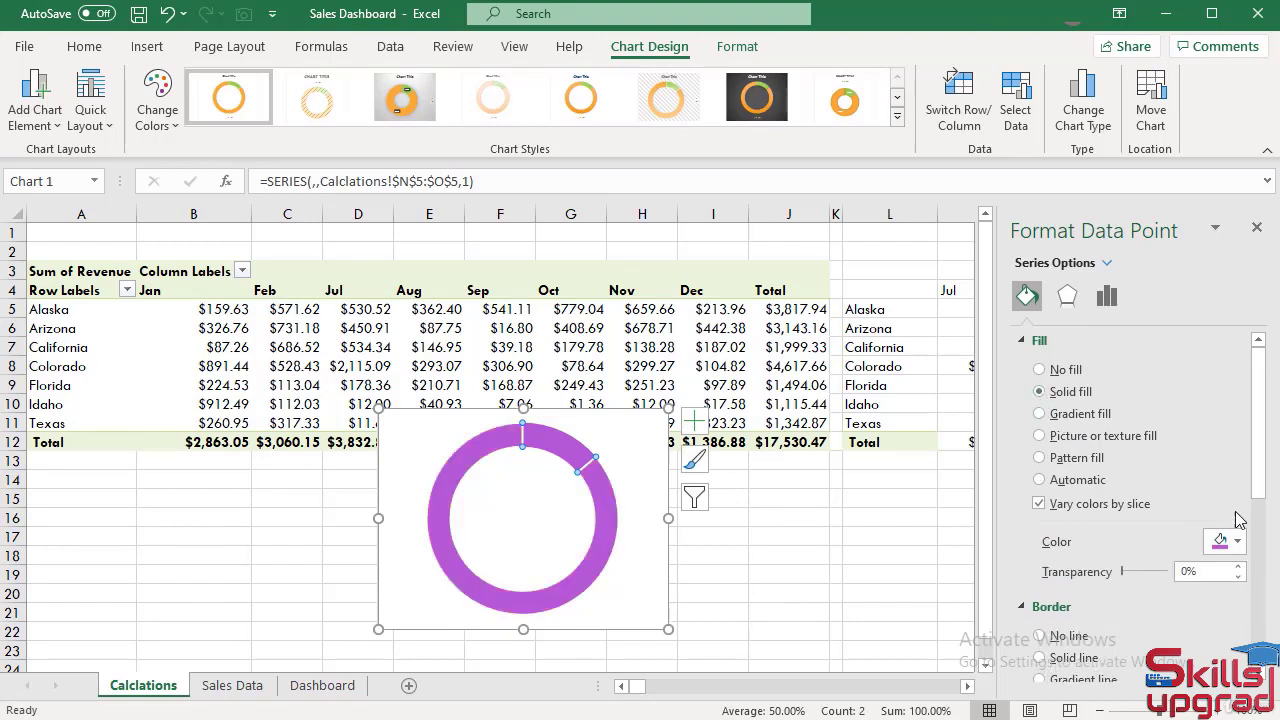
{"action": "left_click", "coordinate": [1238, 542]}
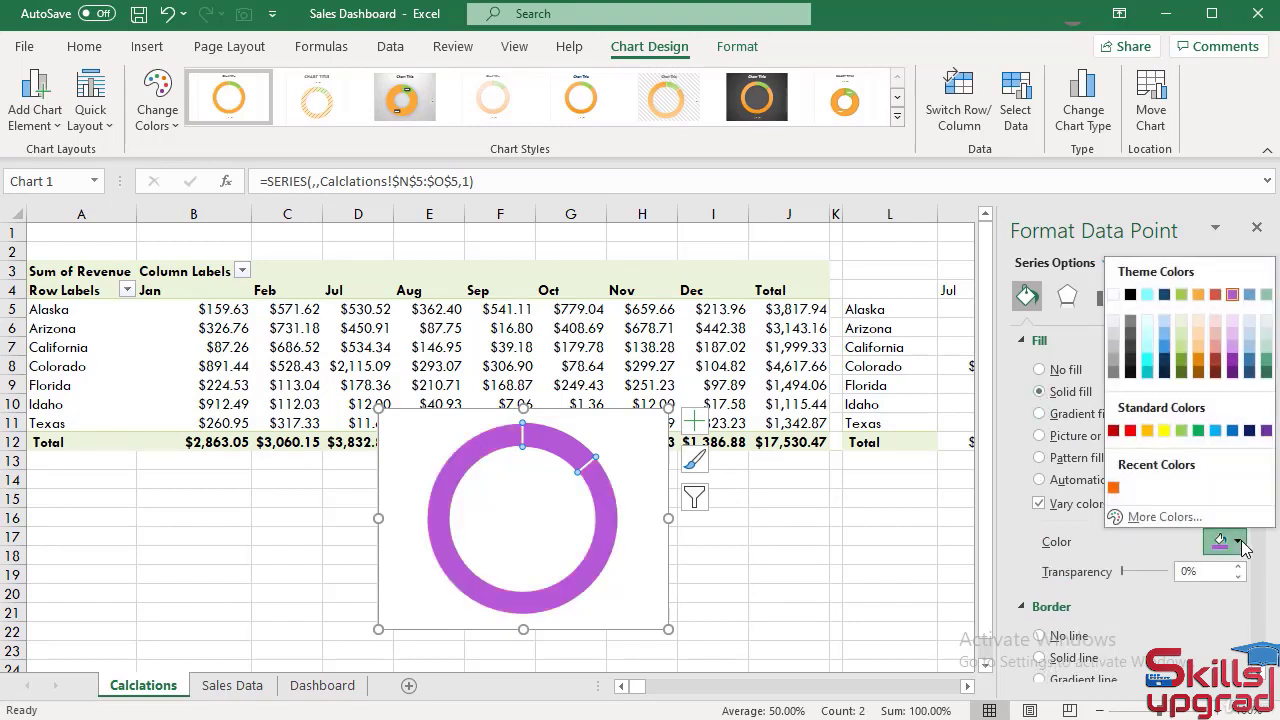
{"action": "left_click", "coordinate": [1147, 295]}
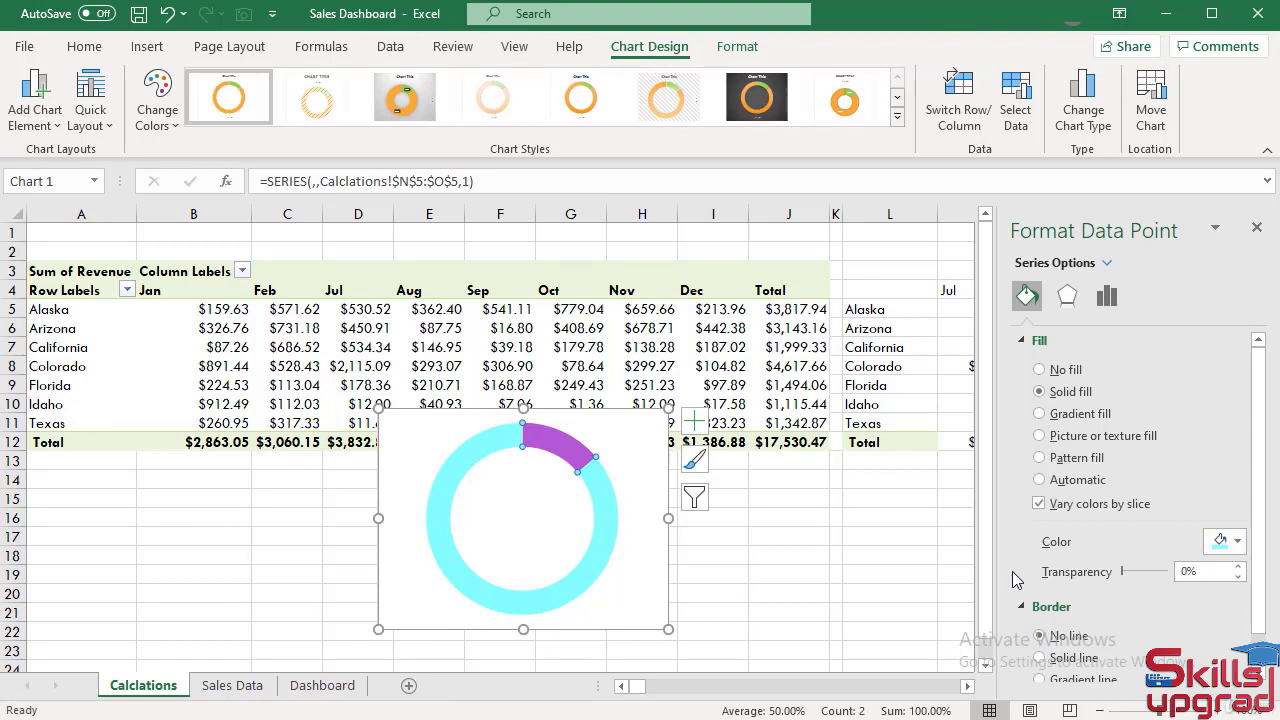
Step: Copy the finished doughnut chart and paste it onto the Dashboard sheet
{"action": "left_click", "coordinate": [635, 428]}
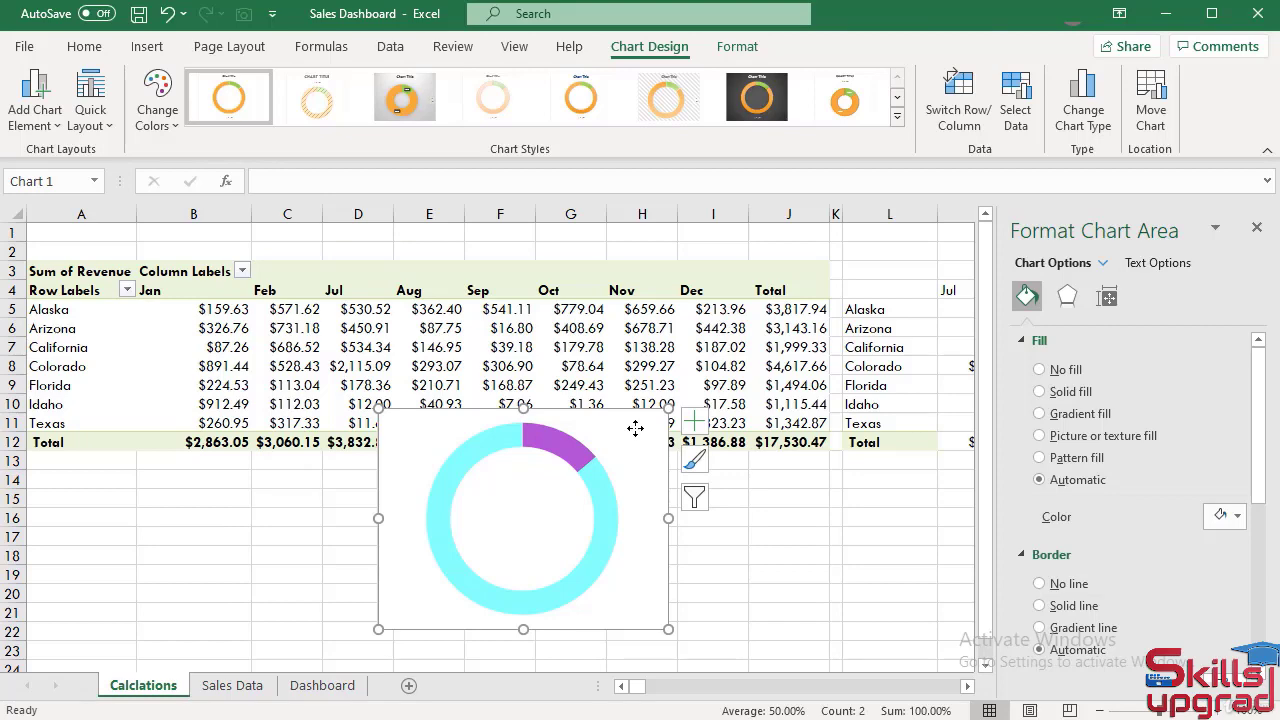
{"action": "left_click", "coordinate": [322, 686]}
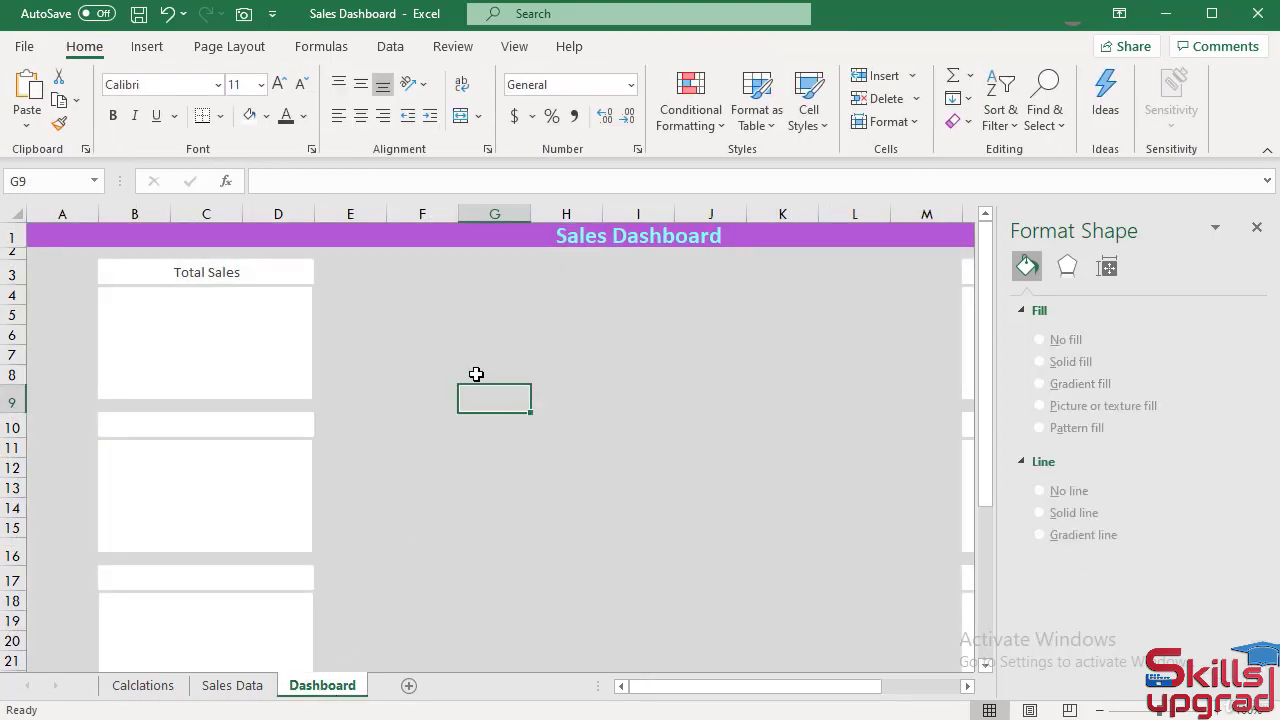
{"action": "key", "text": "ctrl+v"}
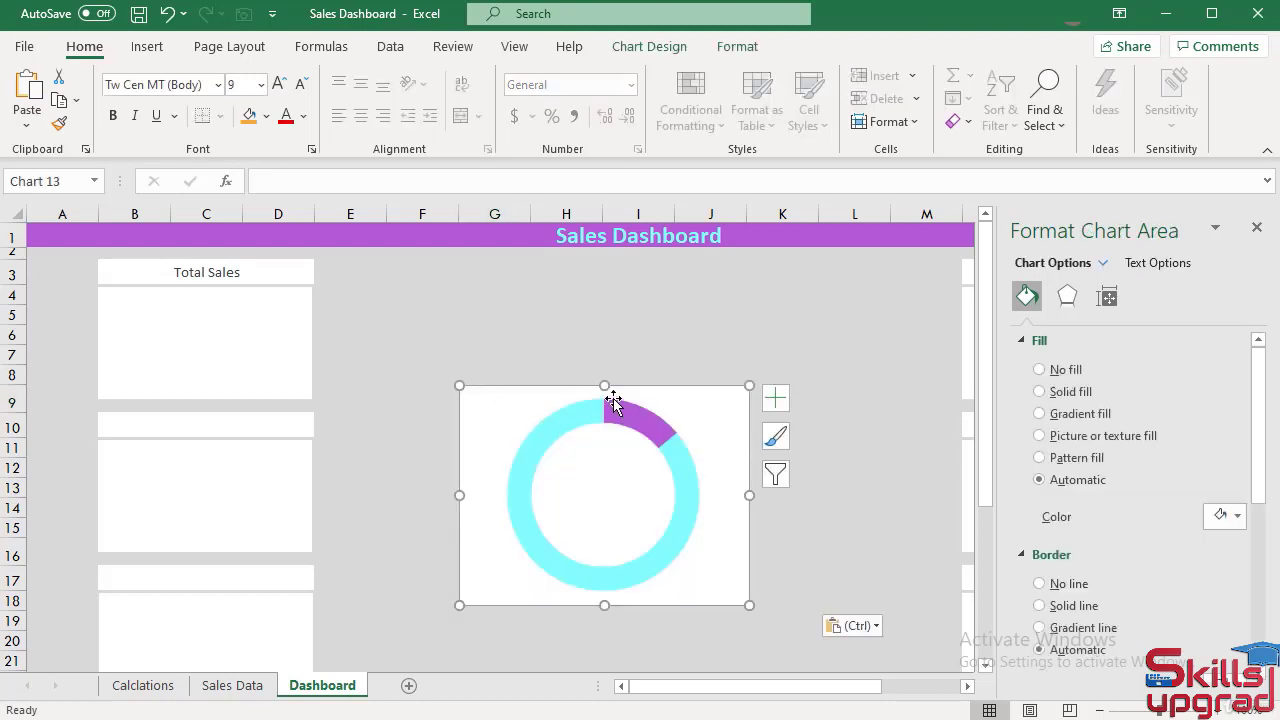
Step: Shrink the pasted chart to about 1.51" high by 1.65" wide and close the formatting pane
{"action": "left_click_drag", "start_coordinate": [460, 494], "coordinate": [531, 492]}
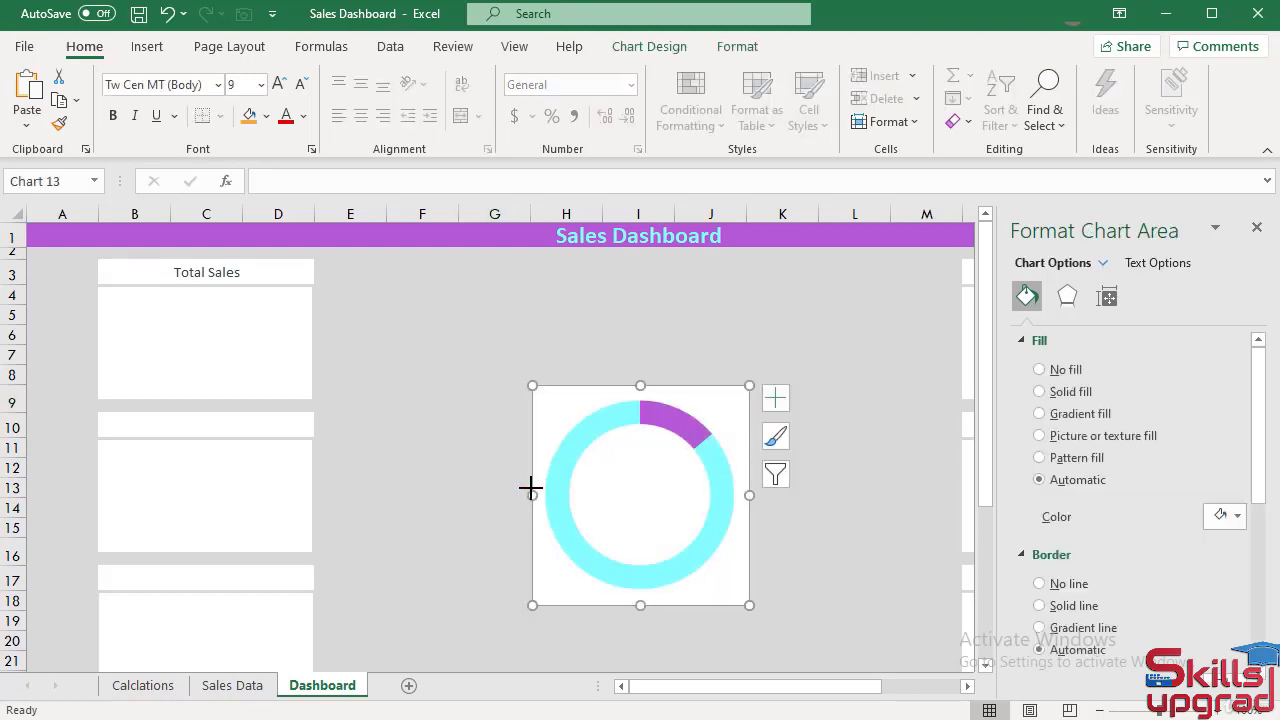
{"action": "left_click_drag", "start_coordinate": [641, 383], "coordinate": [646, 438]}
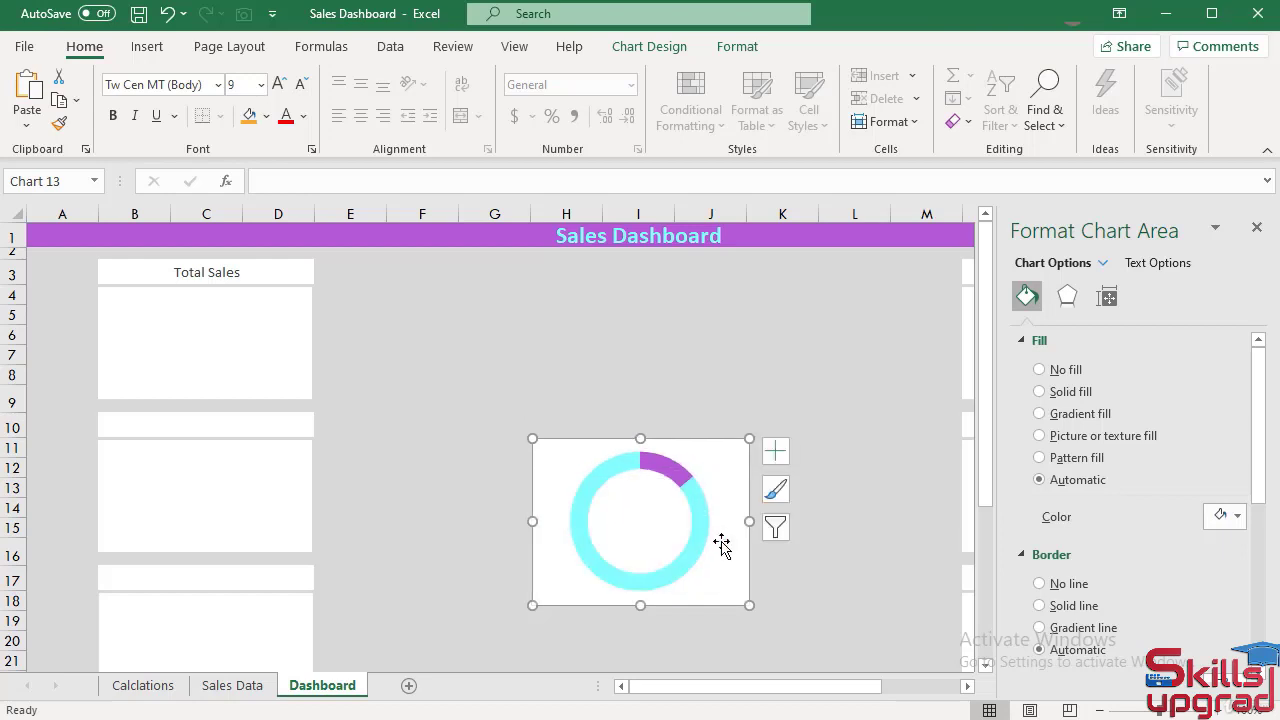
{"action": "left_click_drag", "start_coordinate": [750, 524], "coordinate": [689, 530]}
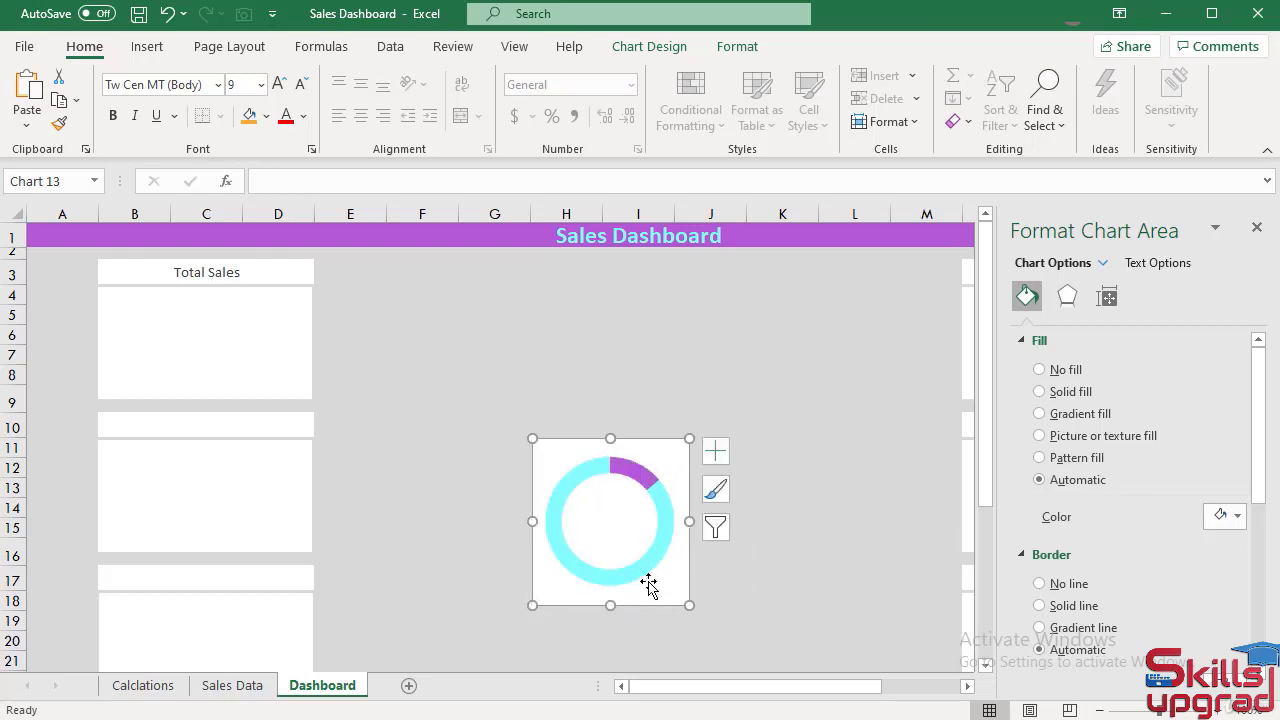
{"action": "left_click_drag", "start_coordinate": [610, 605], "coordinate": [611, 582]}
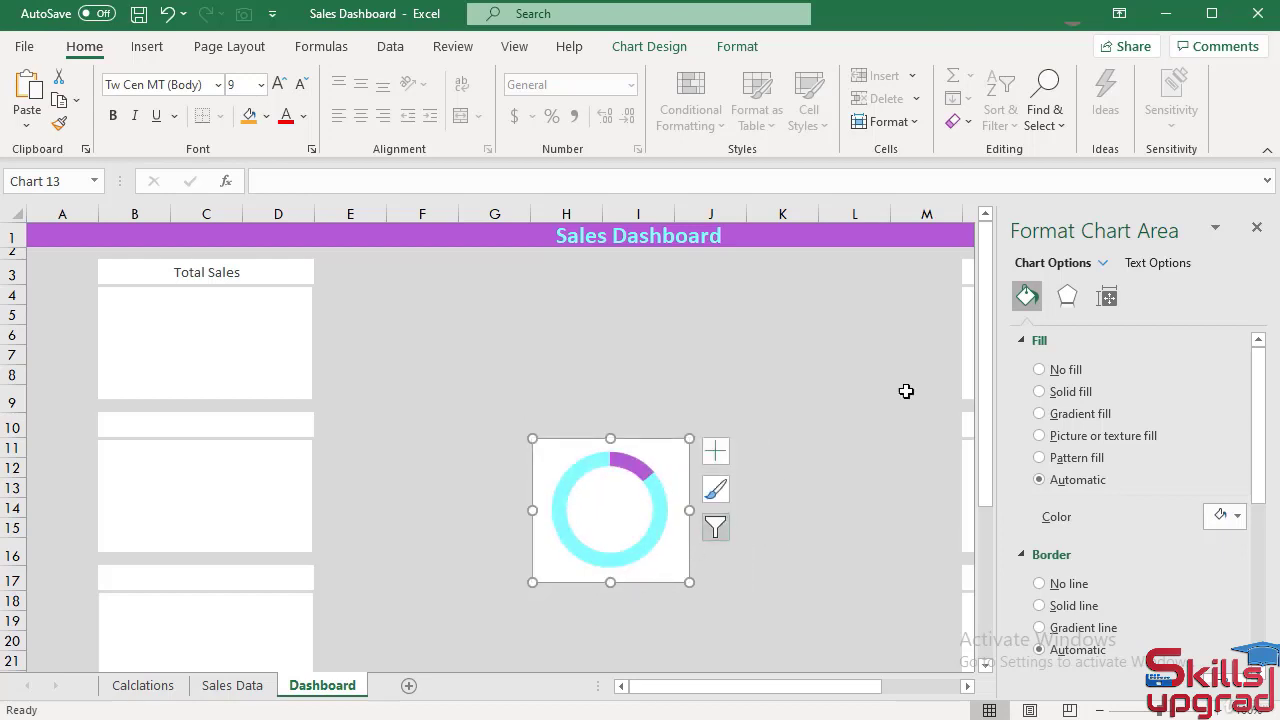
{"action": "left_click", "coordinate": [1257, 229]}
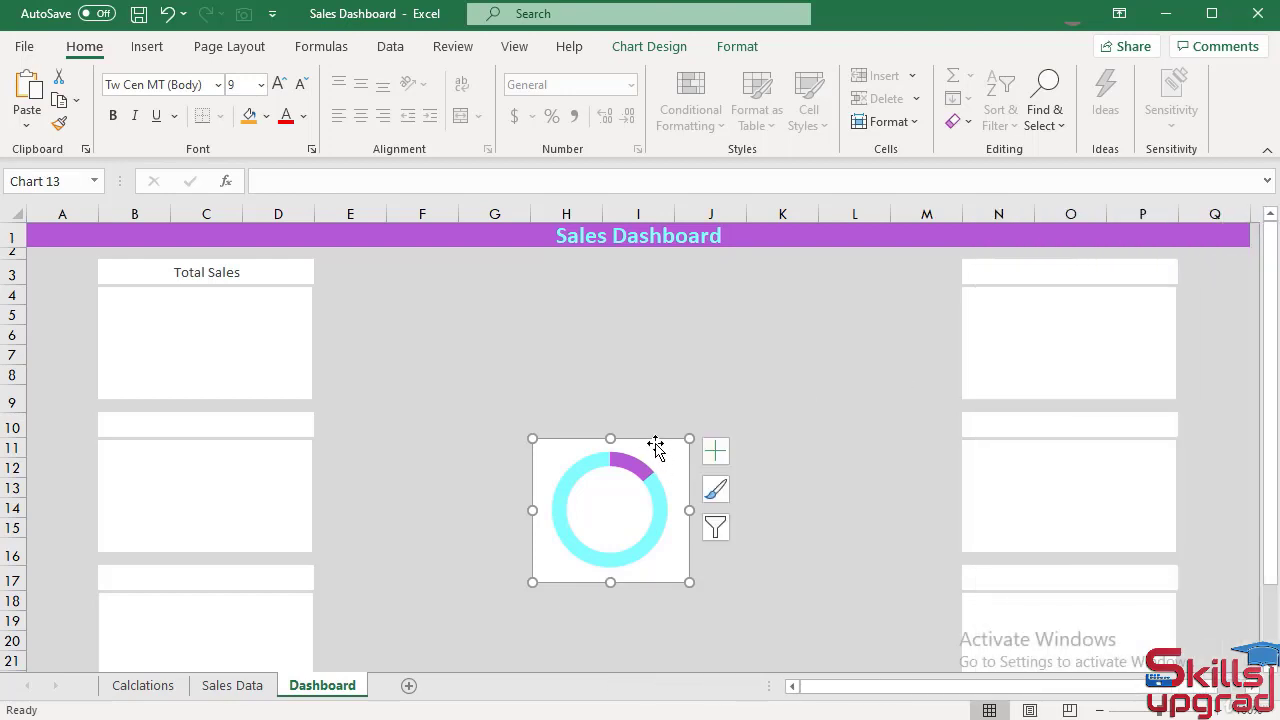
Step: Remove the chart area's fill and outline on the Dashboard chart
{"action": "left_click", "coordinate": [737, 47]}
{"action": "left_click", "coordinate": [580, 77]}
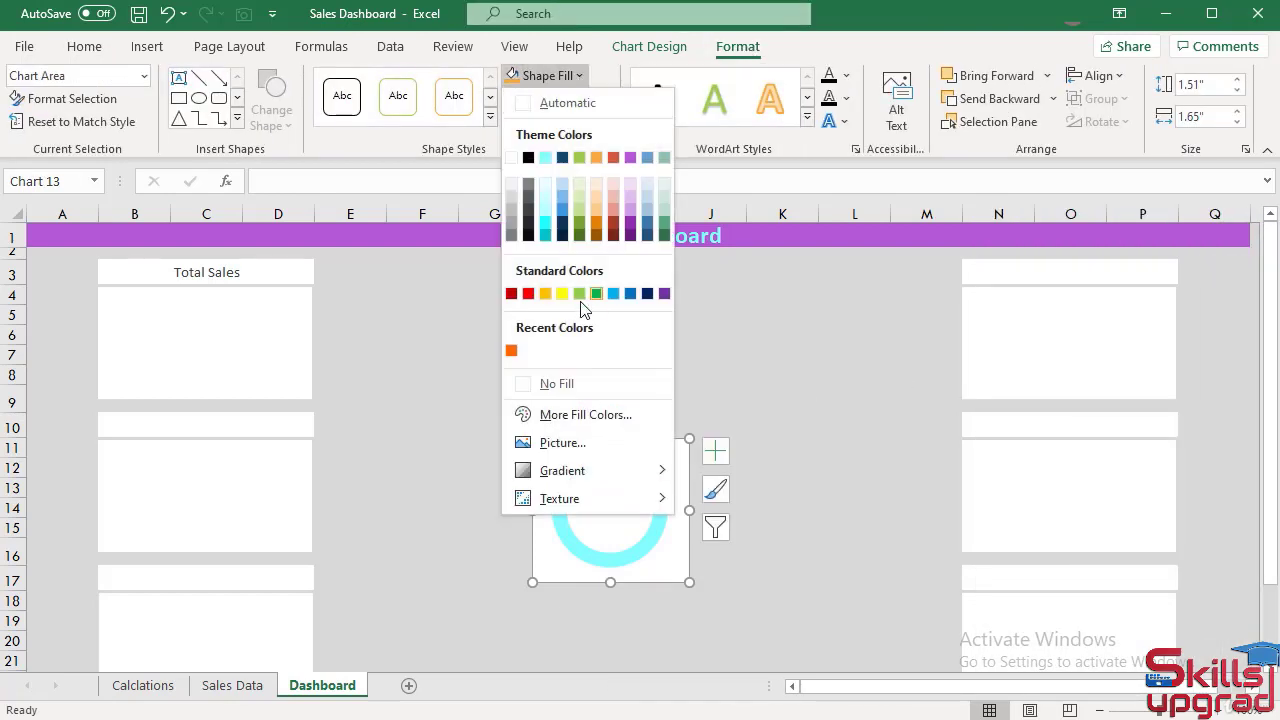
{"action": "left_click", "coordinate": [524, 384]}
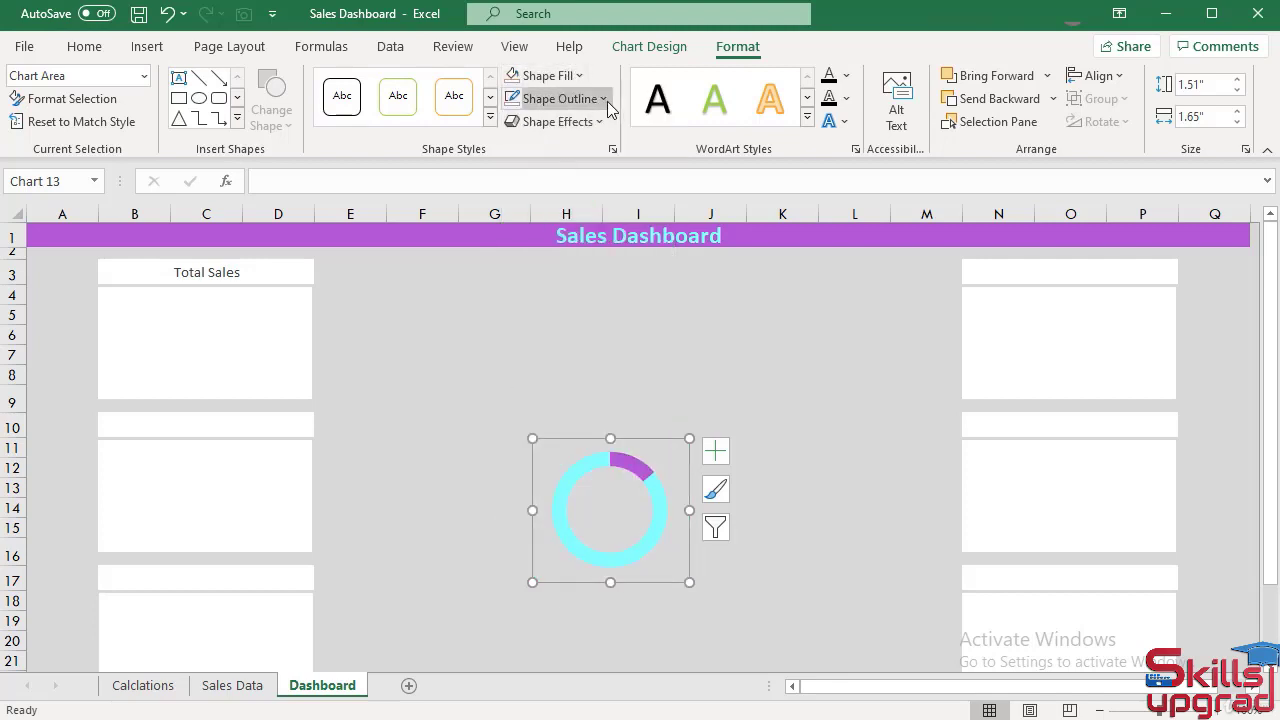
{"action": "left_click", "coordinate": [605, 100]}
{"action": "left_click", "coordinate": [530, 405]}
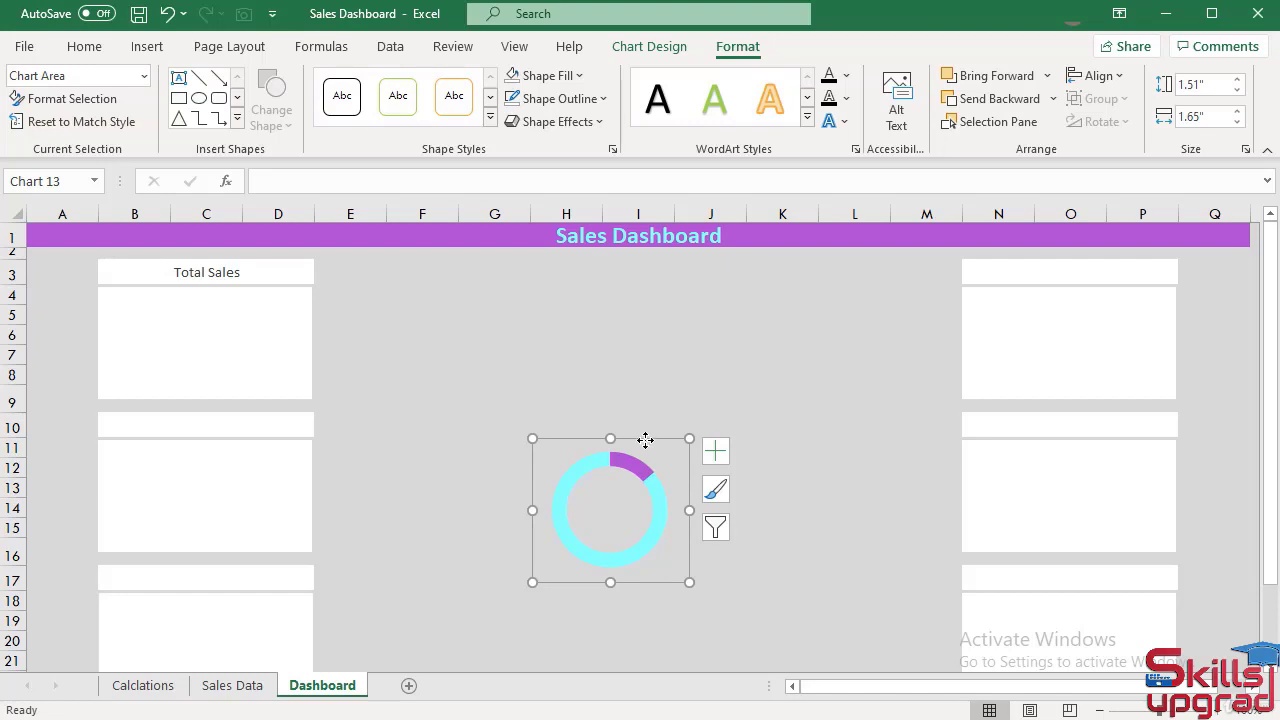
Step: Move the doughnut chart into the empty card below Total Sales and scale it to about 1.43" by 1.56"
{"action": "left_click_drag", "start_coordinate": [646, 437], "coordinate": [249, 433]}
{"action": "left_click_drag", "start_coordinate": [283, 573], "coordinate": [276, 566]}
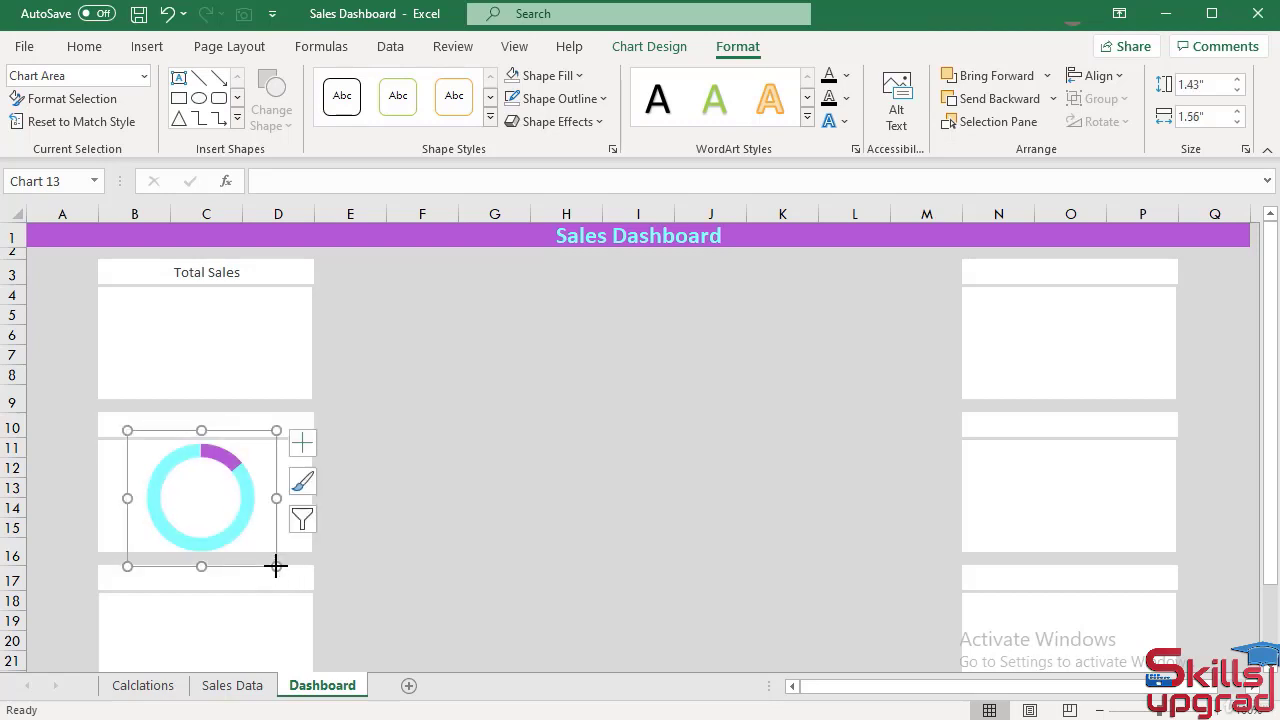
{"action": "left_click", "coordinate": [505, 447]}
Step: Copy the doughnut chart from the card below Total Sales and place the copy centred in the empty card at B18:D22
{"action": "scroll", "coordinate": [526, 453], "scroll_direction": "down", "scroll_amount": 1}
{"action": "scroll", "coordinate": [526, 453], "scroll_direction": "down", "scroll_amount": 2}
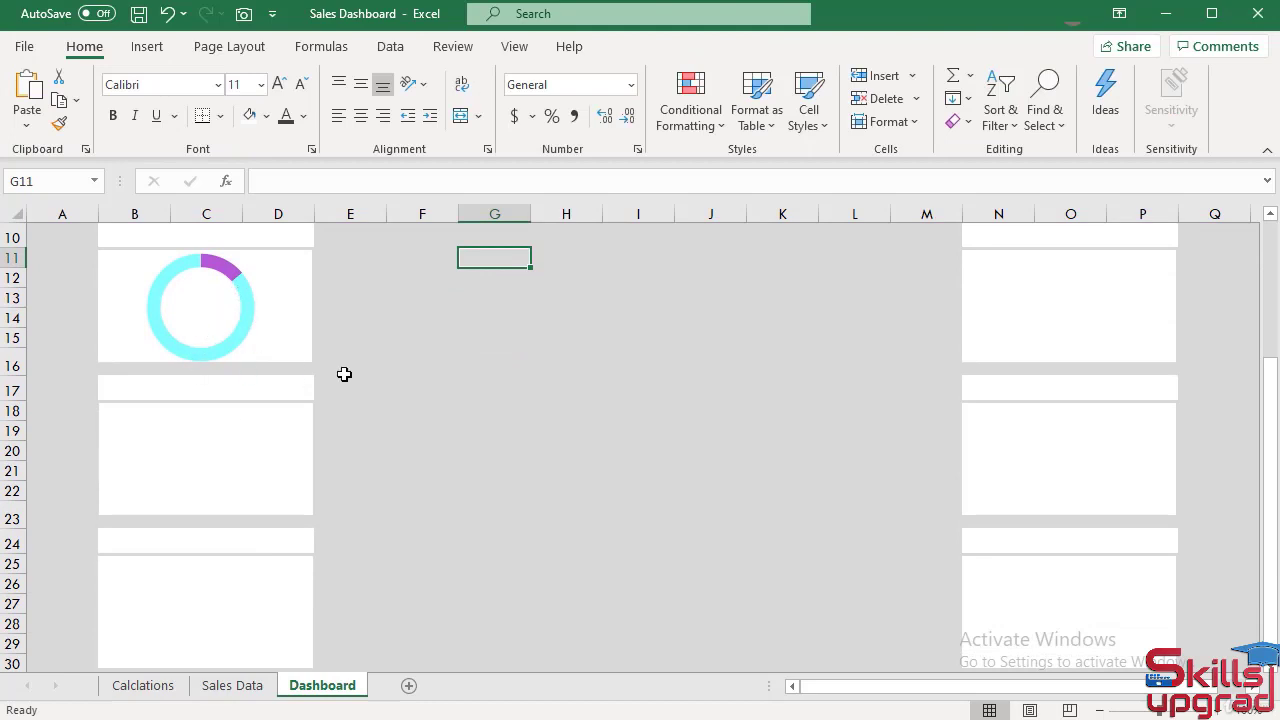
{"action": "scroll", "coordinate": [271, 429], "scroll_direction": "up", "scroll_amount": 3}
{"action": "scroll", "coordinate": [326, 473], "scroll_direction": "down", "scroll_amount": 1}
{"action": "scroll", "coordinate": [326, 473], "scroll_direction": "down", "scroll_amount": 2}
{"action": "left_click", "coordinate": [276, 287]}
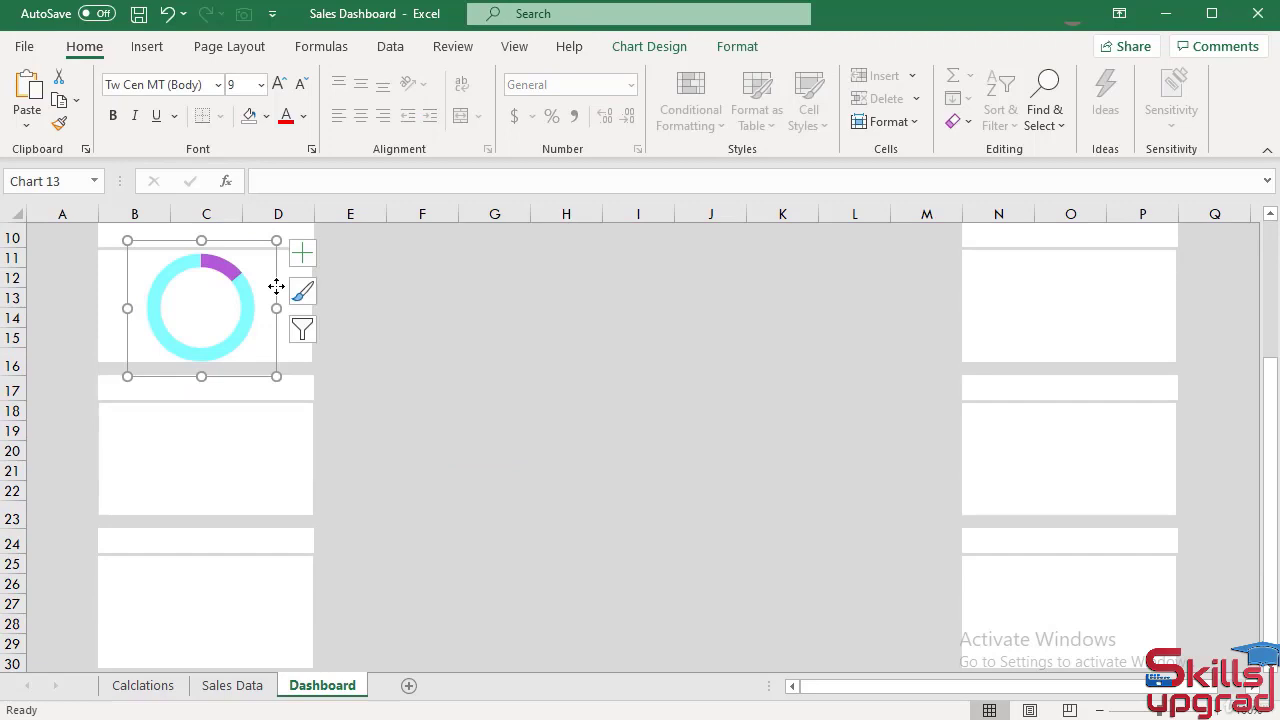
{"action": "left_click", "coordinate": [137, 432]}
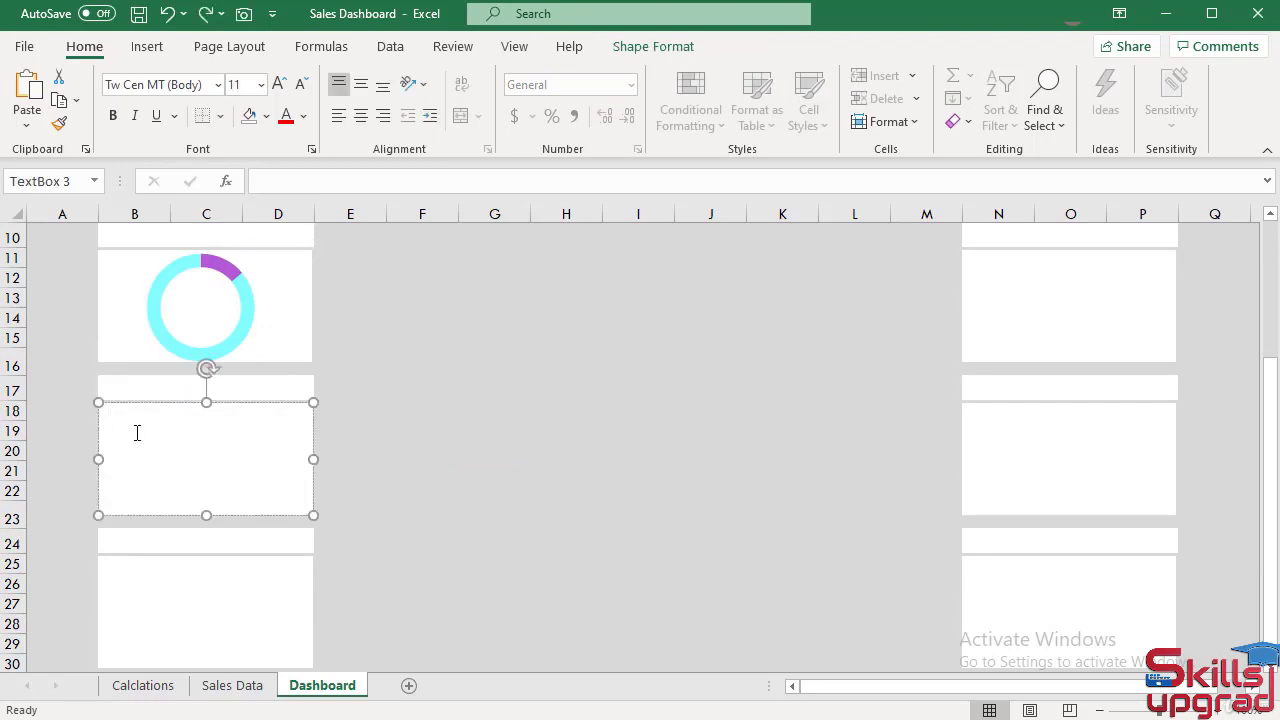
{"action": "key", "text": "ctrl+v"}
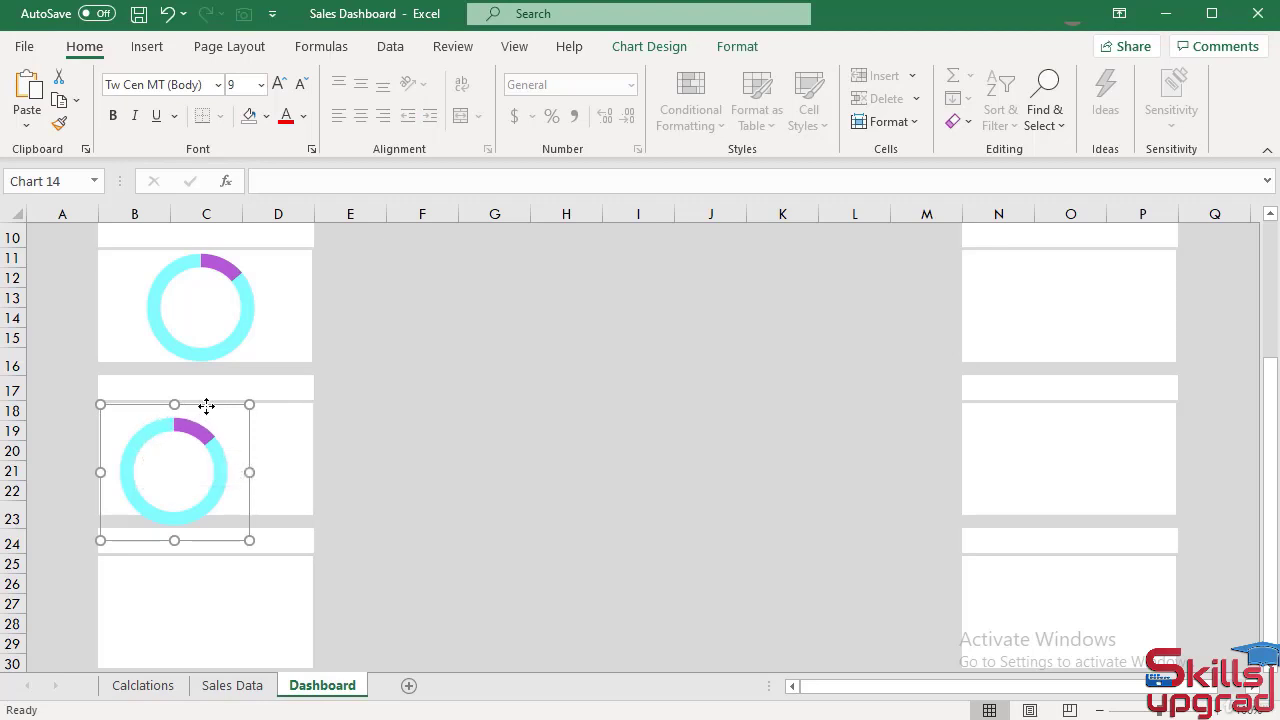
{"action": "left_click_drag", "start_coordinate": [206, 405], "coordinate": [231, 395]}
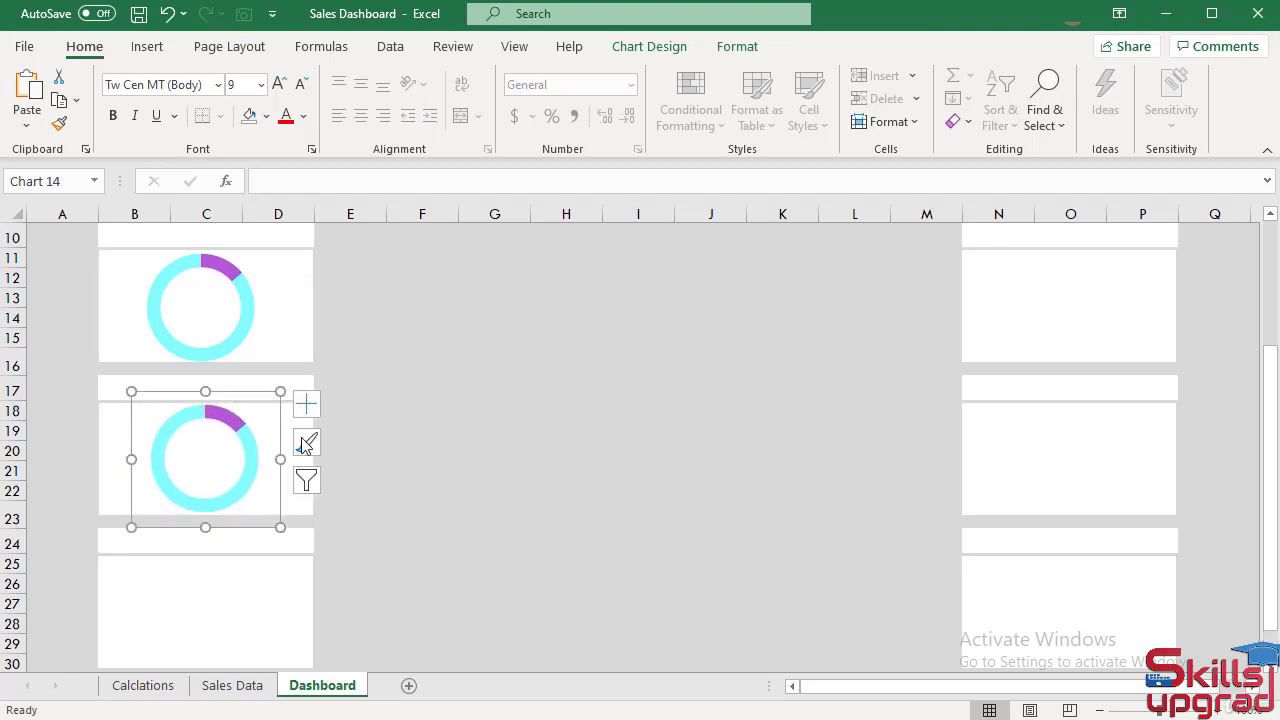
Step: Paste another copy of the doughnut chart and centre it in the empty card at B25:D30
{"action": "left_click", "coordinate": [177, 579]}
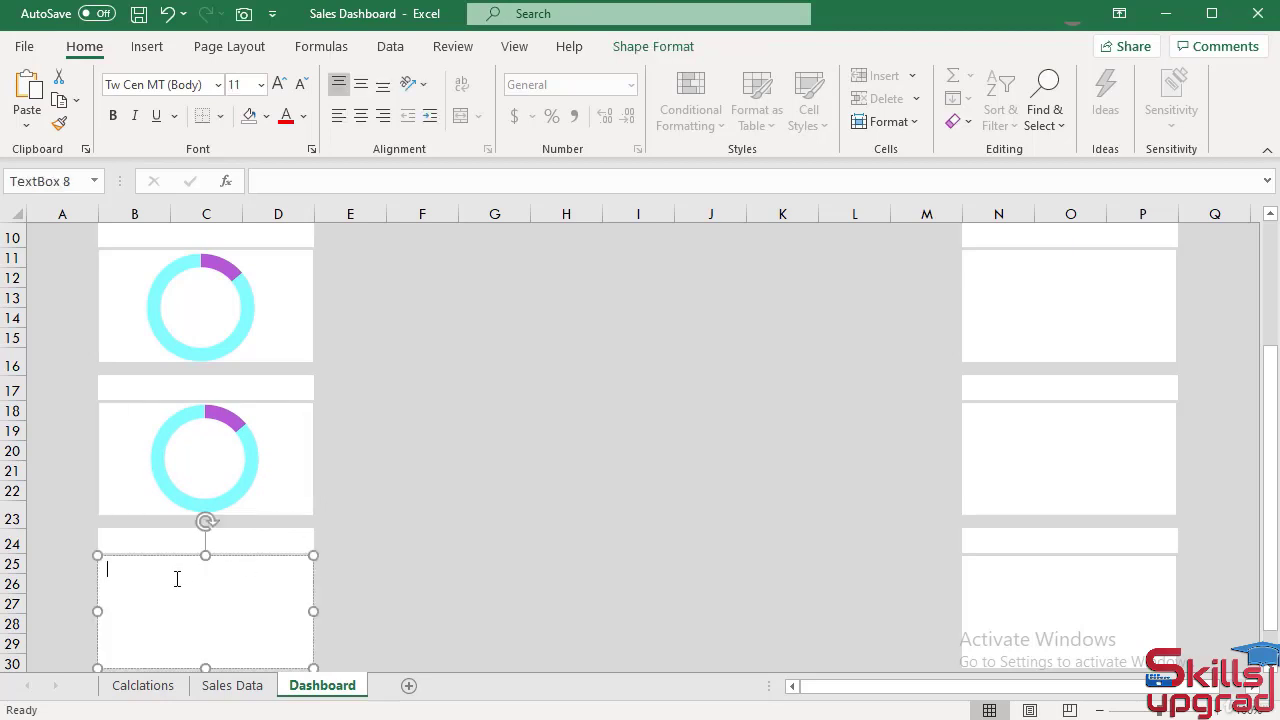
{"action": "key", "text": "ctrl+v"}
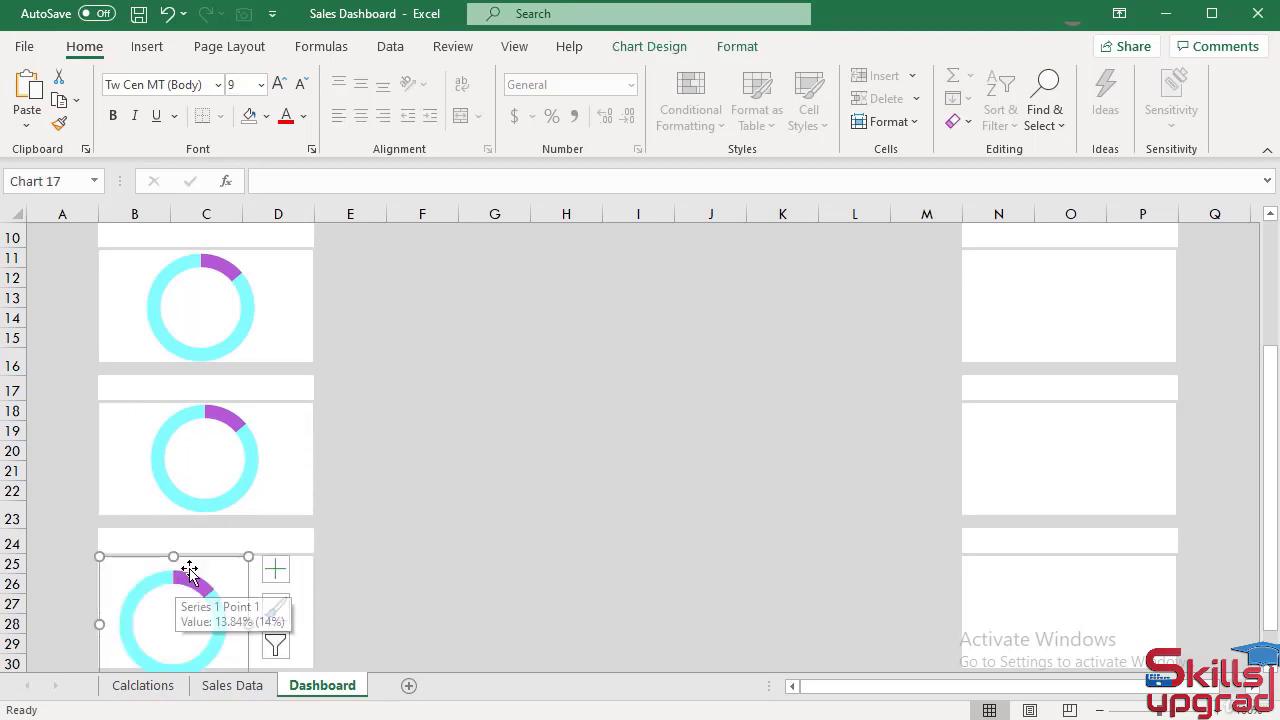
{"action": "left_click_drag", "start_coordinate": [204, 556], "coordinate": [230, 551]}
{"action": "scroll", "coordinate": [380, 591], "scroll_direction": "down", "scroll_amount": 1}
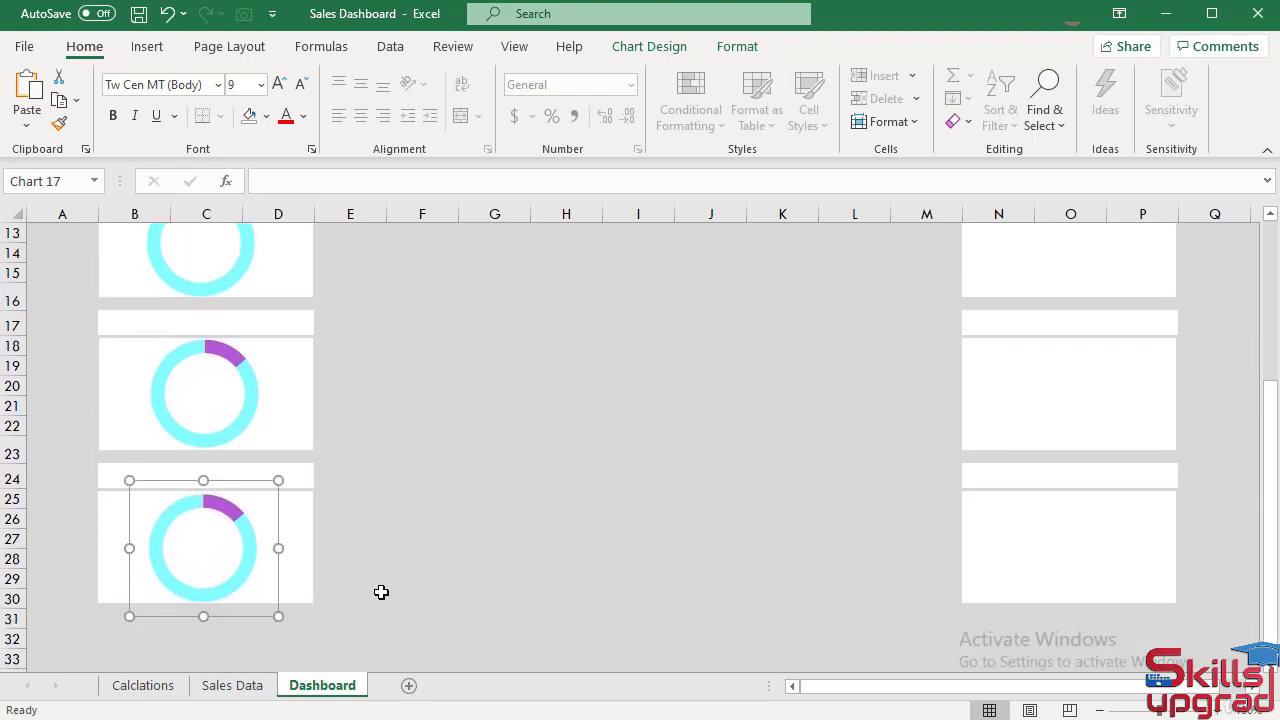
Step: Copy the three doughnut charts in columns B:D together and centre the copies in the cards in columns N:P, rows 11 to 30
{"action": "scroll", "coordinate": [382, 592], "scroll_direction": "up", "scroll_amount": 1}
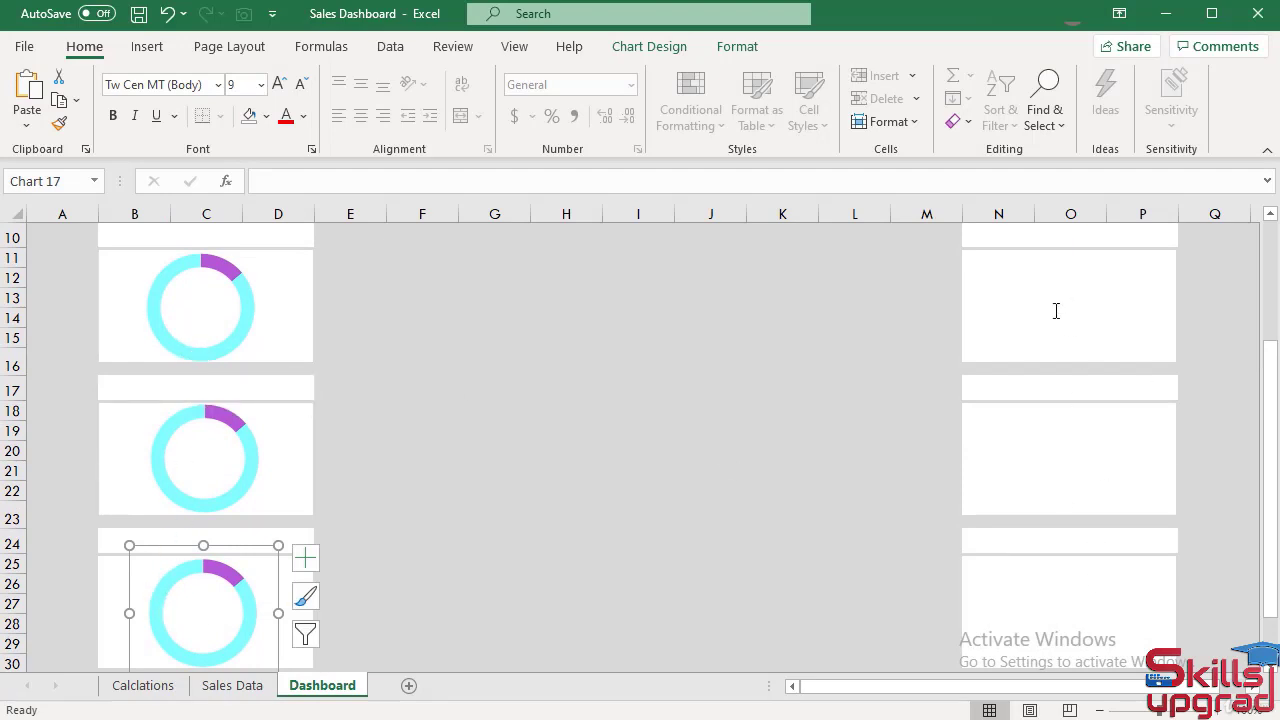
{"action": "left_click", "coordinate": [261, 452], "text": "ctrl"}
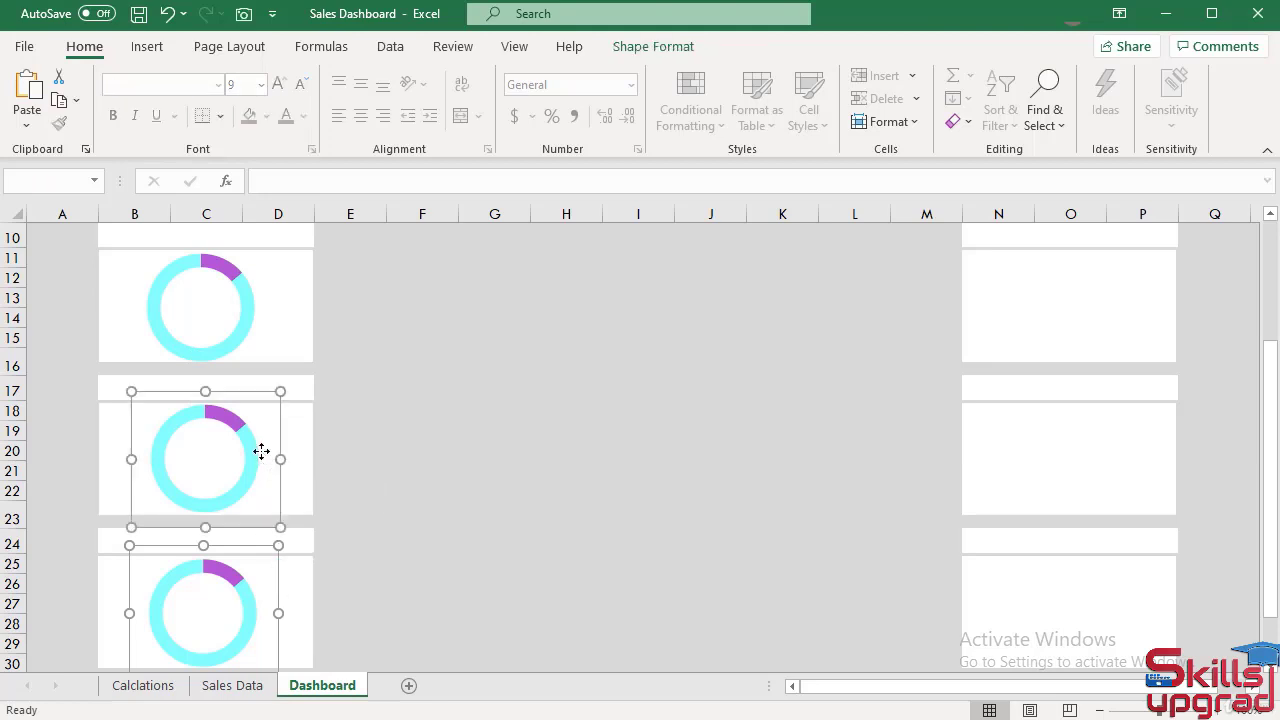
{"action": "left_click", "coordinate": [261, 298], "text": "ctrl"}
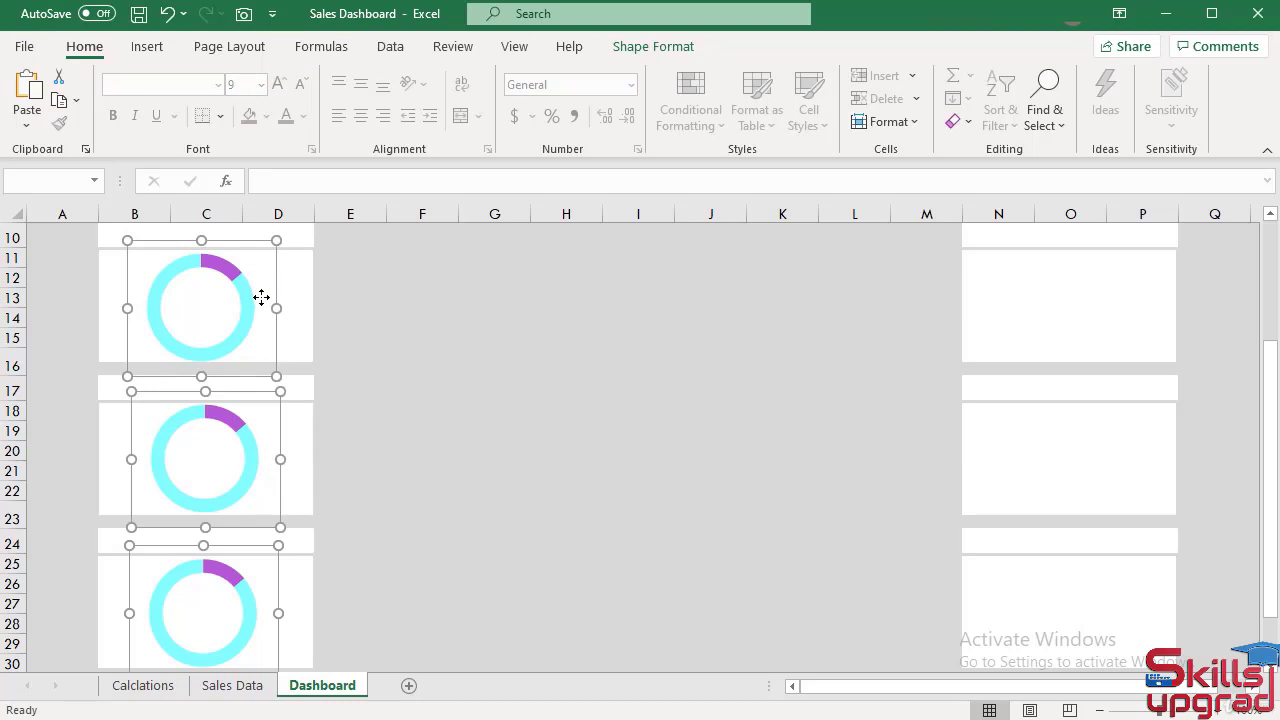
{"action": "left_click", "coordinate": [998, 277]}
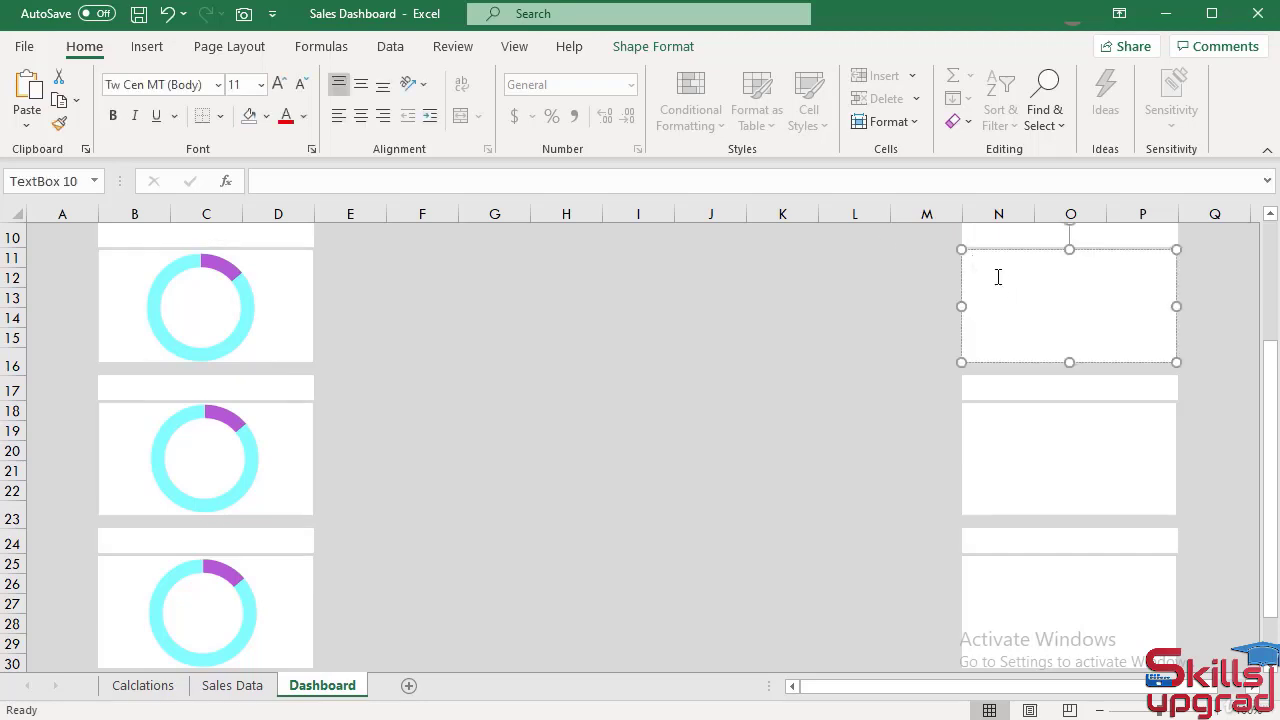
{"action": "key", "text": "ctrl+v"}
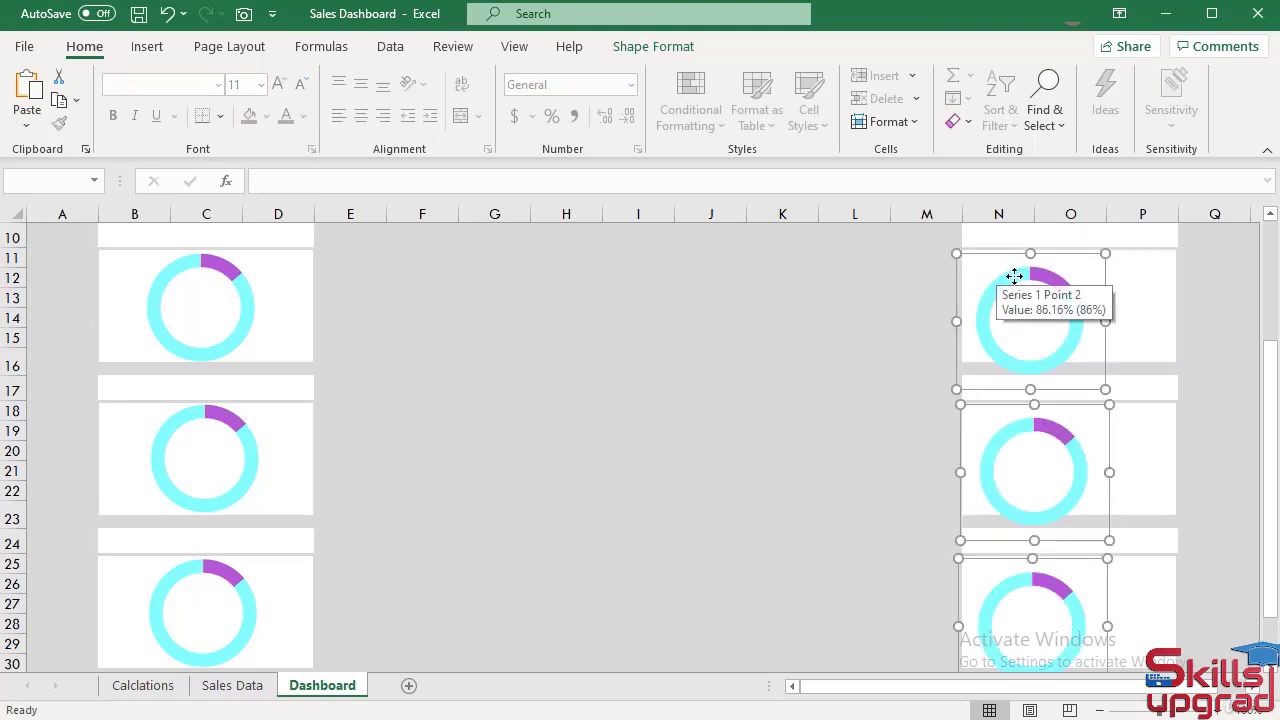
{"action": "left_click_drag", "start_coordinate": [1077, 258], "coordinate": [1116, 241]}
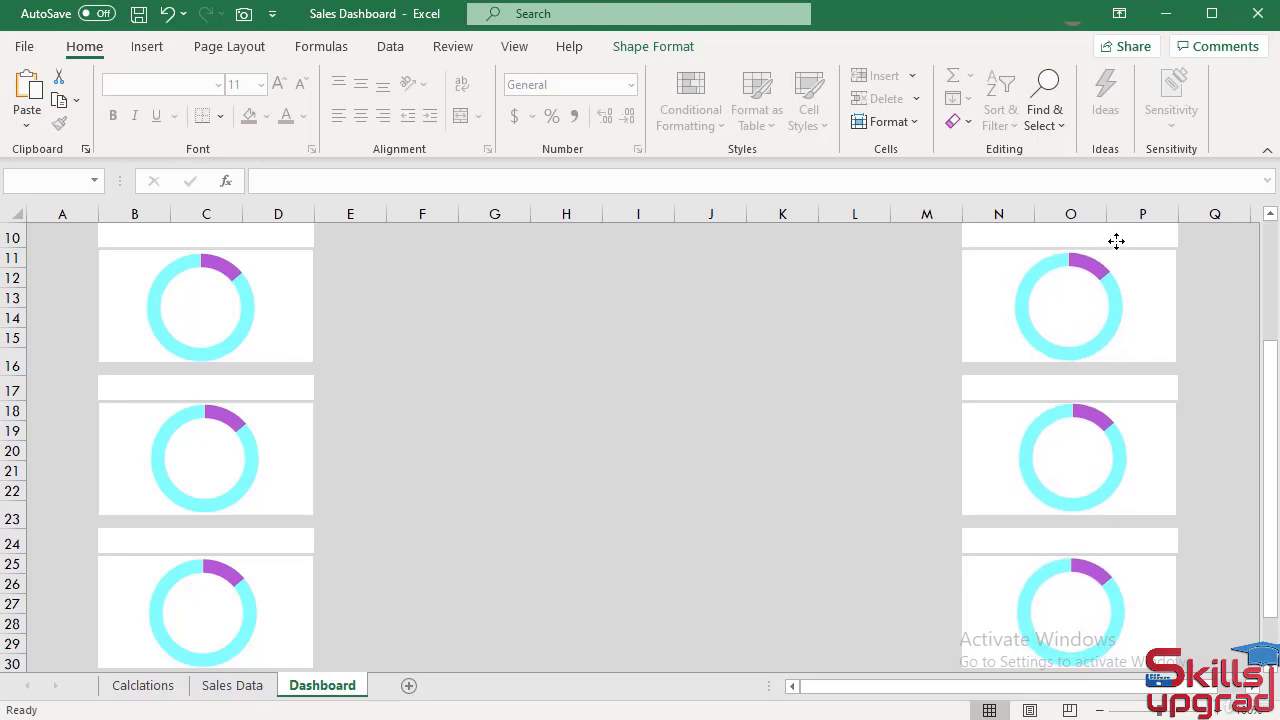
{"action": "left_click_drag", "start_coordinate": [1116, 241], "coordinate": [1116, 241]}
{"action": "left_click", "coordinate": [831, 398]}
Step: Copy the doughnut chart from the N11:P15 card and centre the copy in the empty card at N4:P8
{"action": "scroll", "coordinate": [837, 411], "scroll_direction": "up", "scroll_amount": 3}
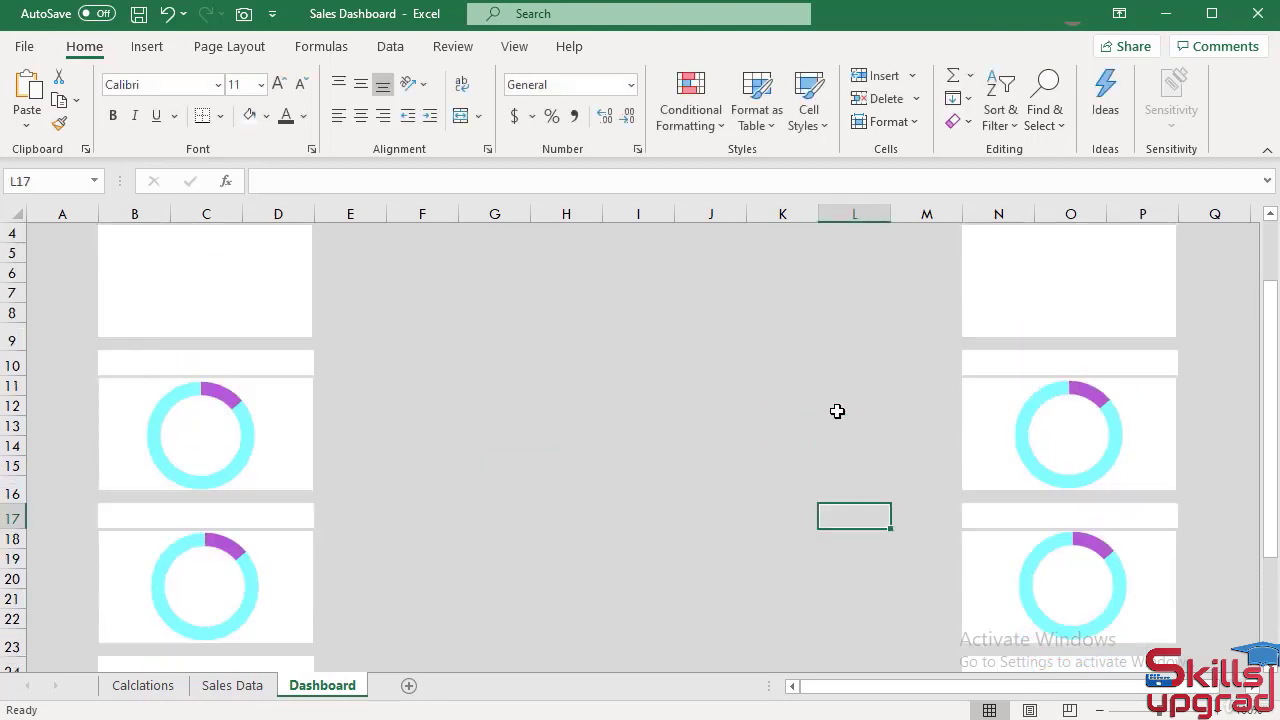
{"action": "left_click", "coordinate": [1124, 432]}
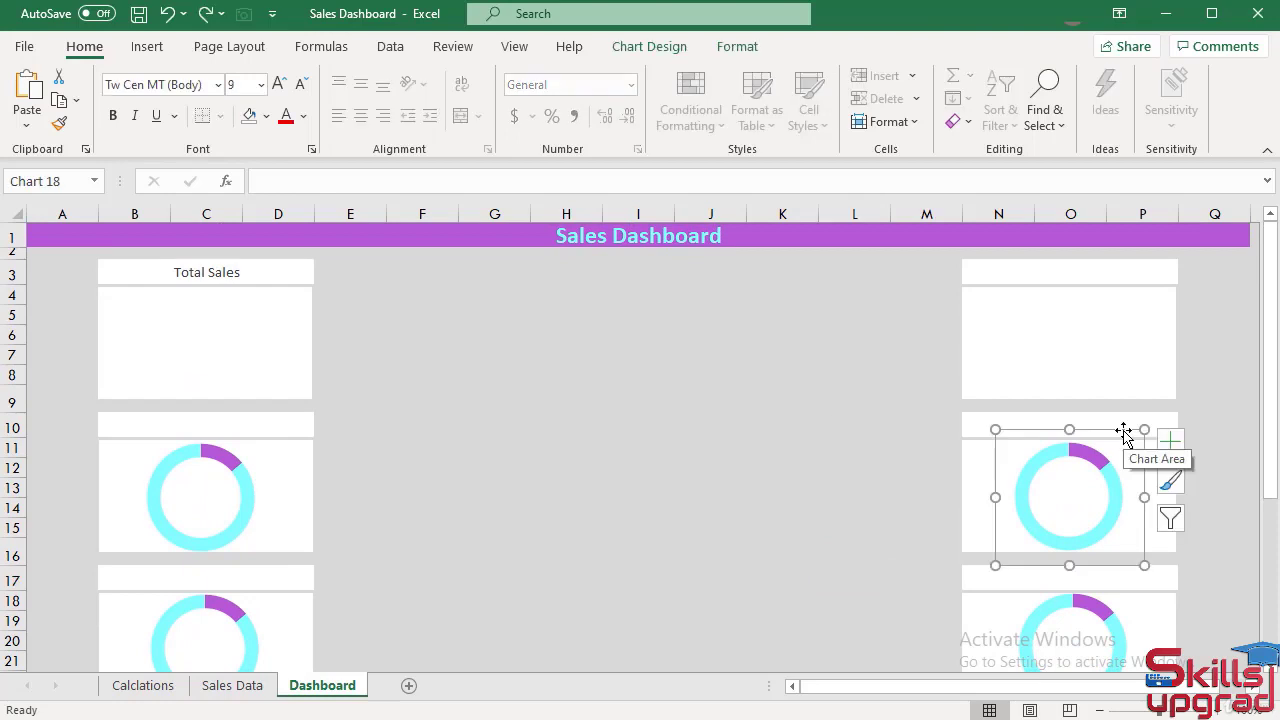
{"action": "left_click", "coordinate": [1009, 310]}
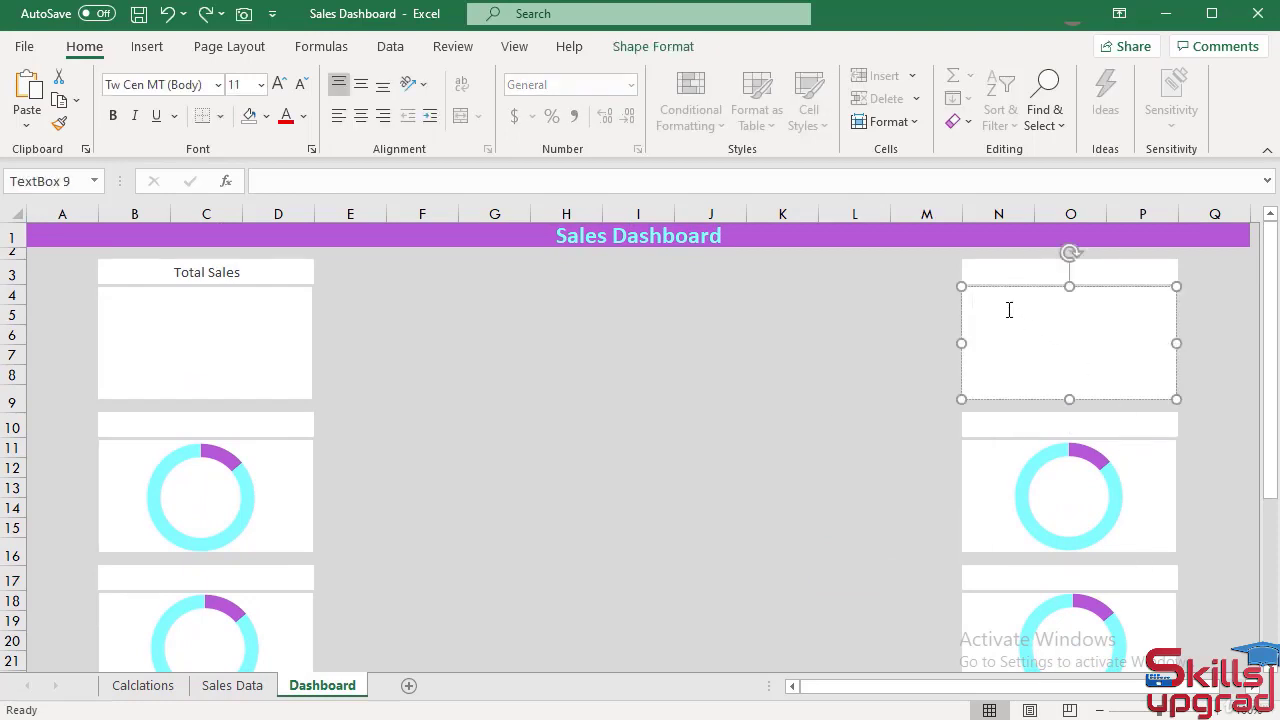
{"action": "key", "text": "ctrl+v"}
{"action": "left_click_drag", "start_coordinate": [1063, 291], "coordinate": [1105, 274]}
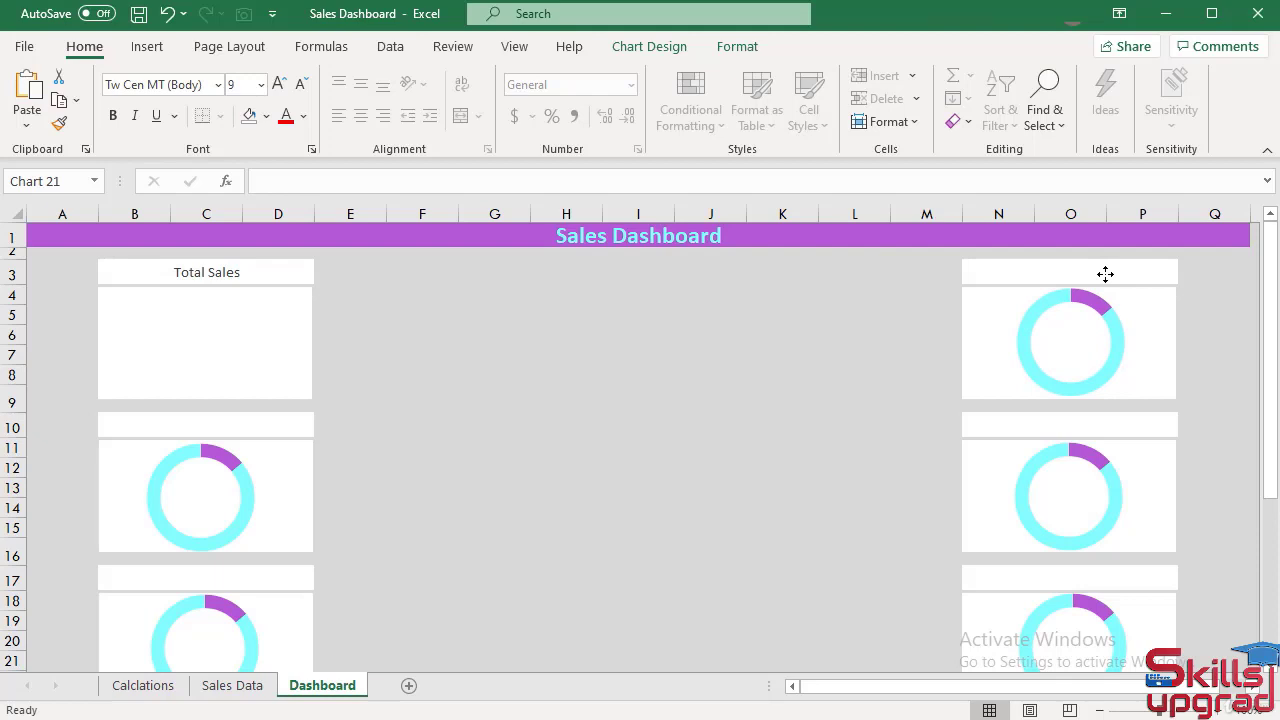
{"action": "left_click", "coordinate": [645, 426]}
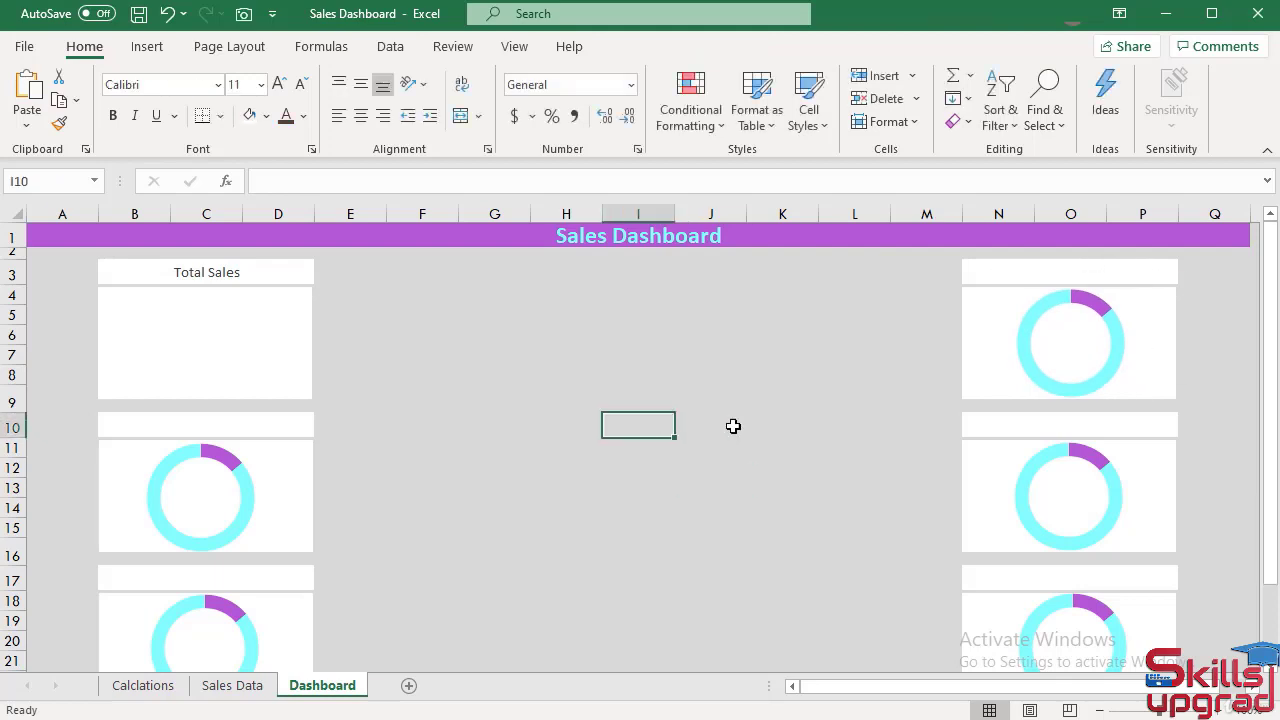
Step: Enter the card title "Sales in Alaska" in cell B10
{"action": "left_click", "coordinate": [268, 425]}
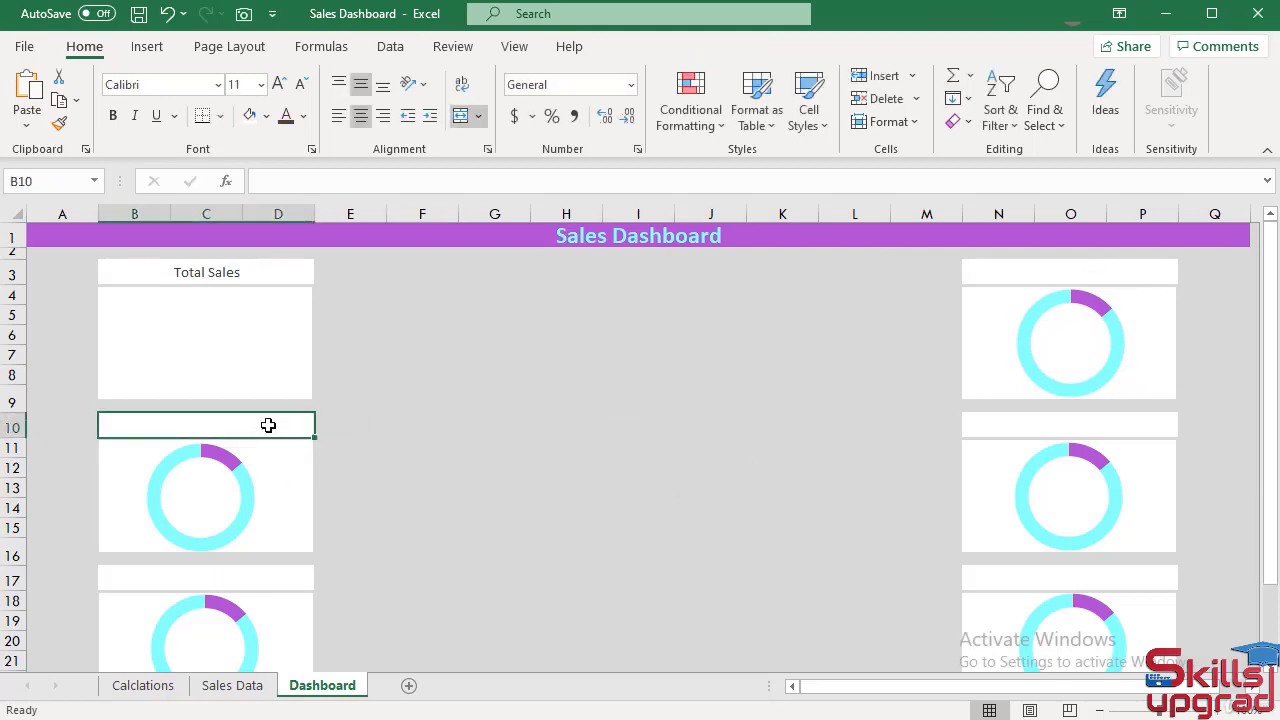
{"action": "left_click", "coordinate": [1004, 268]}
{"action": "left_click", "coordinate": [1033, 418]}
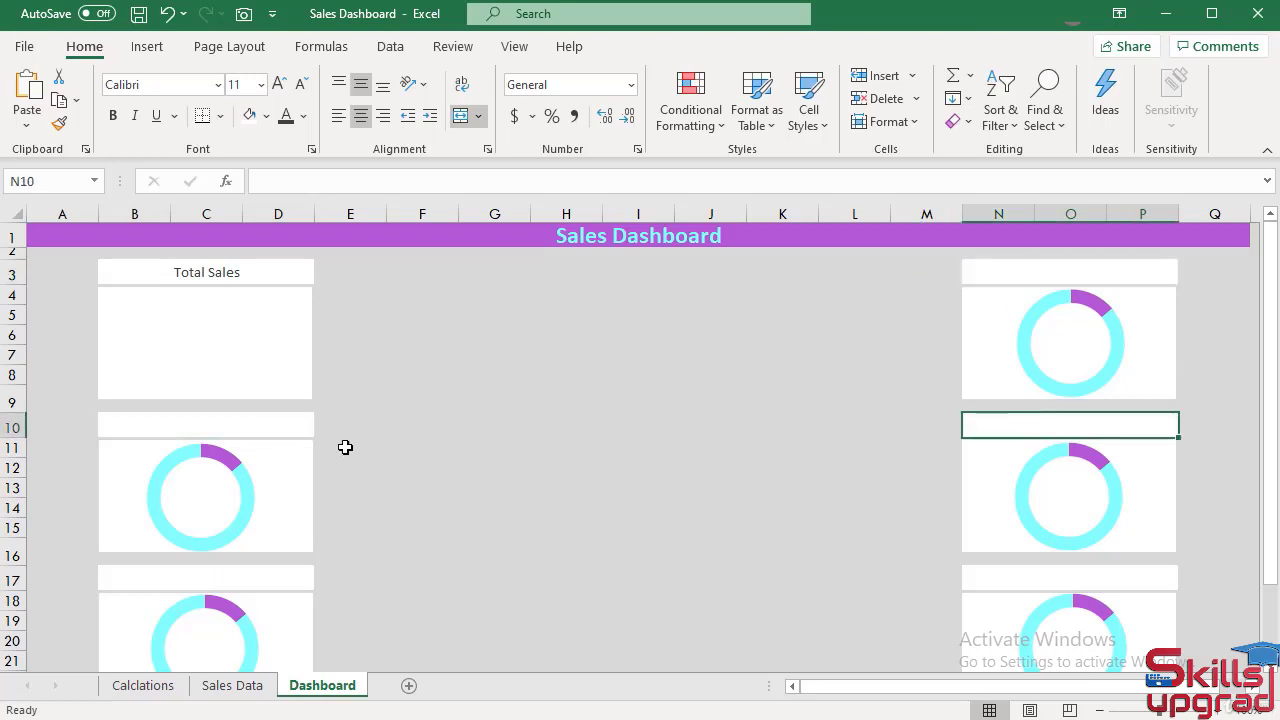
{"action": "left_click", "coordinate": [273, 428]}
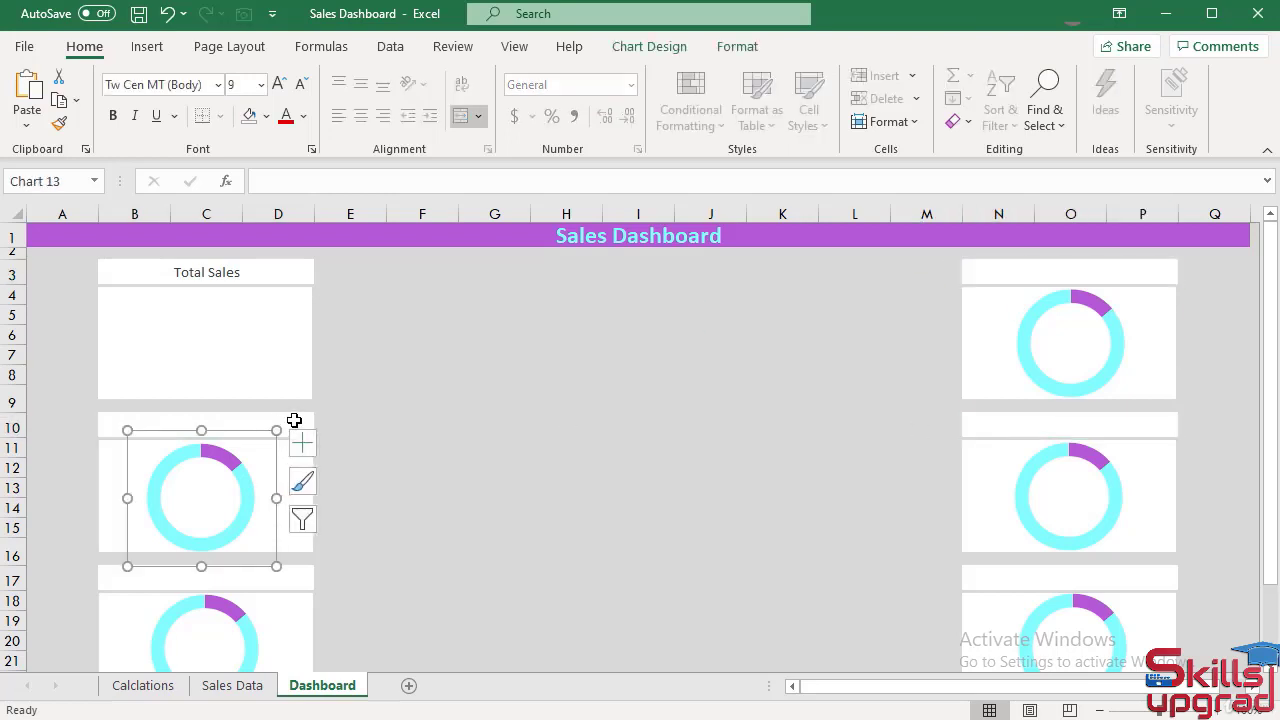
{"action": "left_click", "coordinate": [294, 420]}
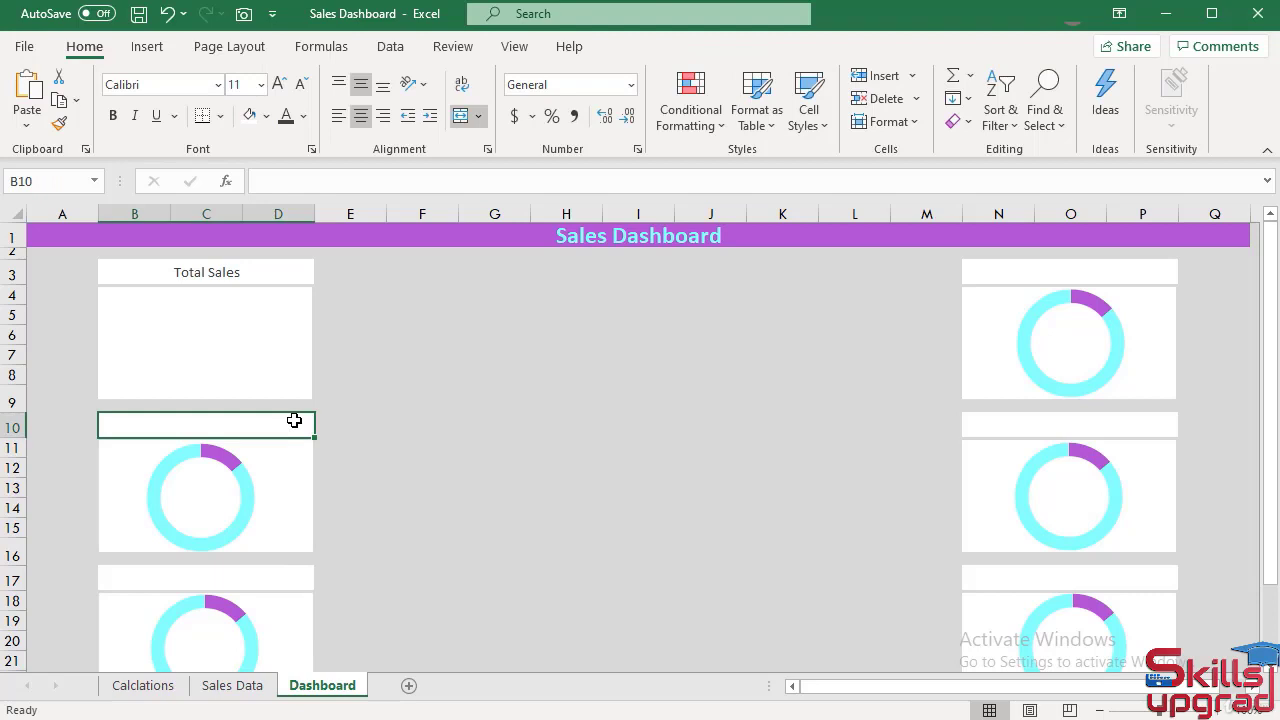
{"action": "type", "text": "Sales in Alaska"}
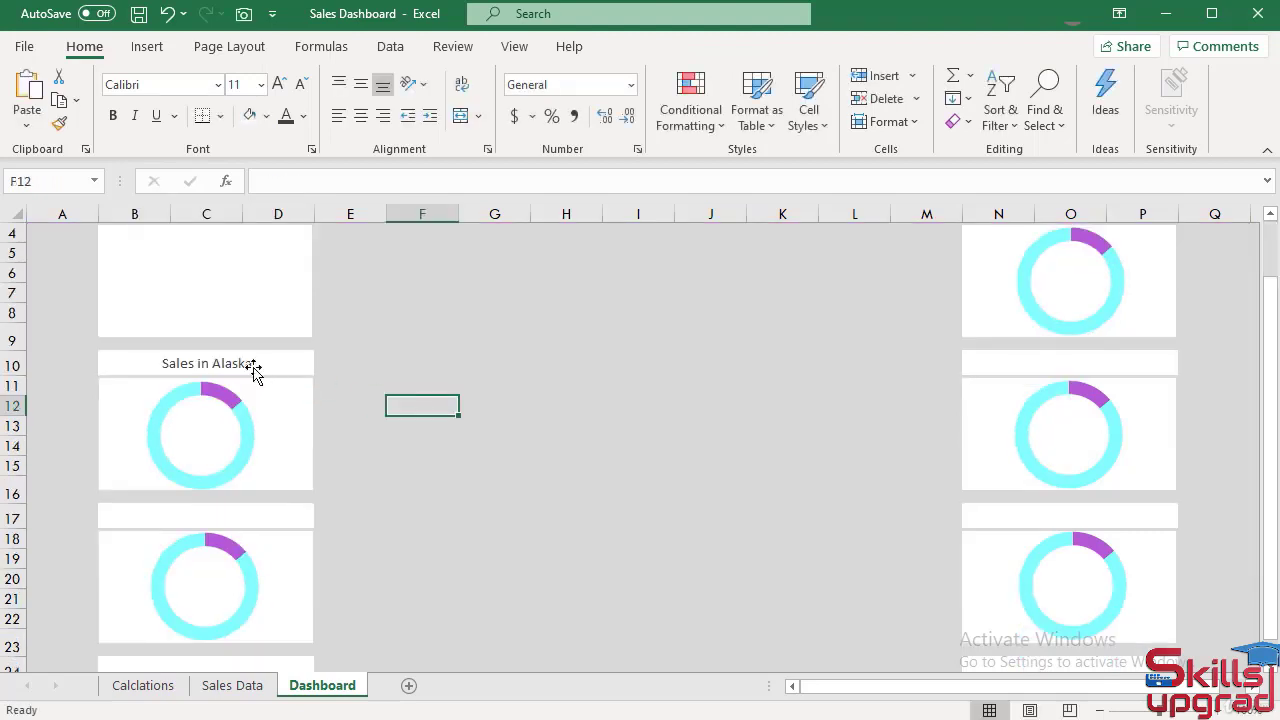
Step: Copy the "Sales in Alaska" title from B10 into the title cells B17 and B24
{"action": "left_click", "coordinate": [253, 370]}
{"action": "left_click", "coordinate": [243, 355]}
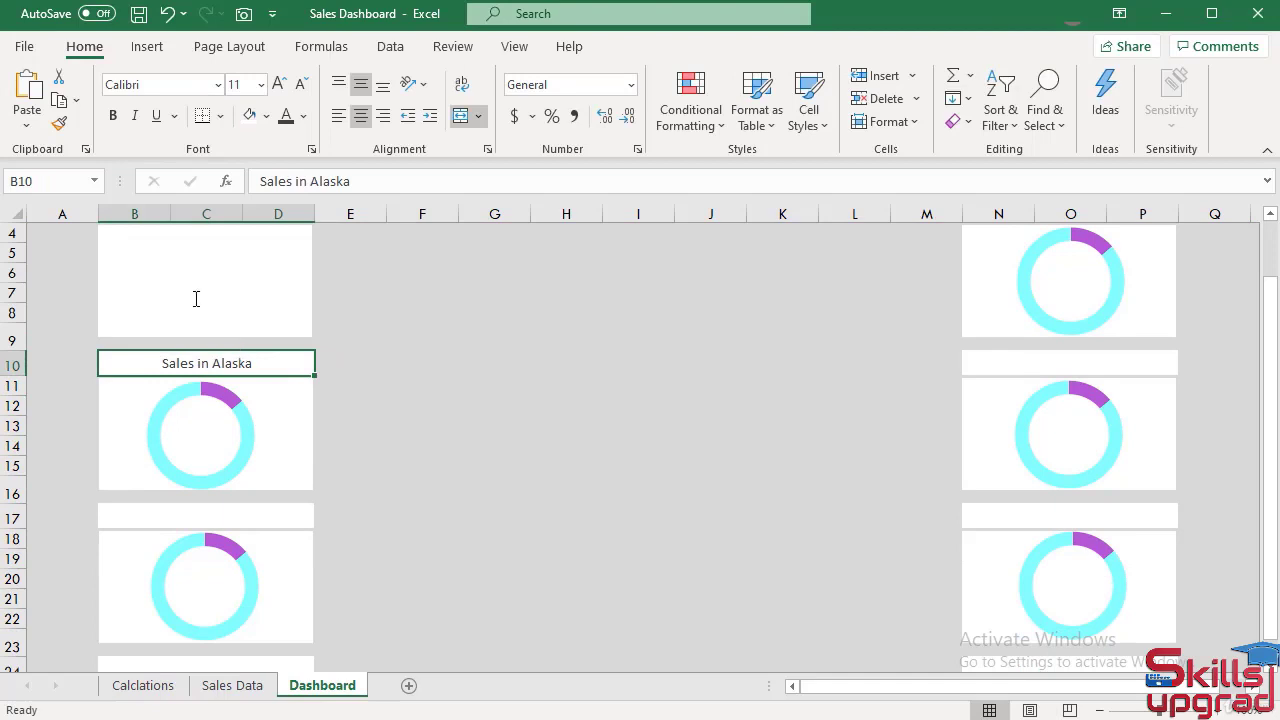
{"action": "left_click", "coordinate": [59, 100]}
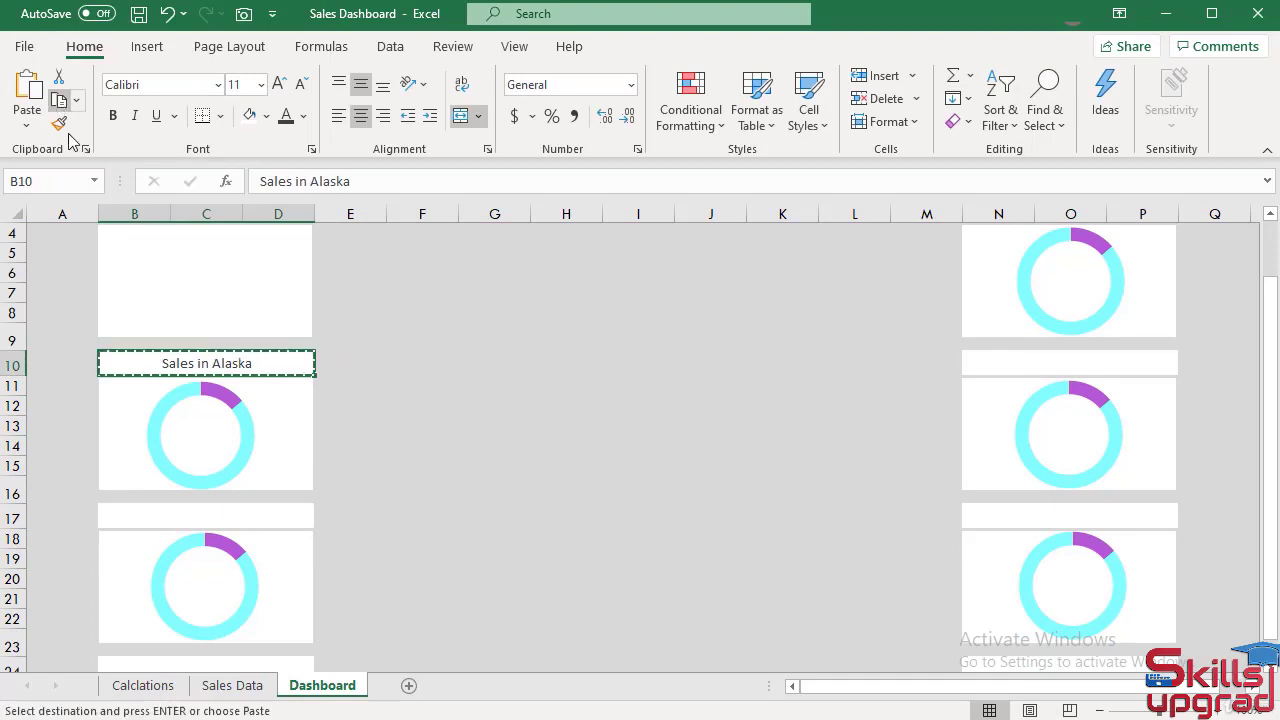
{"action": "left_click", "coordinate": [213, 513]}
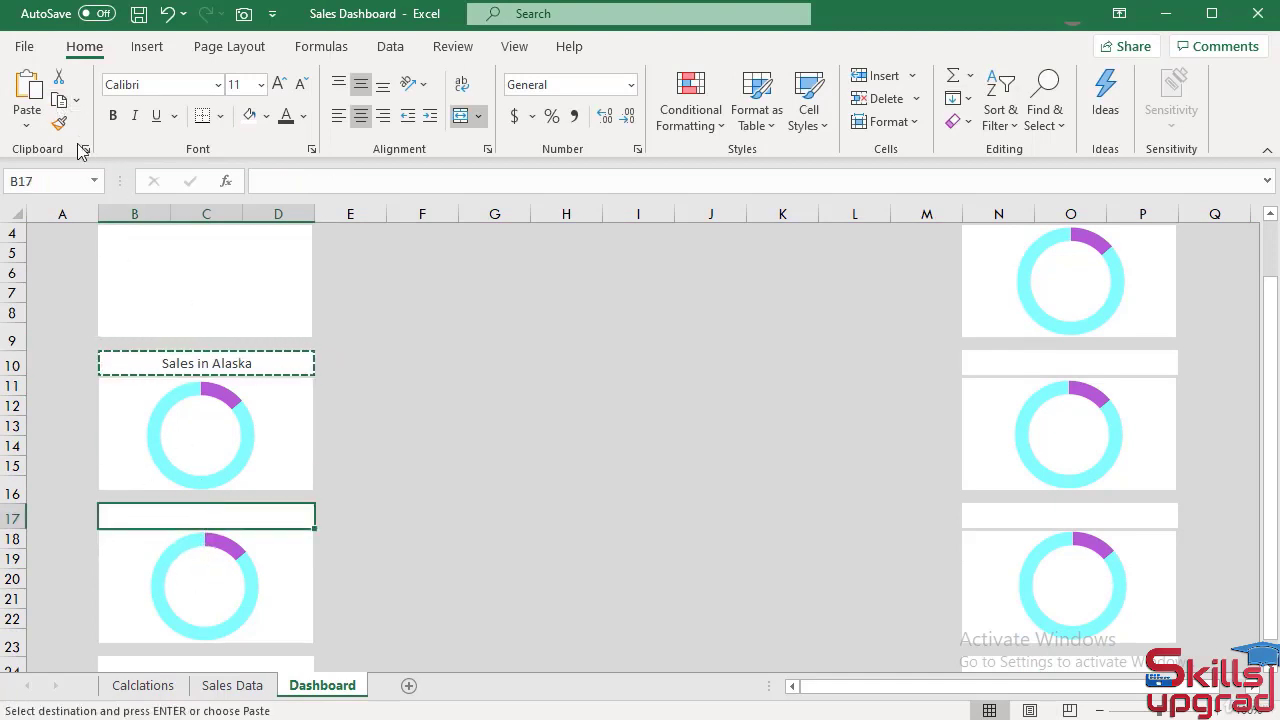
{"action": "left_click", "coordinate": [27, 90]}
{"action": "scroll", "coordinate": [385, 487], "scroll_direction": "down", "scroll_amount": 2}
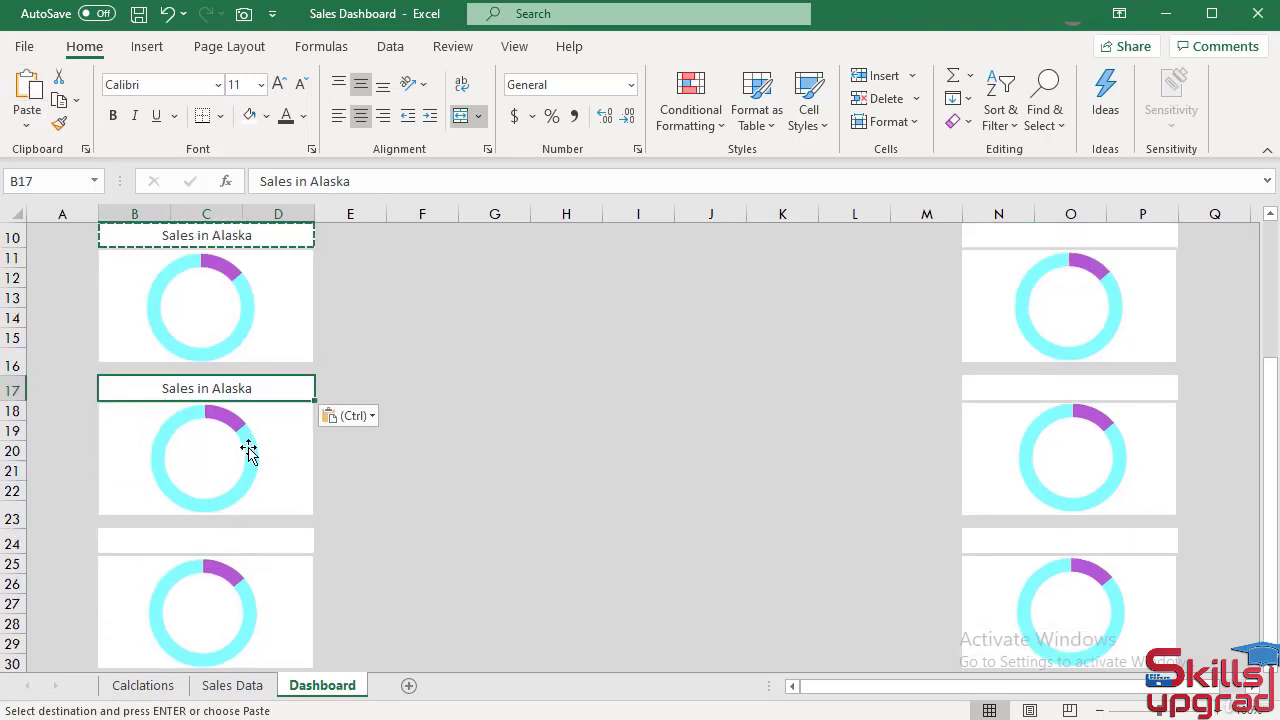
{"action": "left_click", "coordinate": [273, 535]}
{"action": "left_click", "coordinate": [273, 537]}
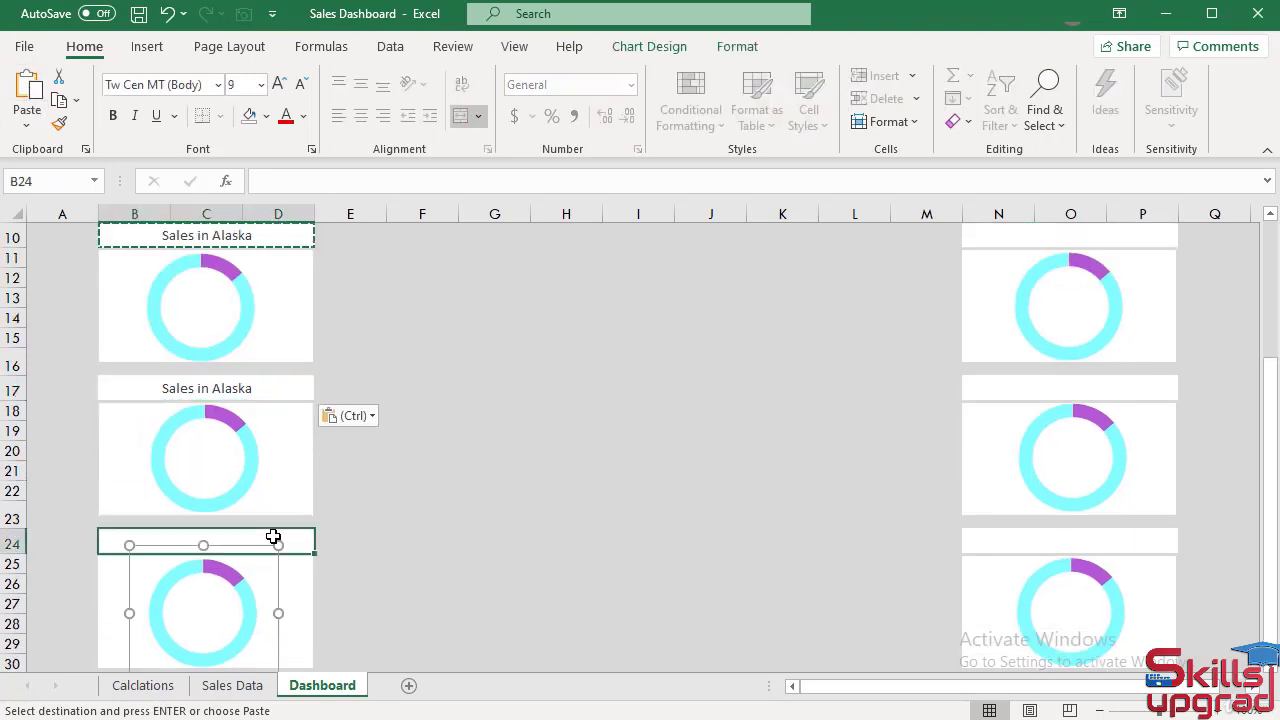
{"action": "left_click", "coordinate": [29, 88]}
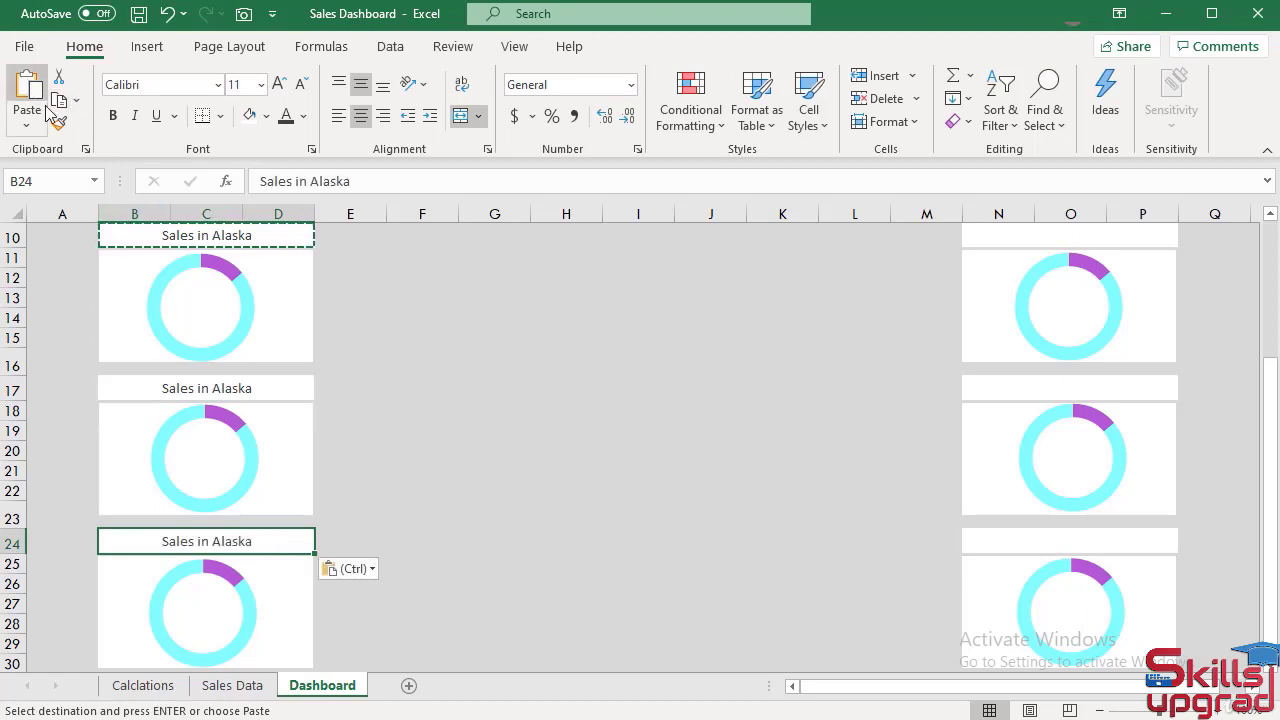
Step: Paste the "Sales in Alaska" title into the title cells N24, N17 and N10
{"action": "left_click", "coordinate": [1057, 539]}
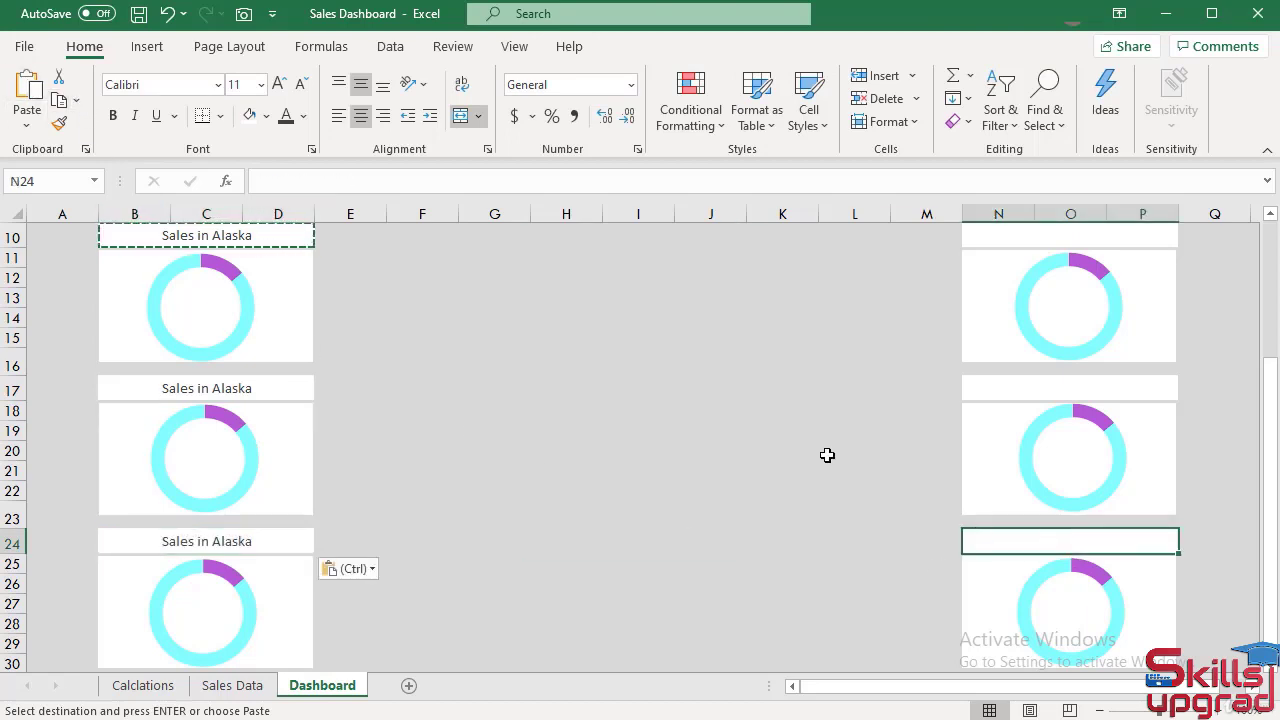
{"action": "left_click", "coordinate": [29, 88]}
{"action": "left_click", "coordinate": [1007, 392]}
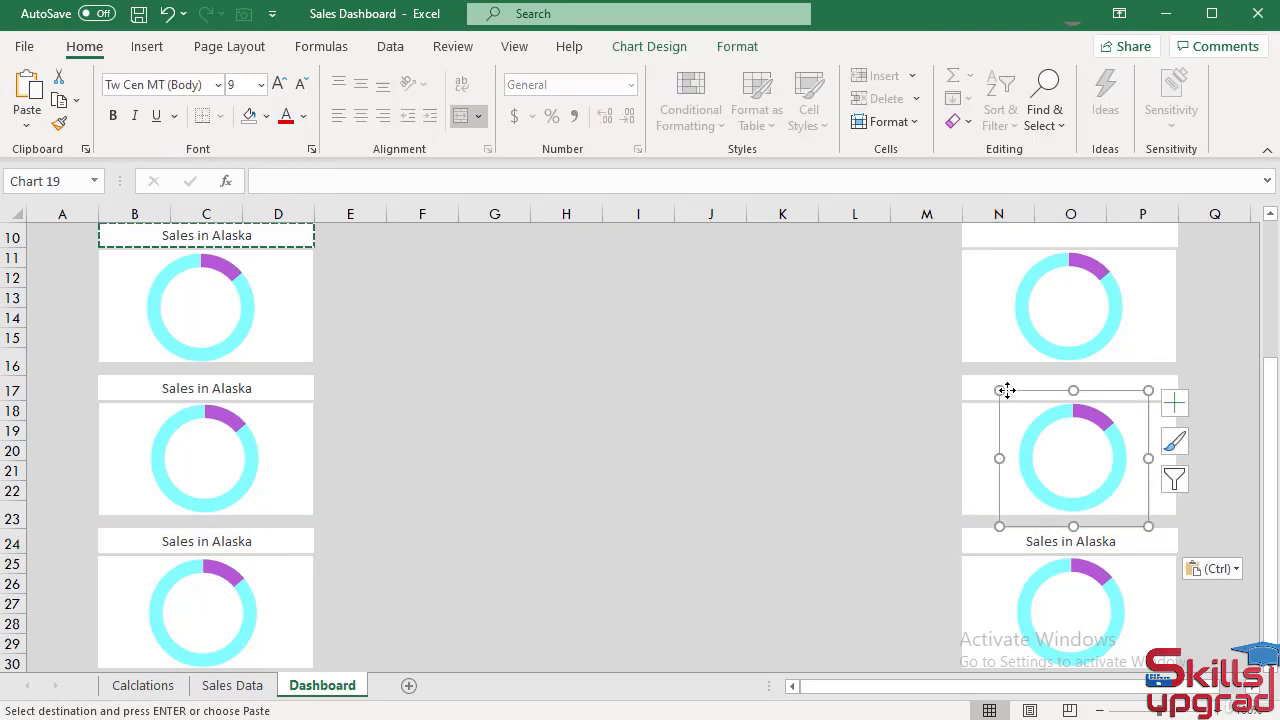
{"action": "left_click", "coordinate": [990, 384]}
{"action": "left_click", "coordinate": [29, 88]}
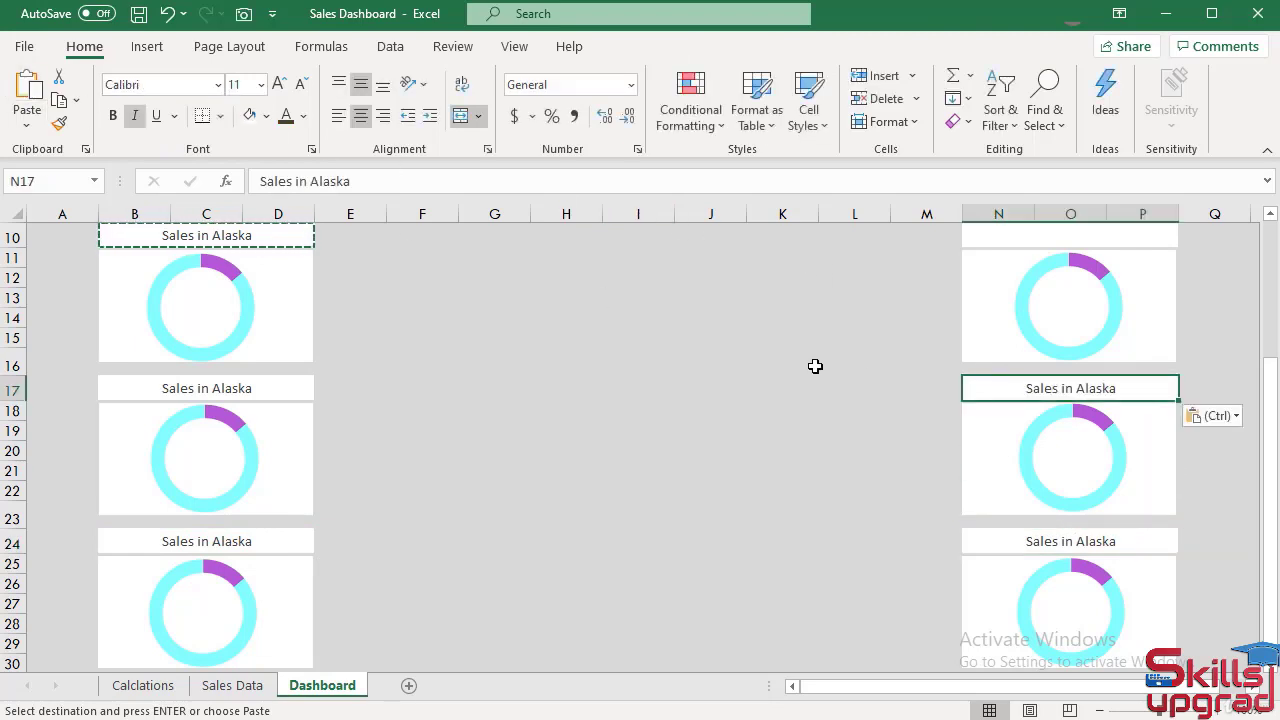
{"action": "scroll", "coordinate": [871, 378], "scroll_direction": "up", "scroll_amount": 1}
{"action": "scroll", "coordinate": [871, 378], "scroll_direction": "up", "scroll_amount": 1}
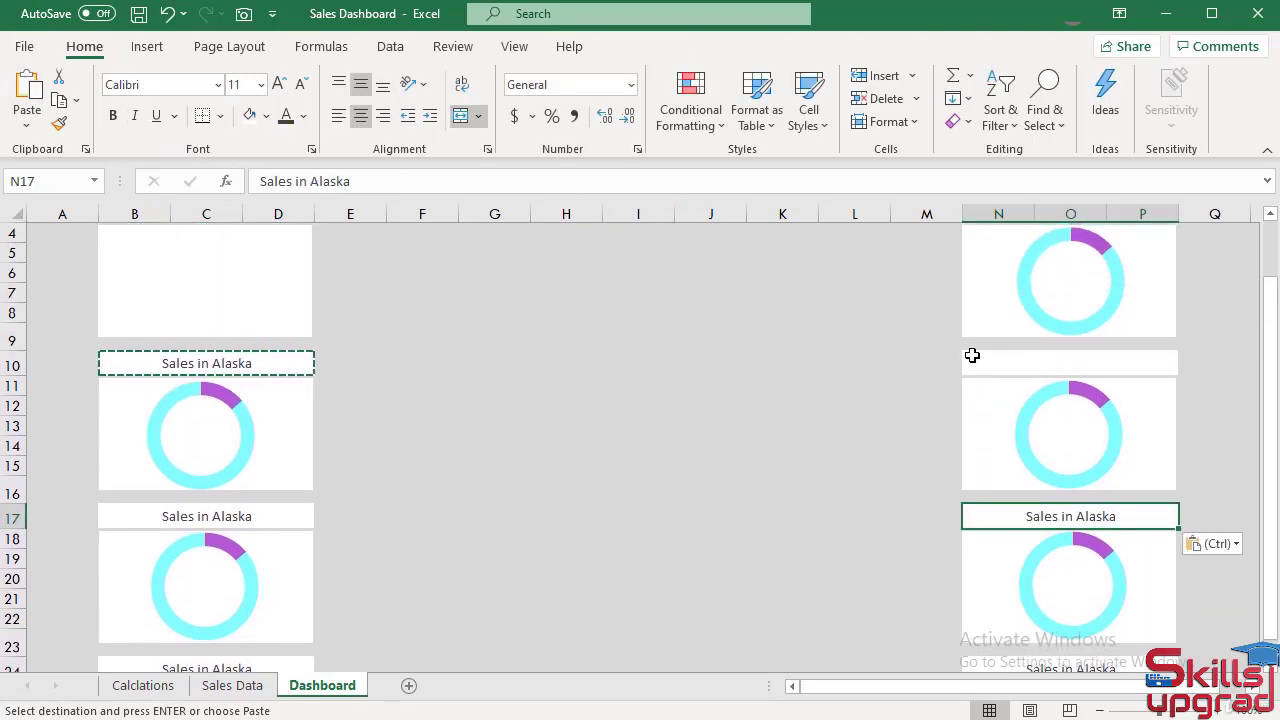
{"action": "left_click", "coordinate": [972, 356]}
{"action": "left_click", "coordinate": [27, 92]}
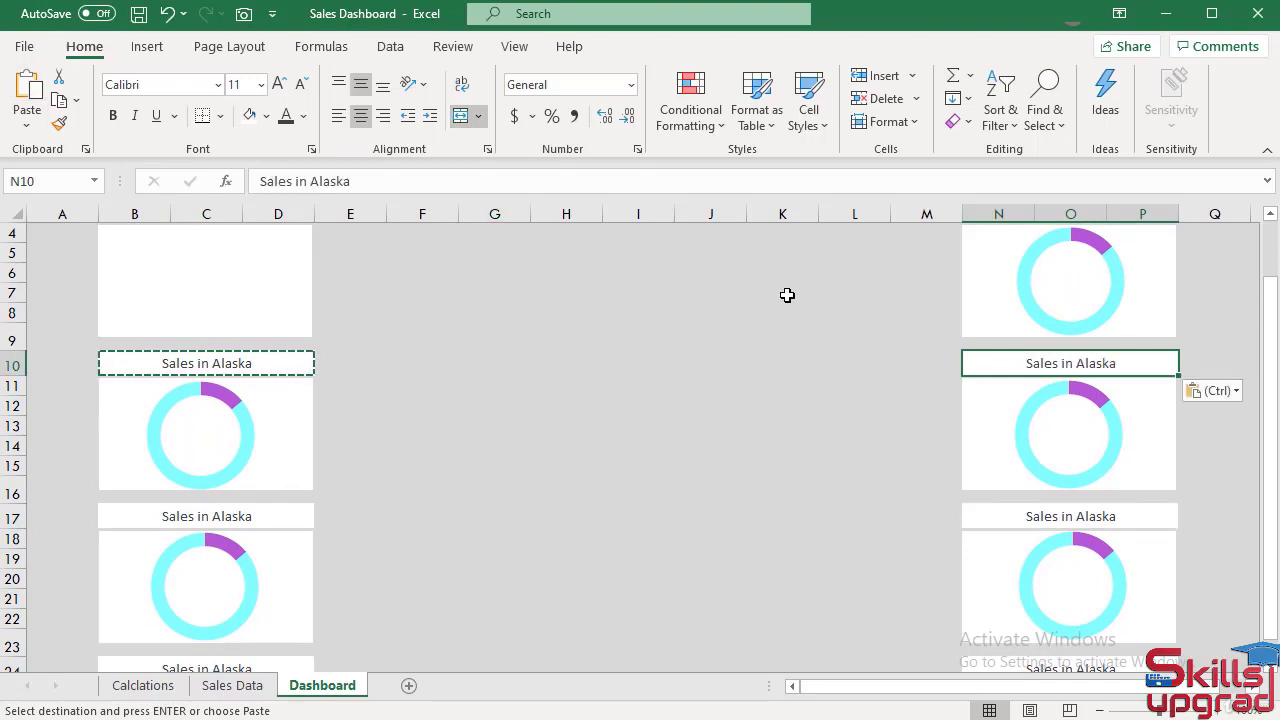
Step: Paste the copied "Sales in Alaska" title into the empty title cell N3
{"action": "scroll", "coordinate": [787, 295], "scroll_direction": "up", "scroll_amount": 1}
{"action": "left_click", "coordinate": [972, 271]}
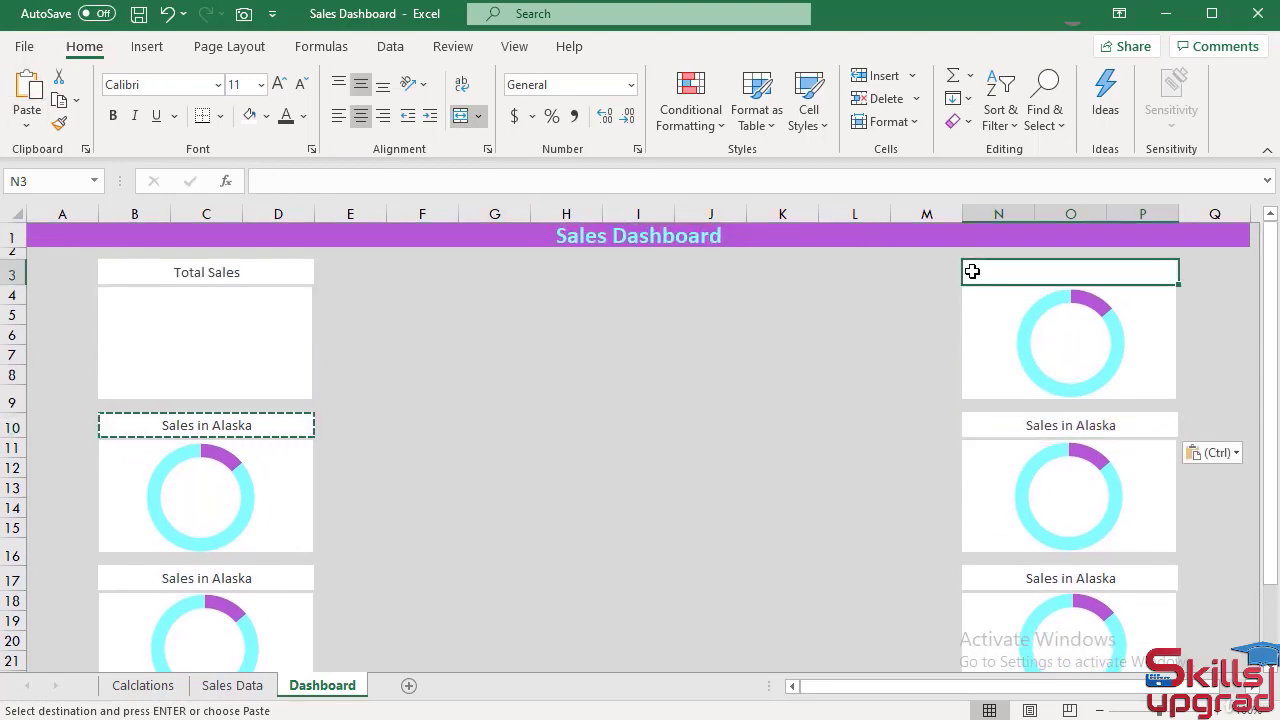
{"action": "left_click", "coordinate": [27, 86]}
Step: Change the card title in cell B17 to "Sales in Arizona"
{"action": "scroll", "coordinate": [479, 343], "scroll_direction": "down", "scroll_amount": 2}
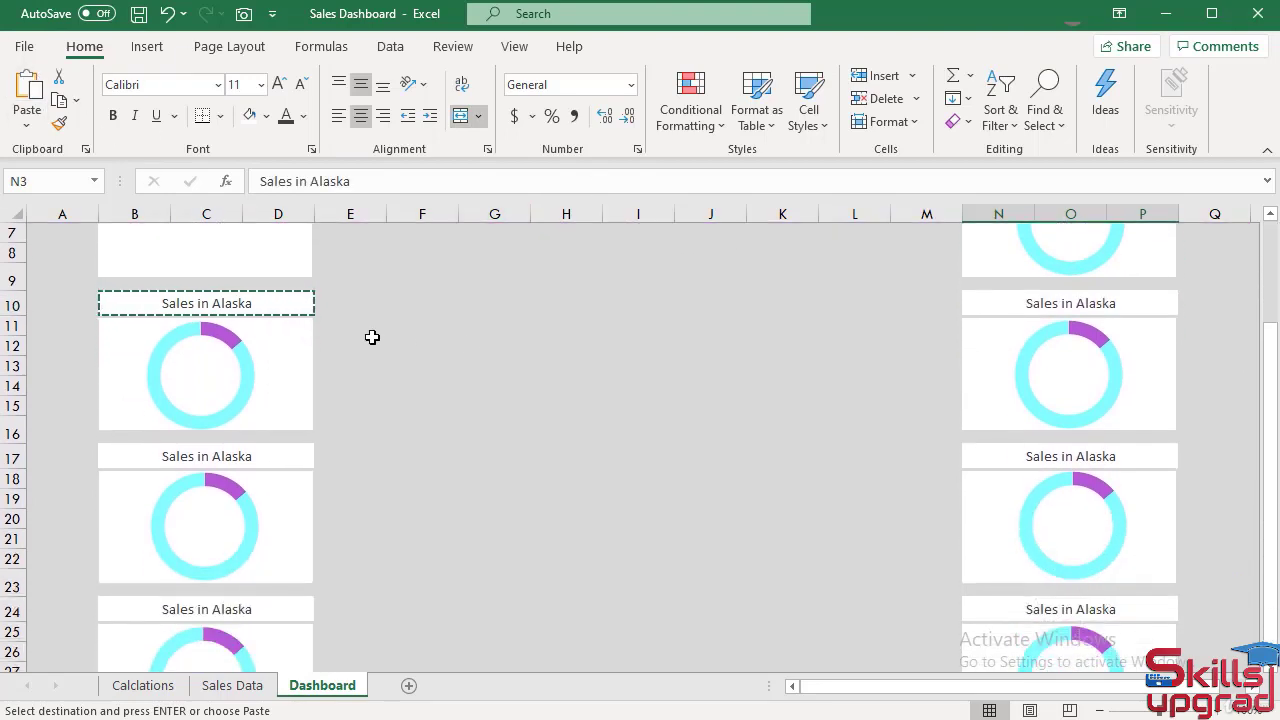
{"action": "scroll", "coordinate": [380, 325], "scroll_direction": "up", "scroll_amount": 2}
{"action": "scroll", "coordinate": [263, 449], "scroll_direction": "down", "scroll_amount": 2}
{"action": "left_click", "coordinate": [255, 452]}
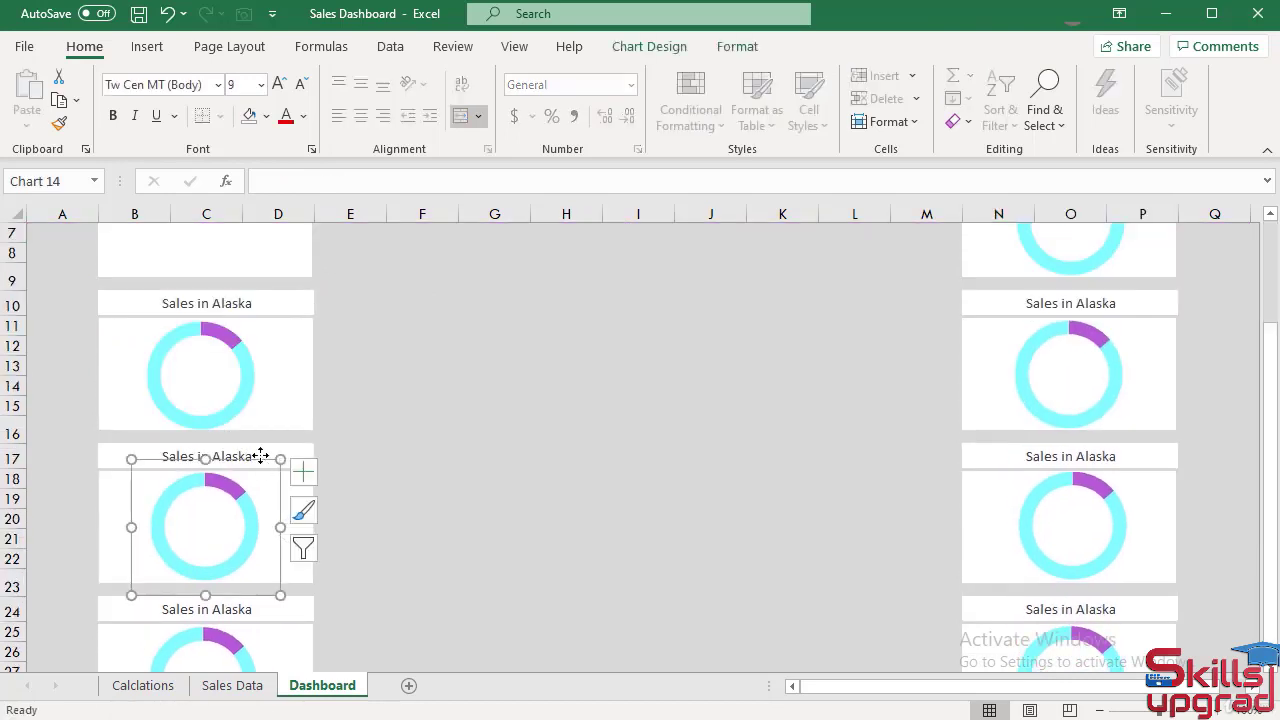
{"action": "left_click", "coordinate": [250, 443]}
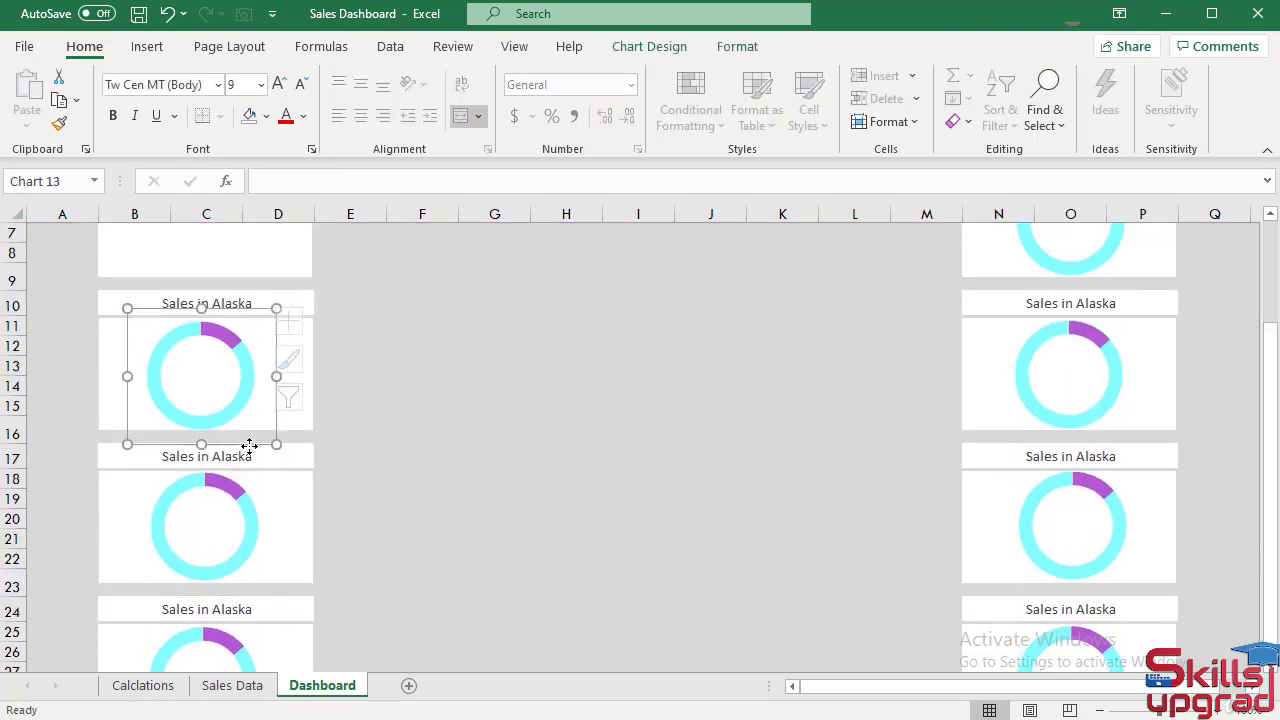
{"action": "left_click", "coordinate": [303, 454]}
{"action": "left_click_drag", "start_coordinate": [363, 181], "coordinate": [321, 183]}
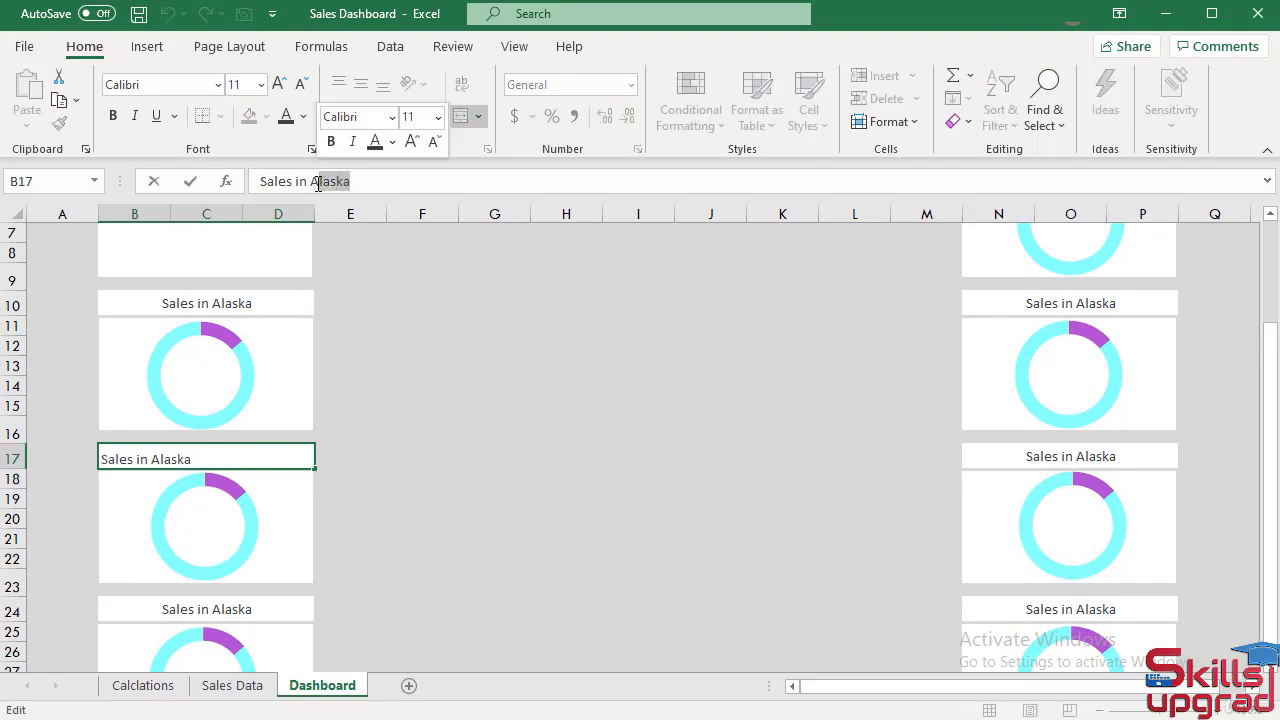
{"action": "type", "text": "rizona"}
{"action": "key", "text": "Return"}
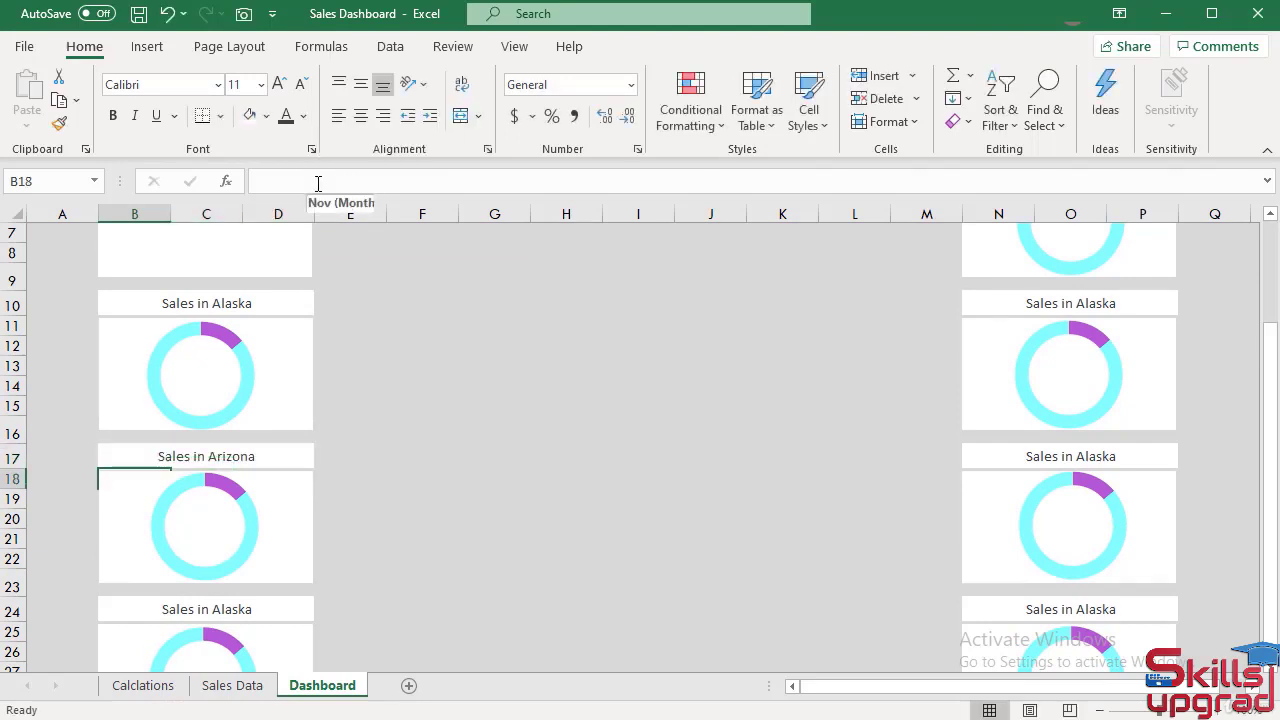
Step: Change the card title in cell B24 to "Sales in California"
{"action": "scroll", "coordinate": [280, 547], "scroll_direction": "down", "scroll_amount": 2}
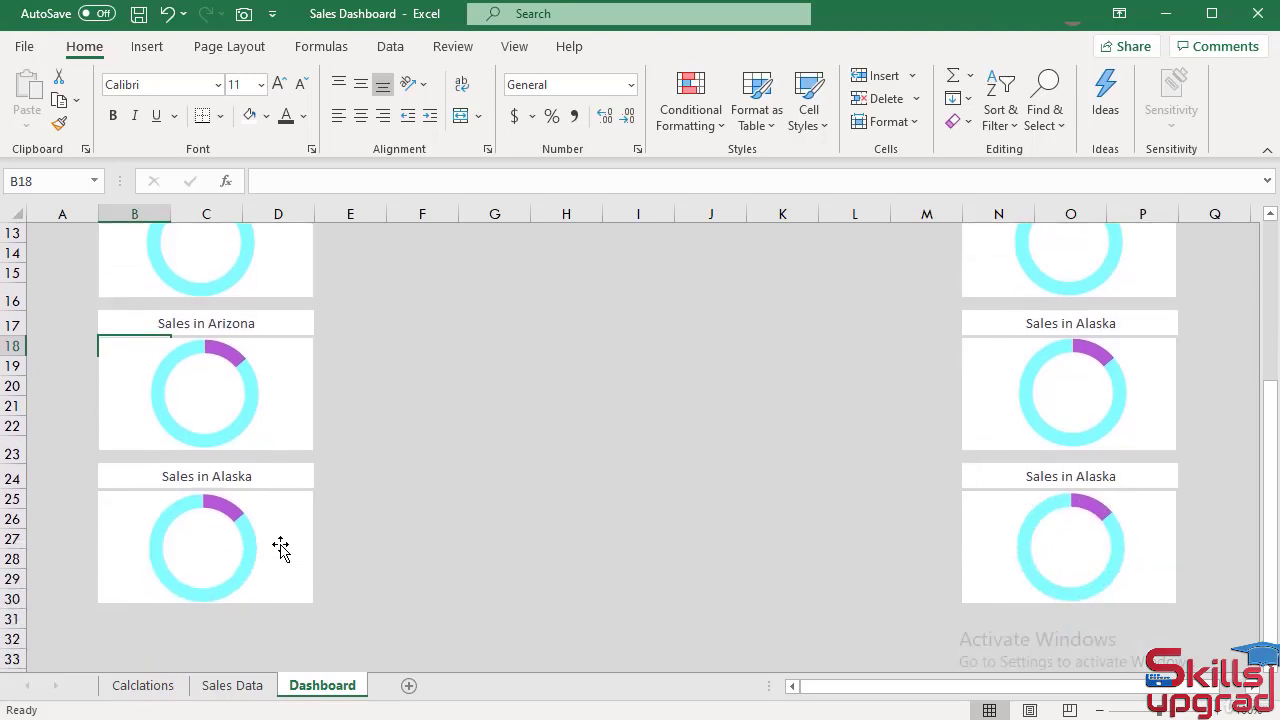
{"action": "left_click", "coordinate": [292, 472]}
{"action": "left_click_drag", "start_coordinate": [357, 183], "coordinate": [314, 178]}
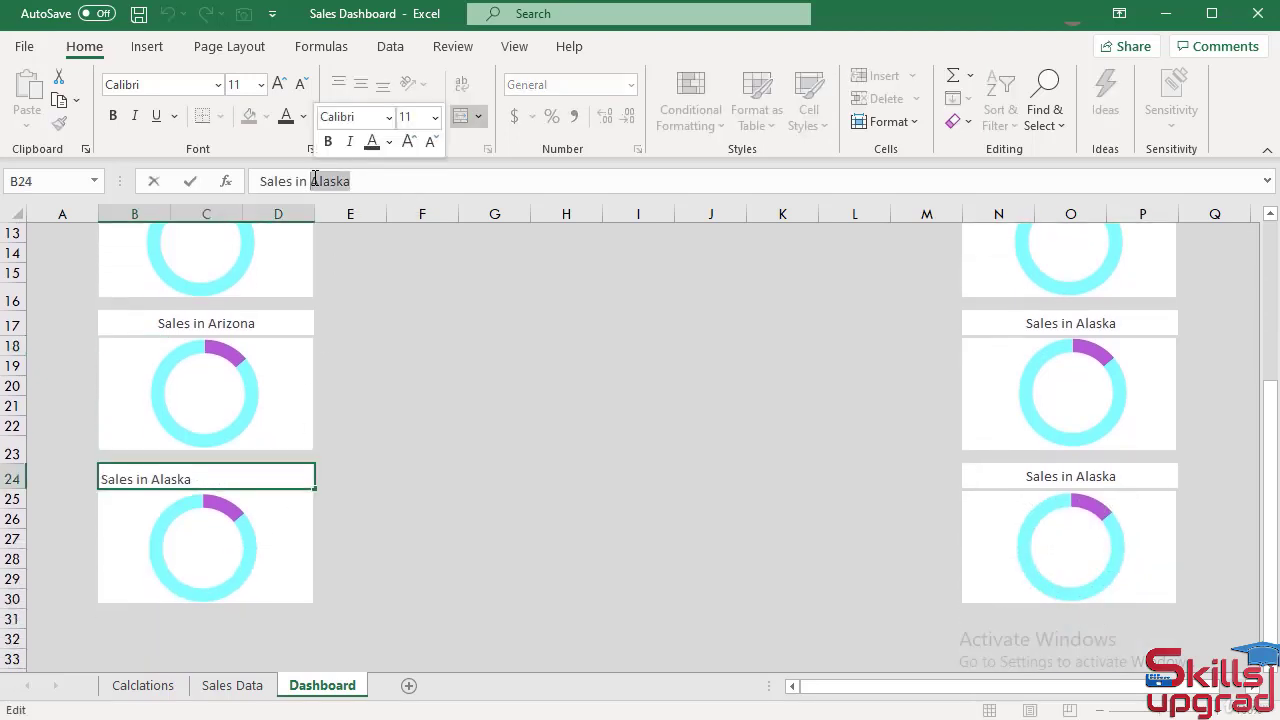
{"action": "type", "text": "Cali"}
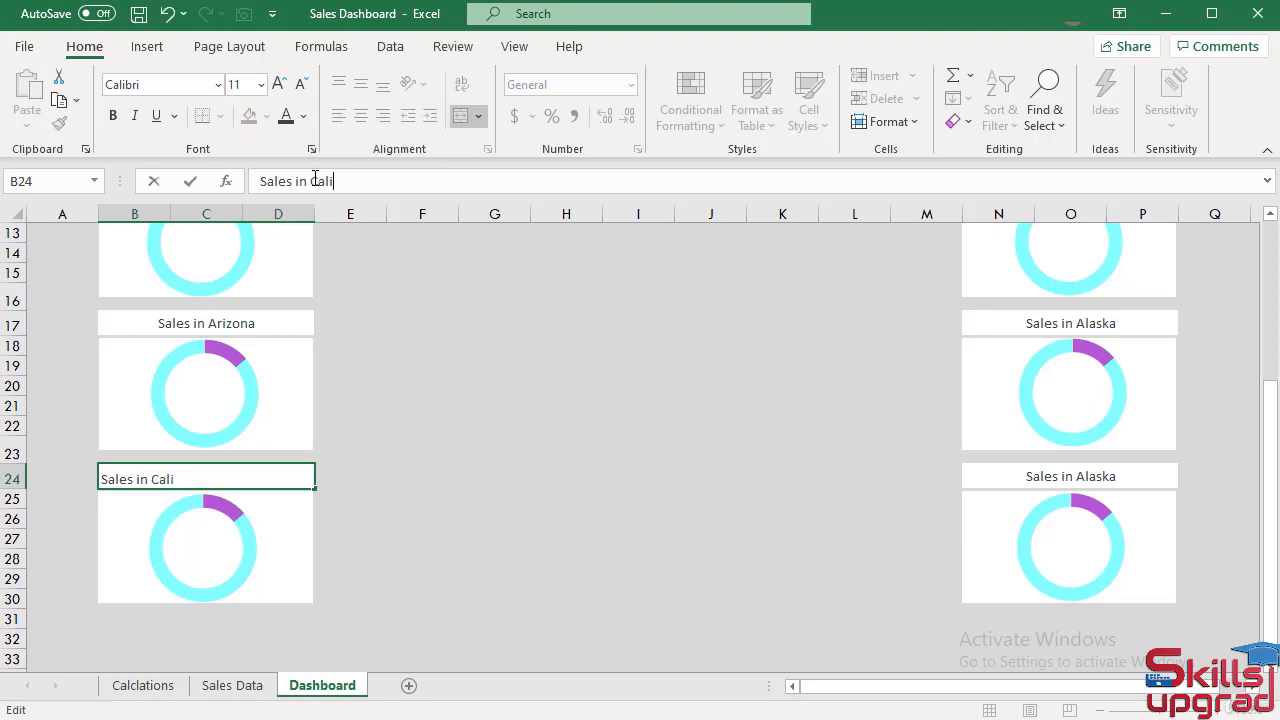
{"action": "type", "text": "fornia"}
{"action": "key", "text": "Return"}
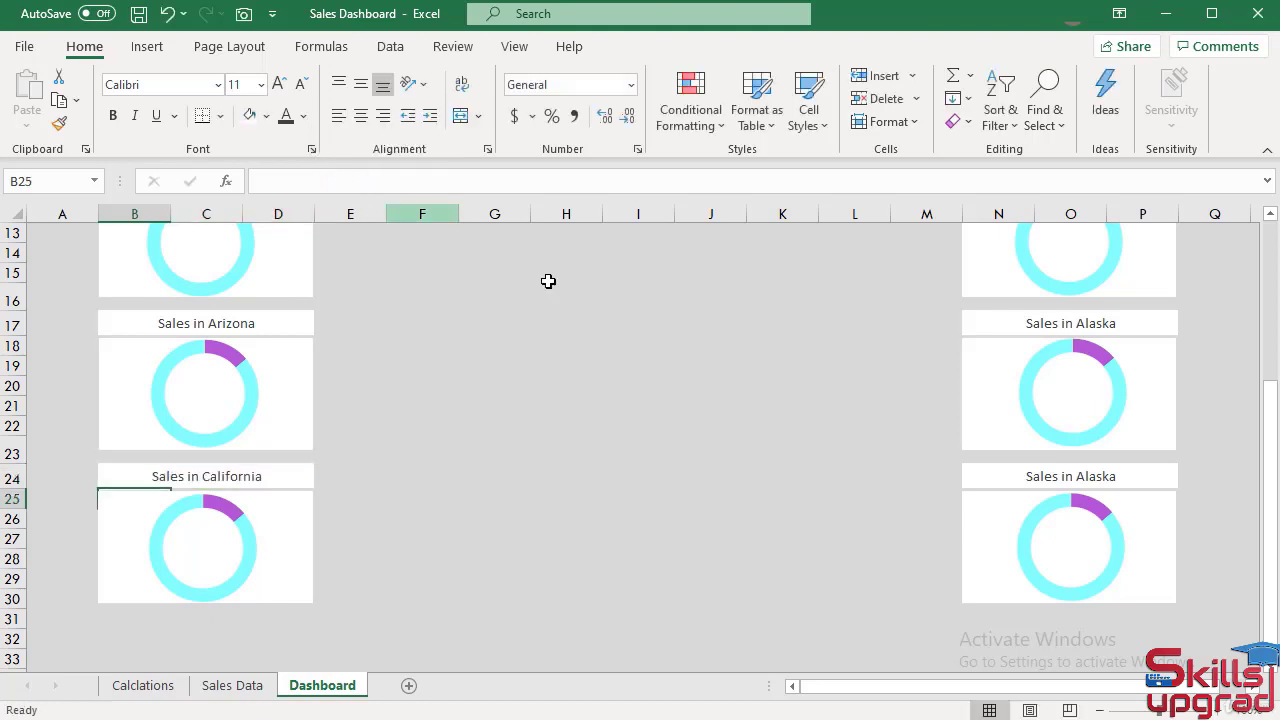
Step: Change the card title in cell N3 to "Sales in Colorado"
{"action": "scroll", "coordinate": [889, 429], "scroll_direction": "up", "scroll_amount": 4}
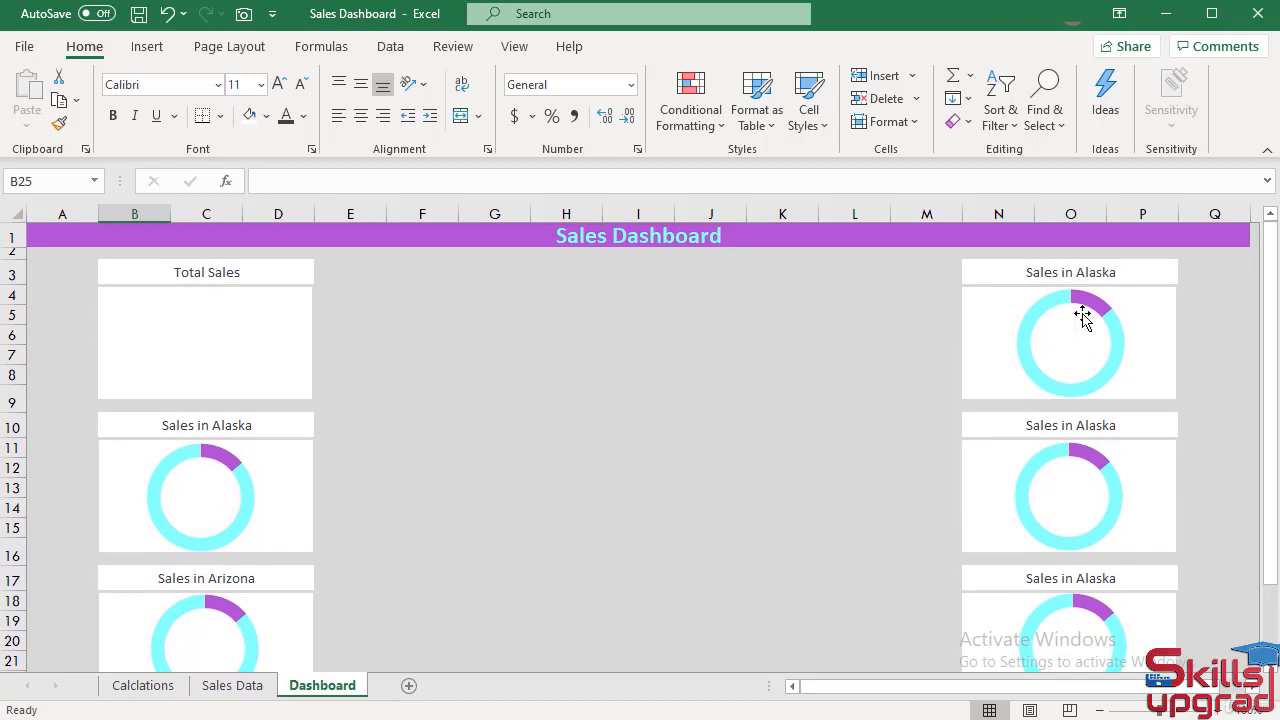
{"action": "left_click", "coordinate": [1155, 272]}
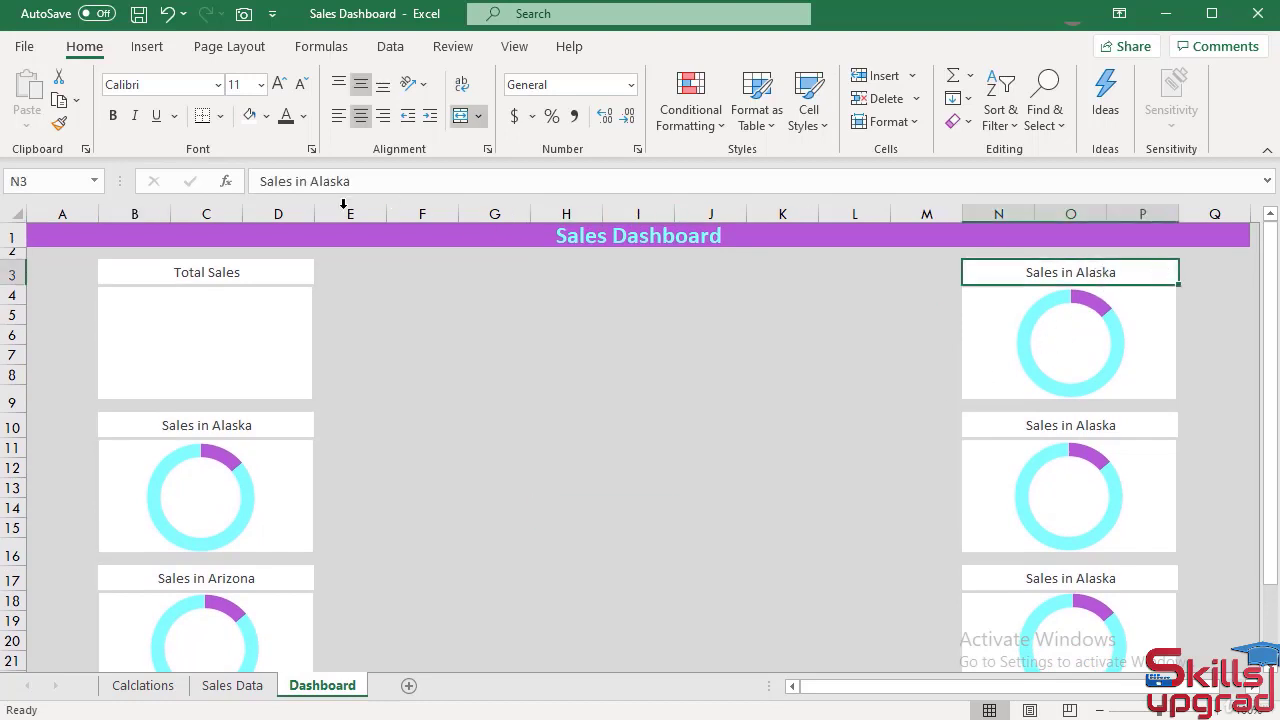
{"action": "left_click_drag", "start_coordinate": [358, 180], "coordinate": [315, 180]}
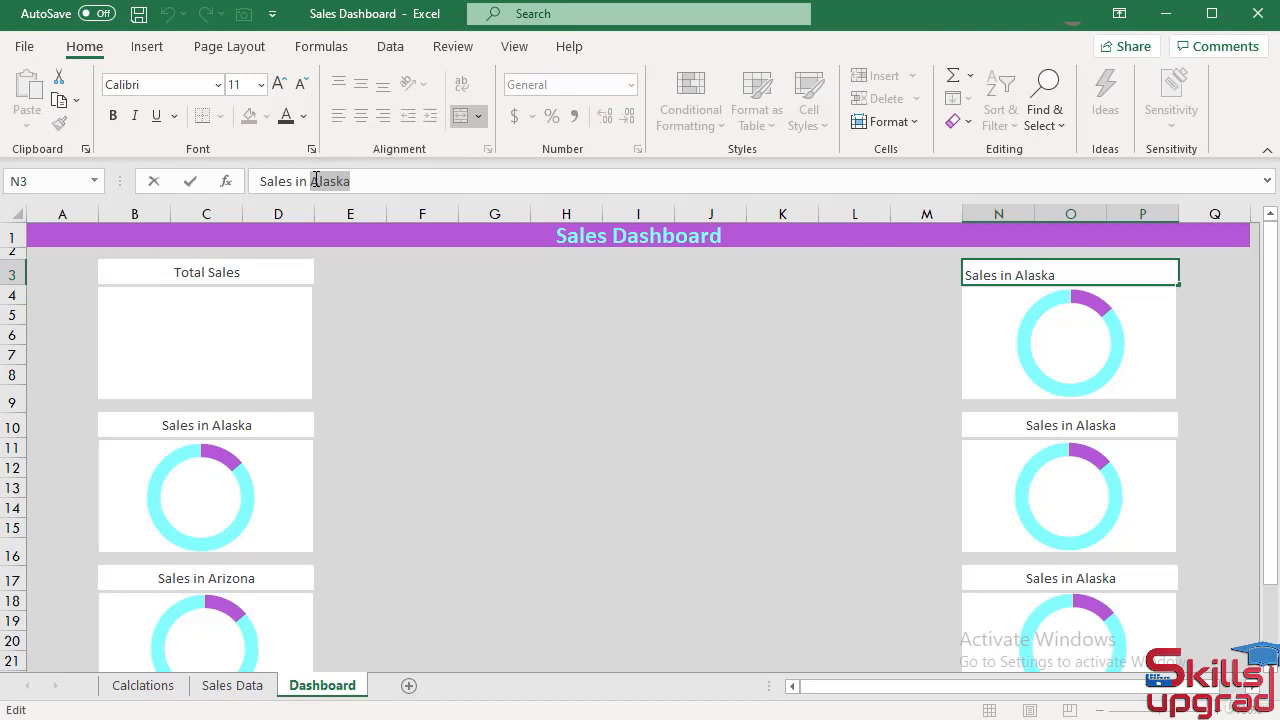
{"action": "type", "text": "Colorado"}
{"action": "key", "text": "Return"}
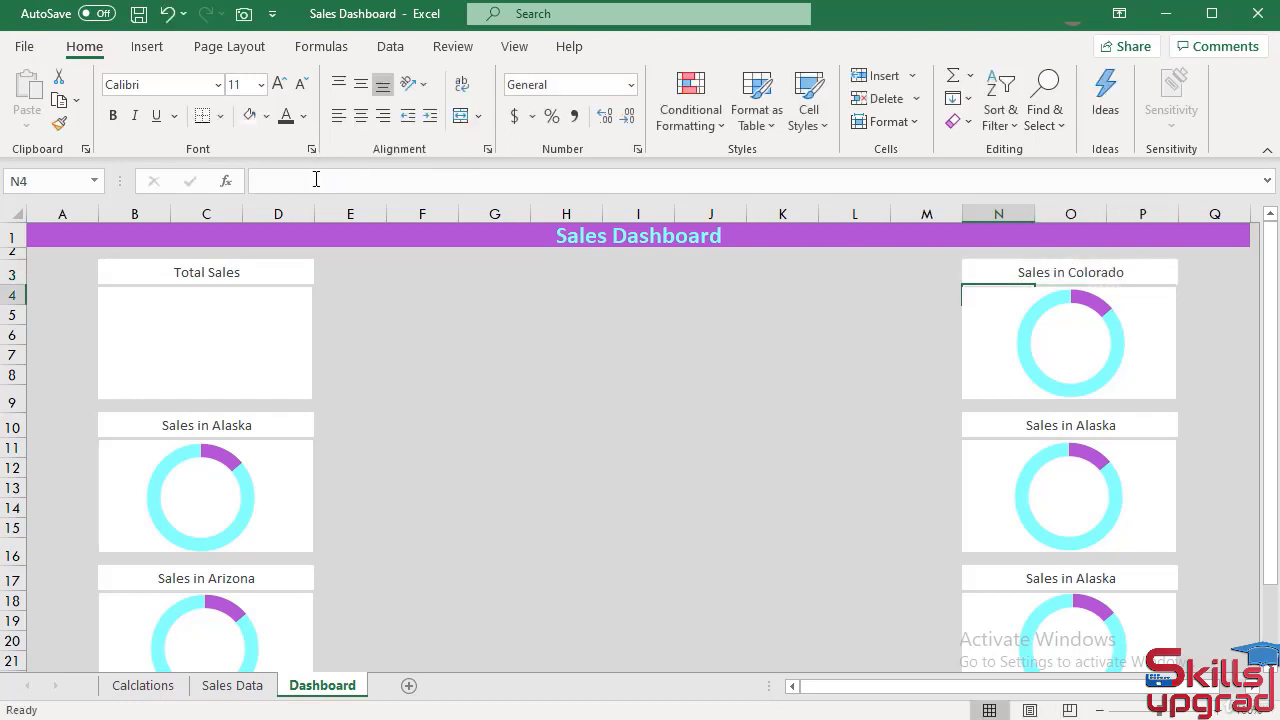
Step: Change the card title in cell N10 to "Sales in Florida"
{"action": "left_click", "coordinate": [1156, 424]}
{"action": "left_click_drag", "start_coordinate": [366, 181], "coordinate": [318, 180]}
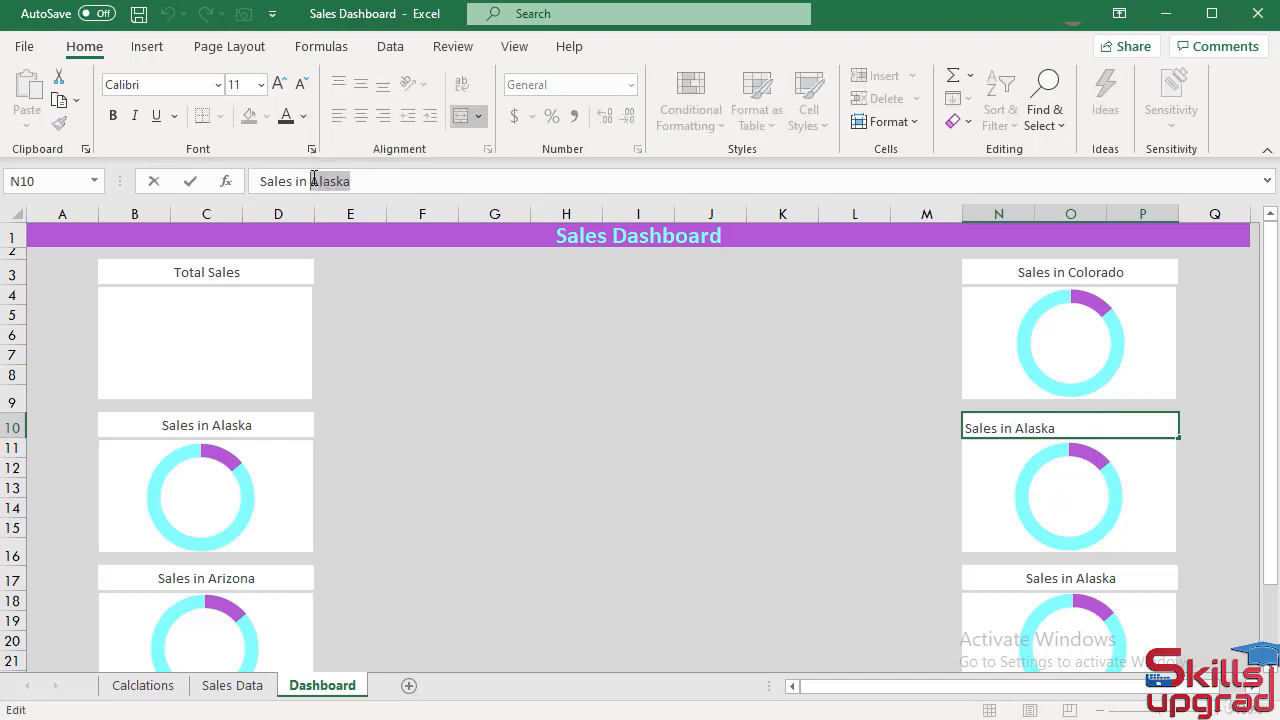
{"action": "type", "text": "Florida"}
{"action": "key", "text": "Return"}
Step: Change the card title in cell N17 to "Sales in Idaho"
{"action": "scroll", "coordinate": [1163, 455], "scroll_direction": "down", "scroll_amount": 2}
{"action": "left_click", "coordinate": [1163, 455]}
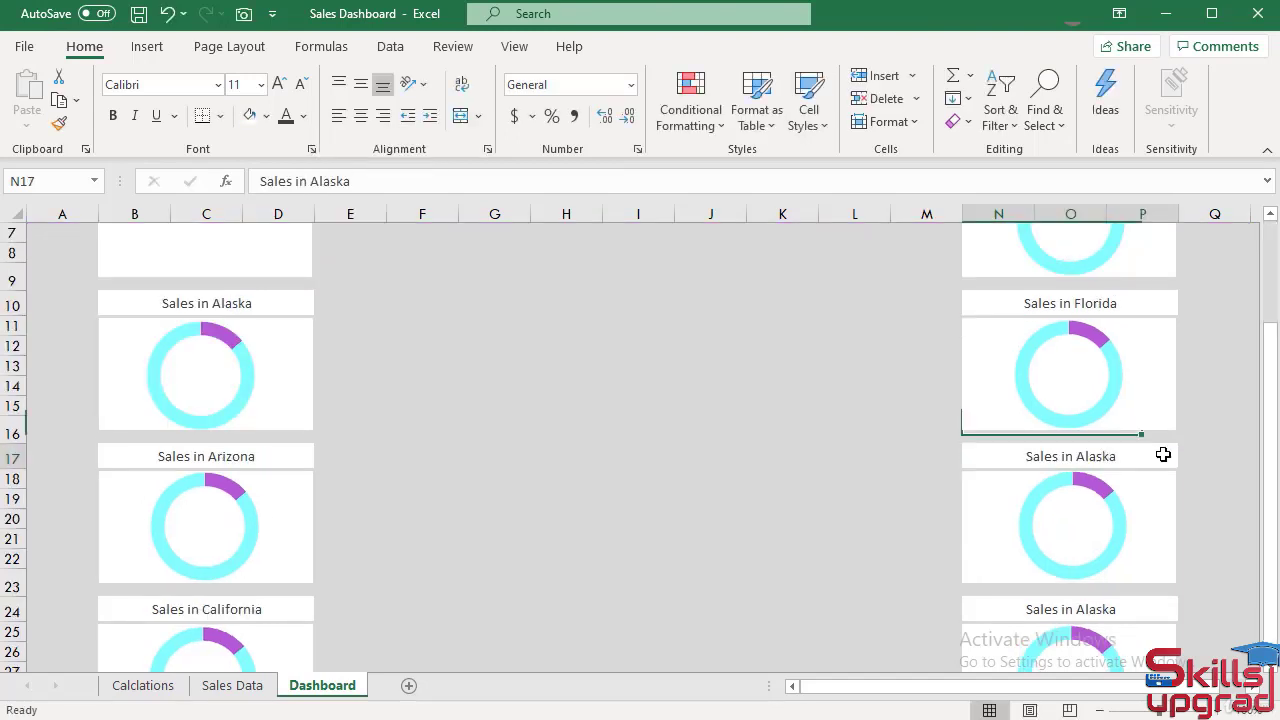
{"action": "left_click_drag", "start_coordinate": [356, 181], "coordinate": [317, 181]}
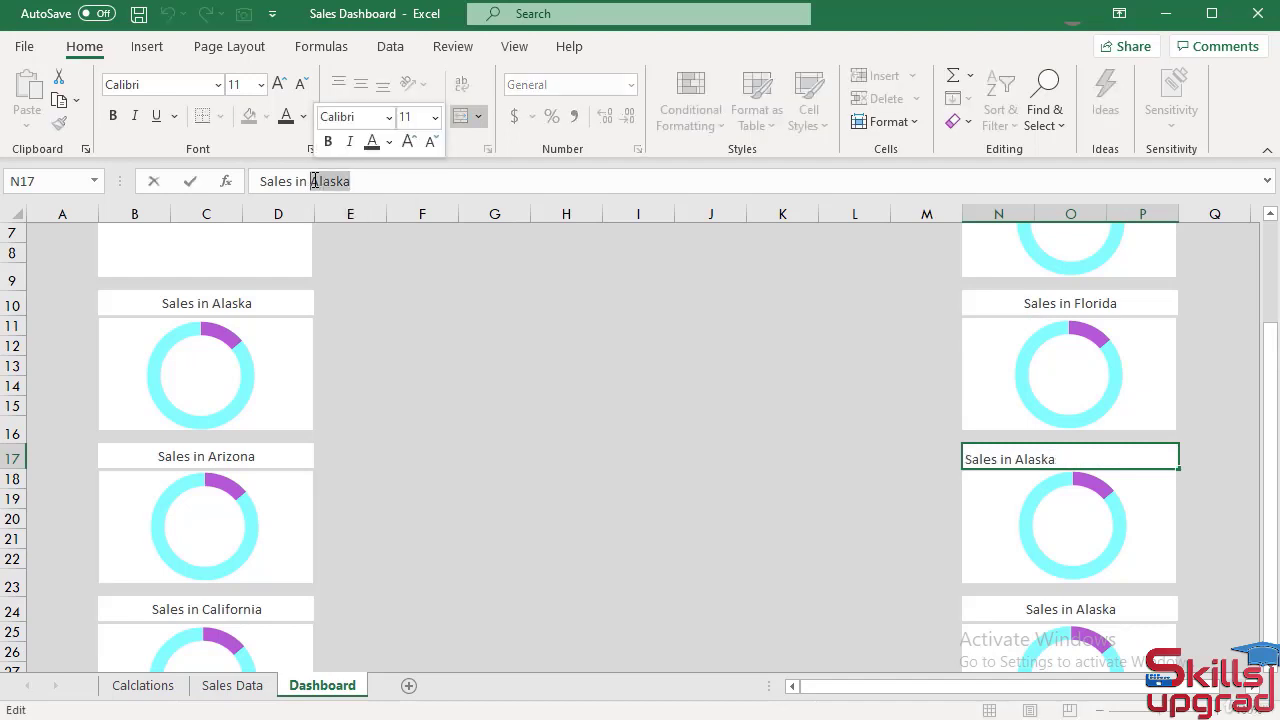
{"action": "type", "text": "Id"}
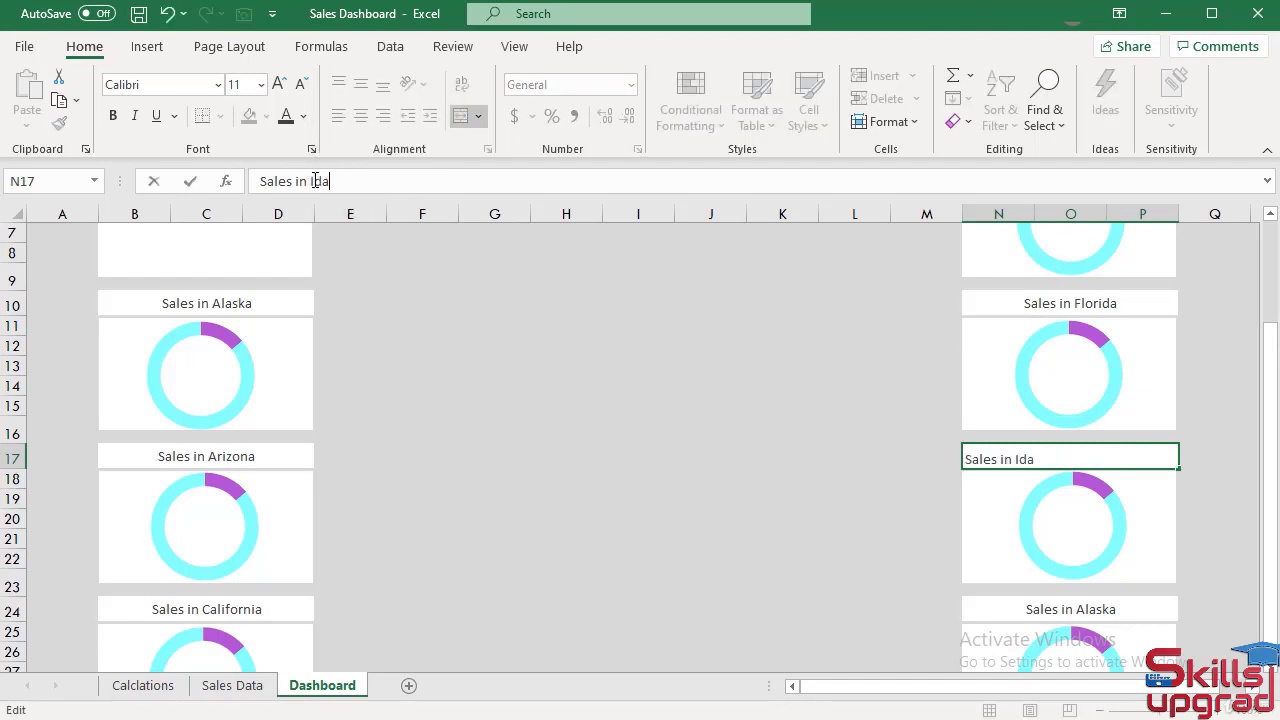
{"action": "type", "text": "aho"}
{"action": "key", "text": "Return"}
Step: Change the card title in cell N24 to "Sales in Texas"
{"action": "scroll", "coordinate": [1125, 540], "scroll_direction": "down", "scroll_amount": 1}
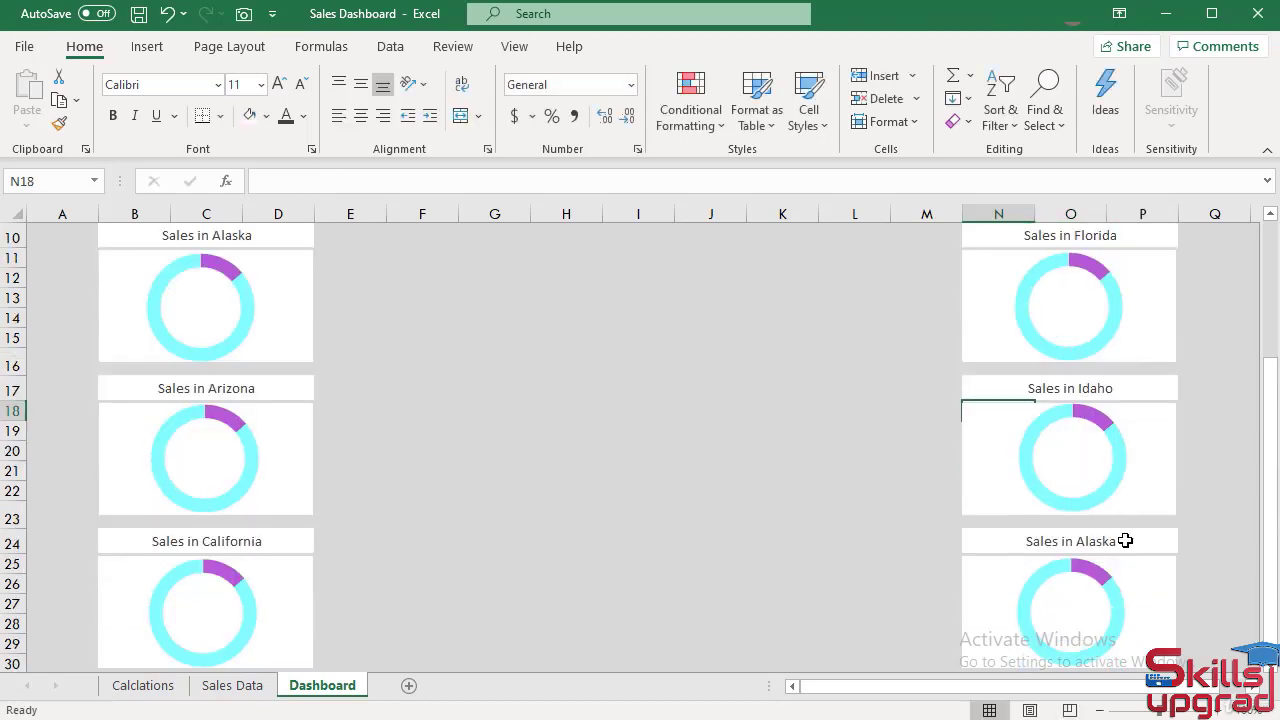
{"action": "left_click", "coordinate": [1156, 539]}
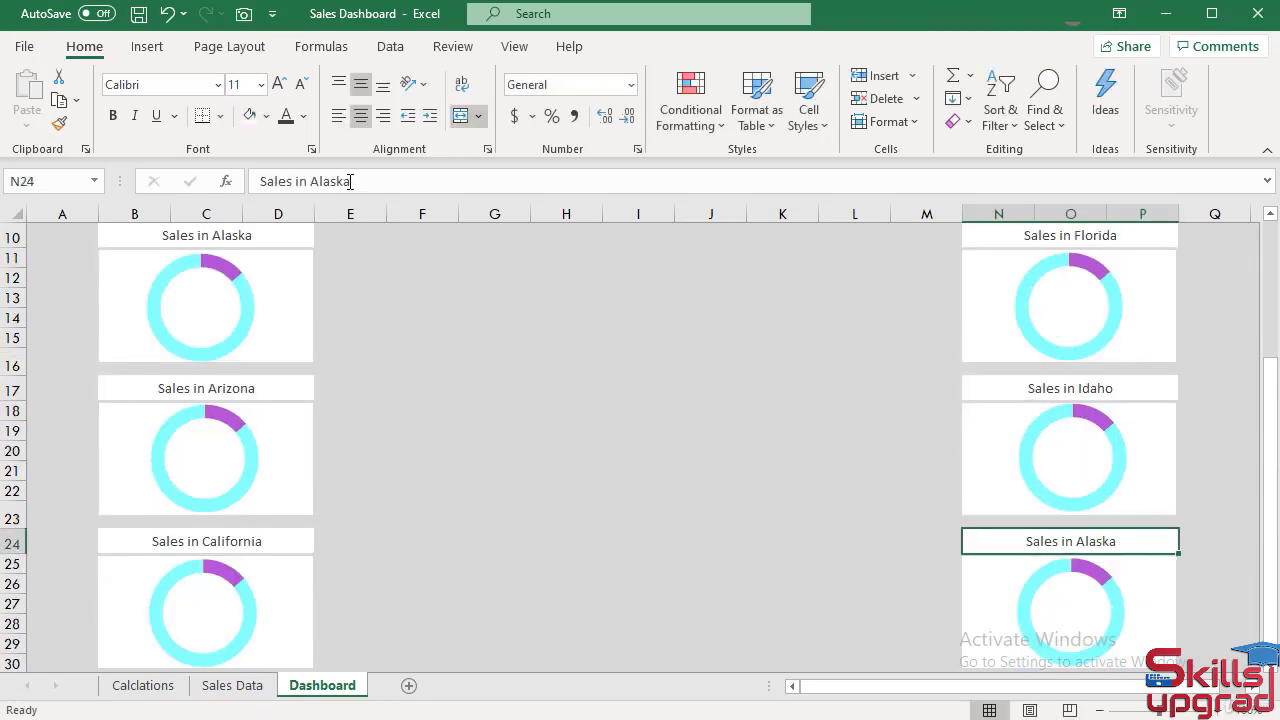
{"action": "left_click_drag", "start_coordinate": [350, 181], "coordinate": [314, 181]}
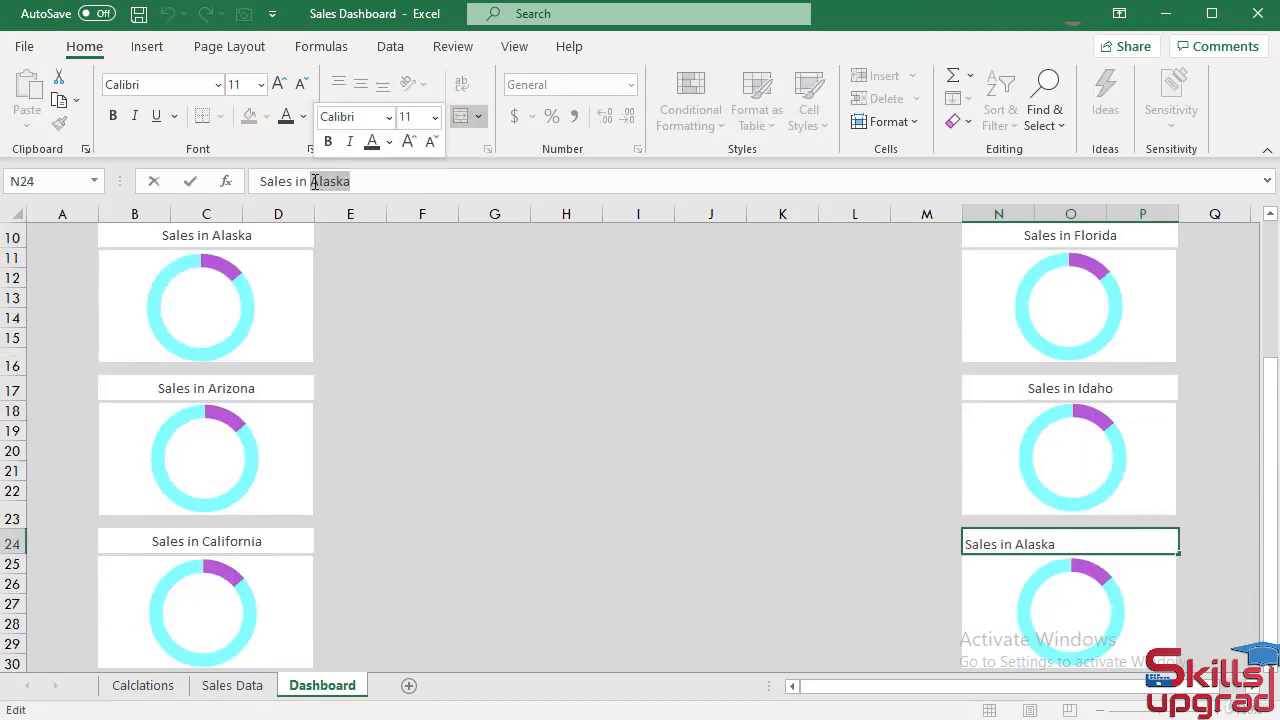
{"action": "type", "text": "Tex"}
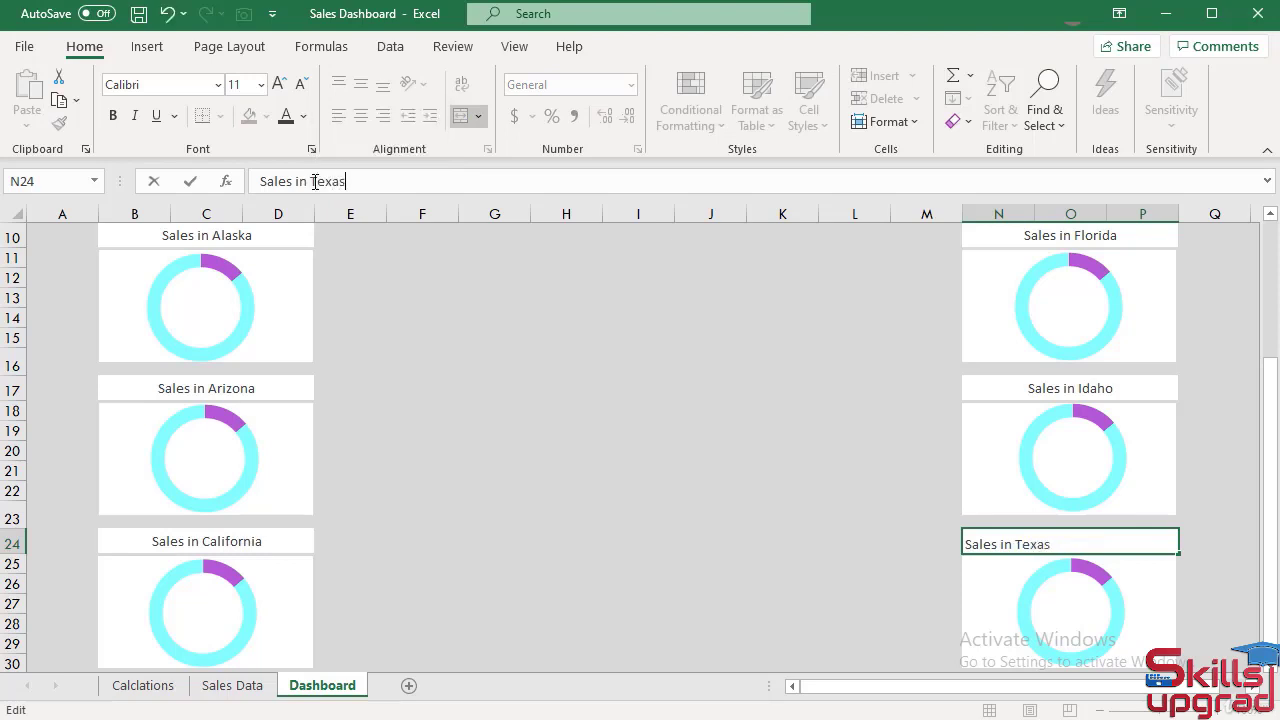
{"action": "key", "text": "Return"}
Step: Set the series values of the doughnut chart in the Sales in Arizona card to N6:O6 on the Calclations sheet
{"action": "scroll", "coordinate": [466, 394], "scroll_direction": "up", "scroll_amount": 2}
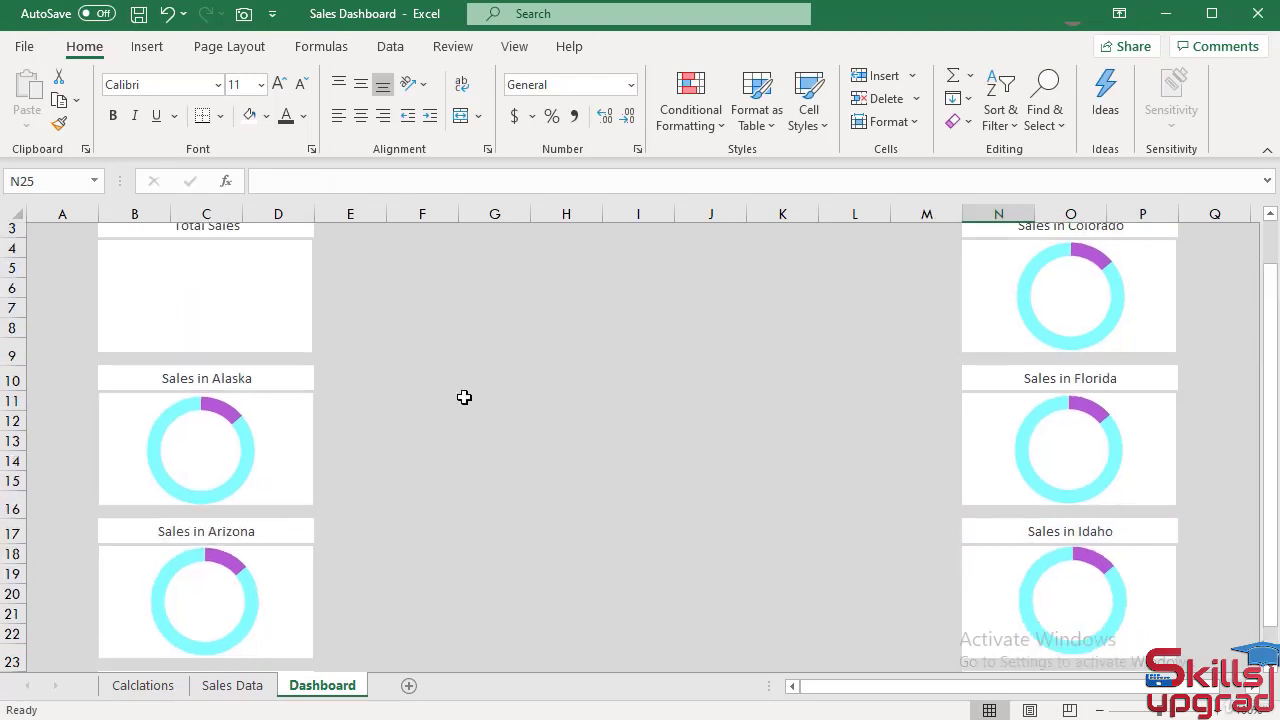
{"action": "scroll", "coordinate": [340, 449], "scroll_direction": "down", "scroll_amount": 2}
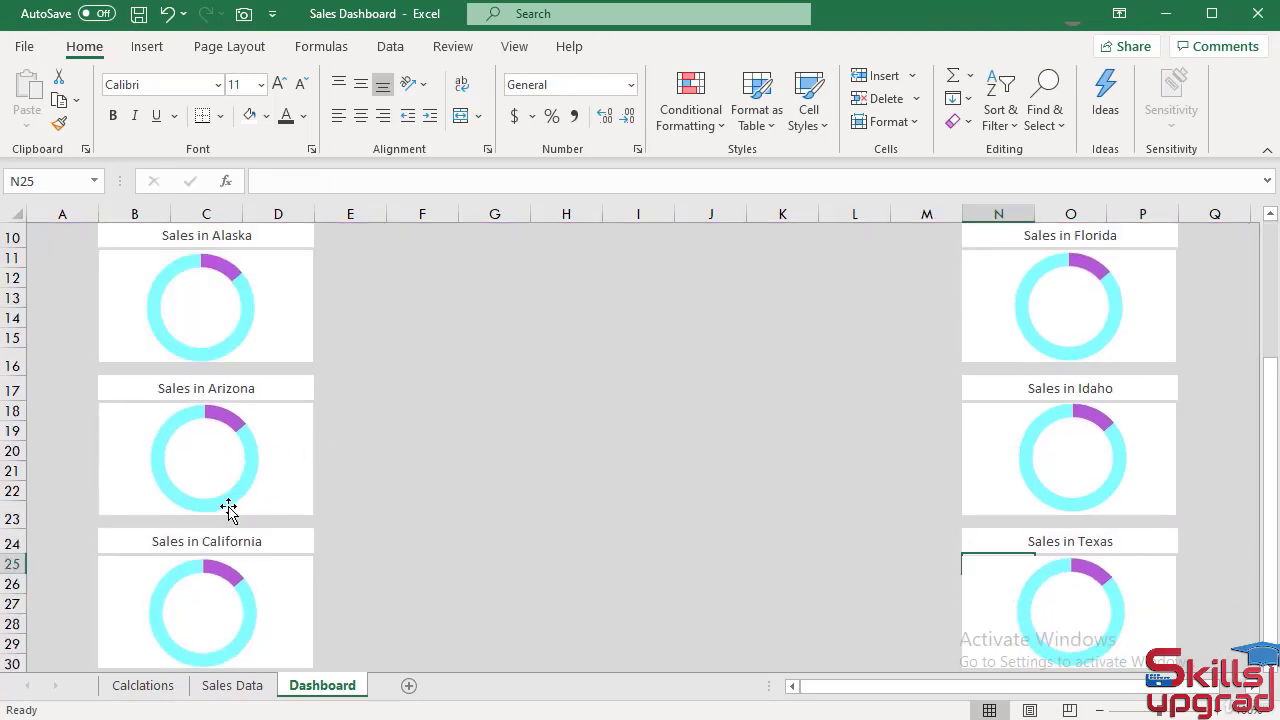
{"action": "left_click", "coordinate": [213, 467]}
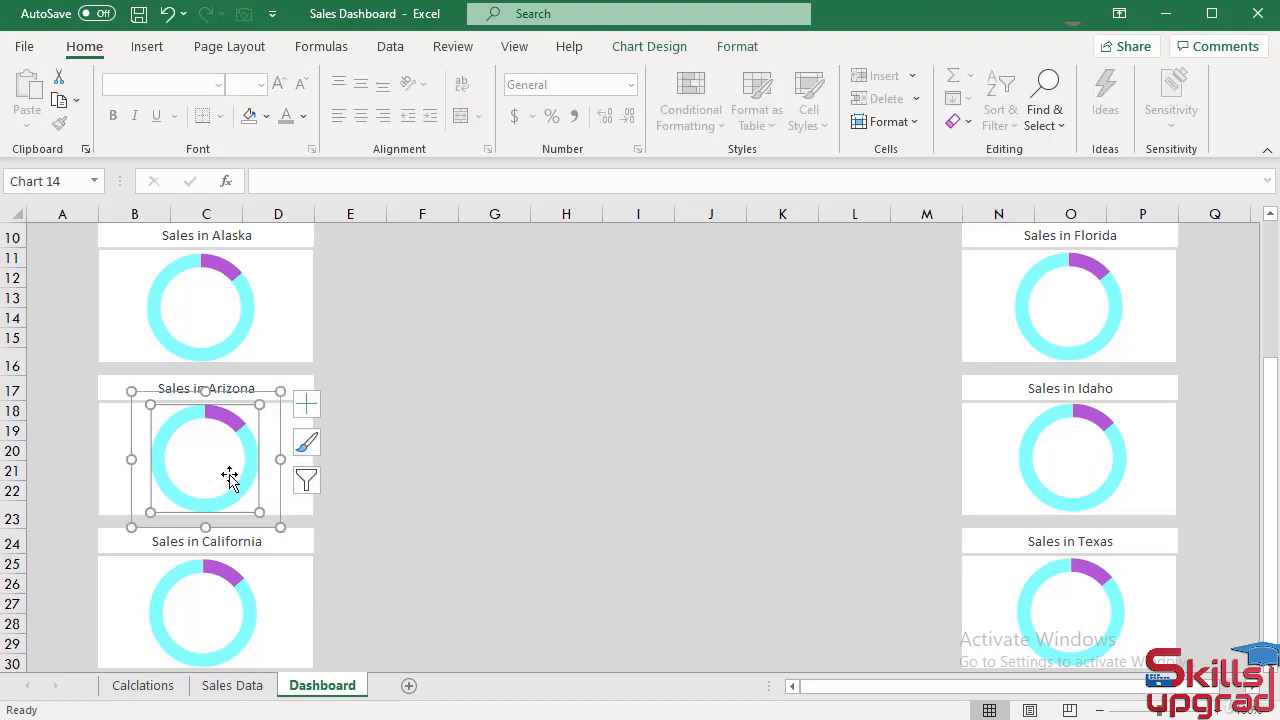
{"action": "right_click", "coordinate": [214, 489]}
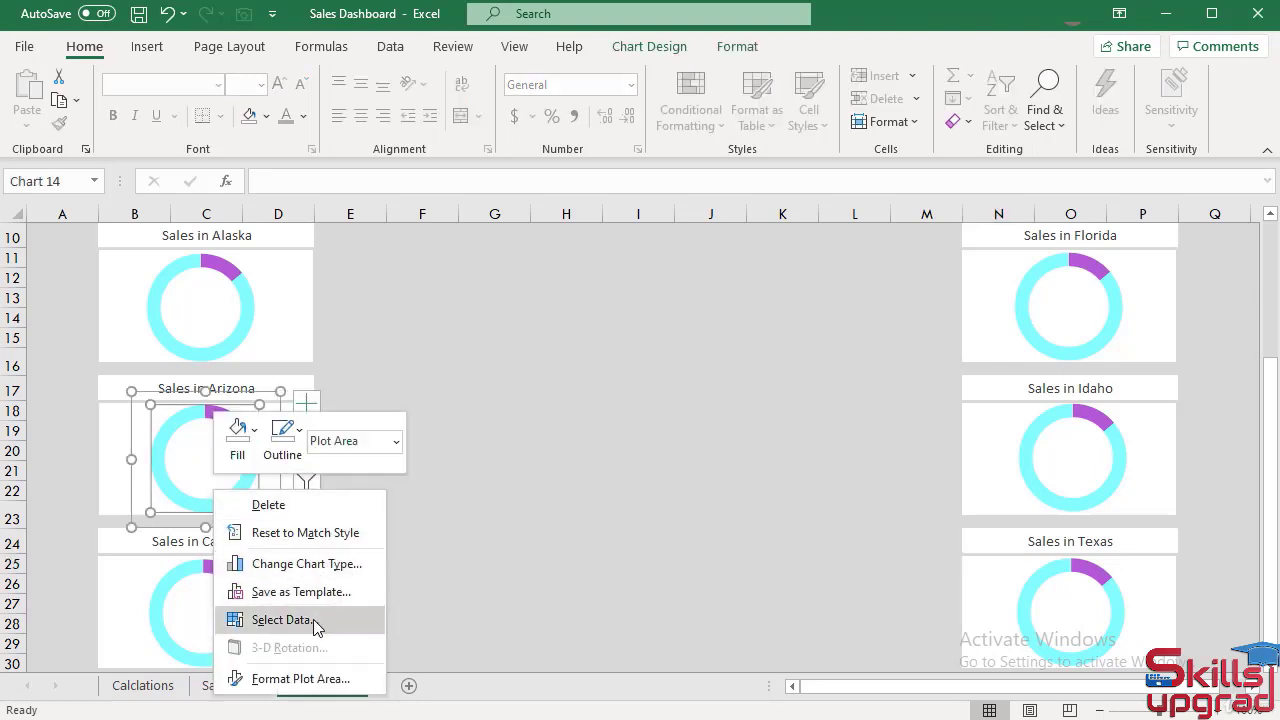
{"action": "left_click", "coordinate": [281, 620]}
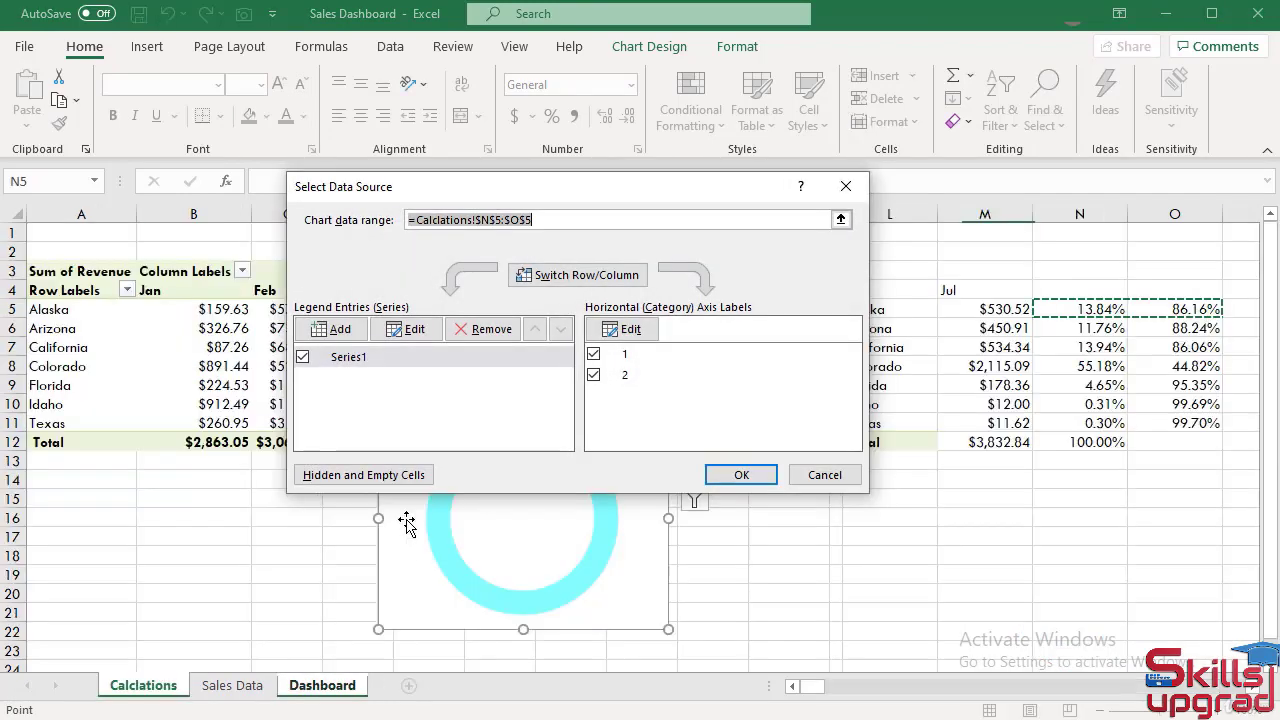
{"action": "left_click", "coordinate": [407, 330]}
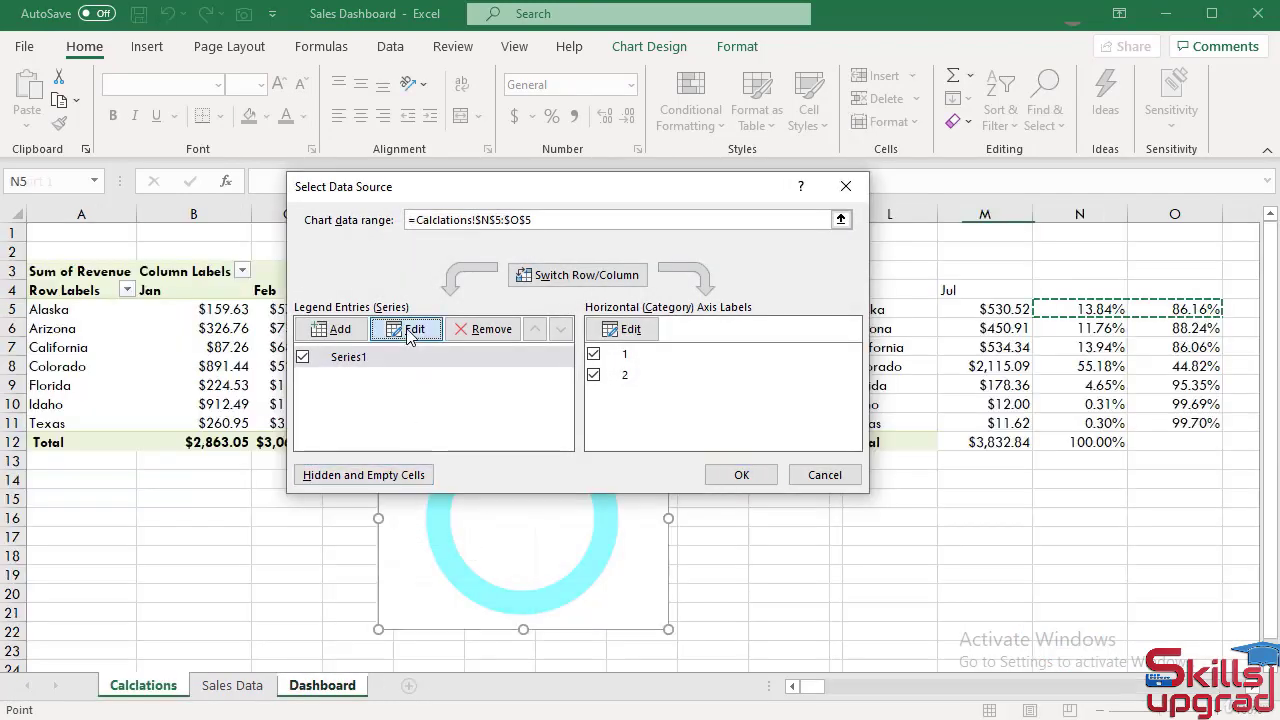
{"action": "left_click", "coordinate": [577, 362]}
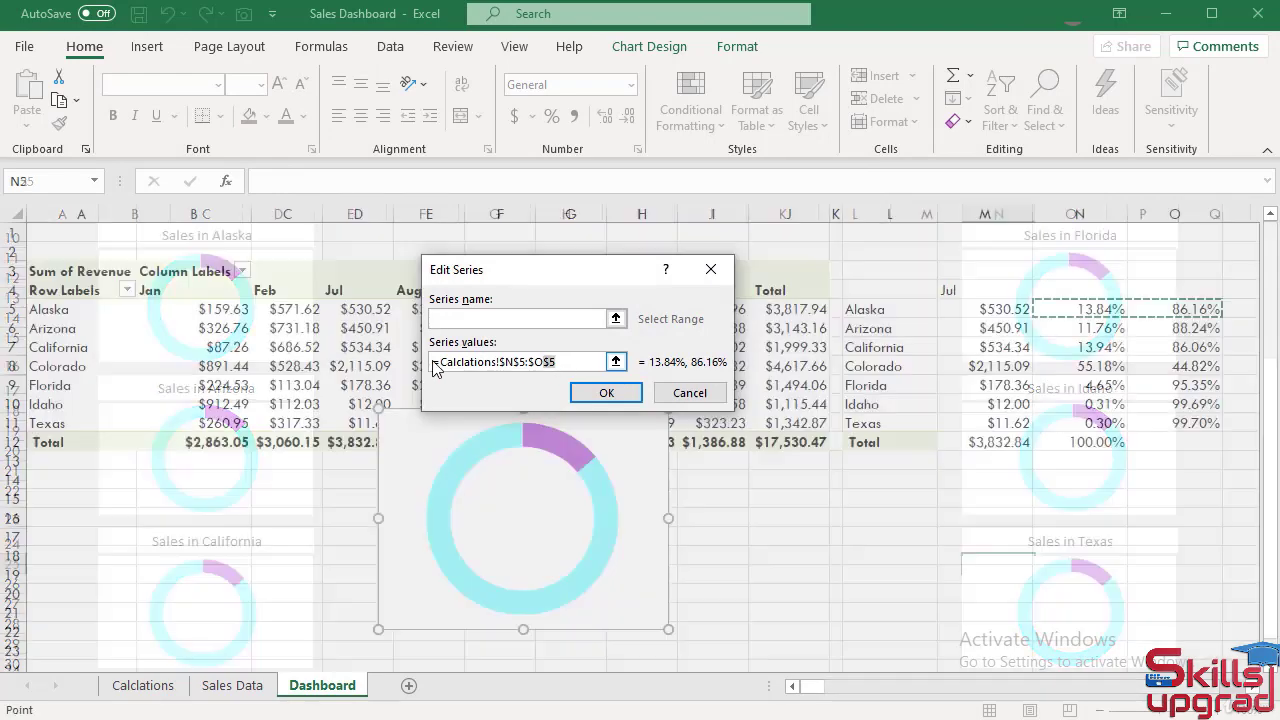
{"action": "key", "text": "BackSpace"}
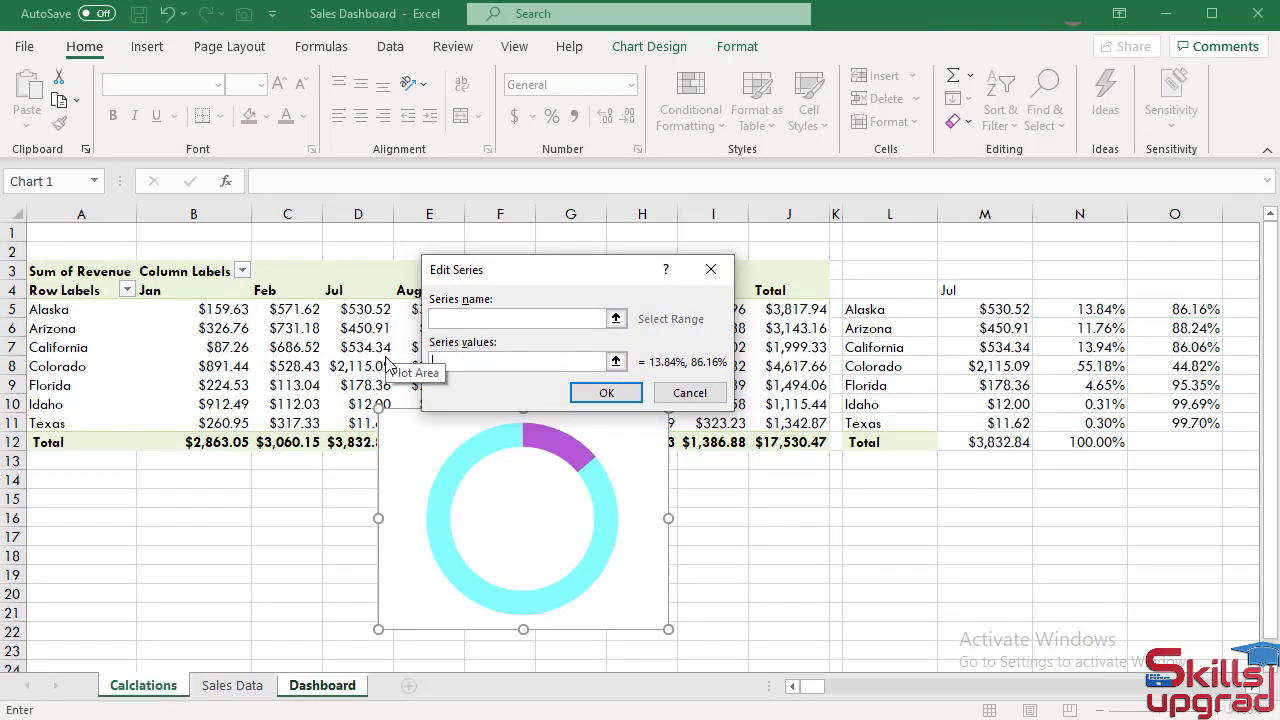
{"action": "mouse_move", "coordinate": [627, 276]}
{"action": "left_mouse_down"}
{"action": "mouse_move", "coordinate": [385, 277]}
{"action": "mouse_move", "coordinate": [616, 276]}
{"action": "left_mouse_up"}
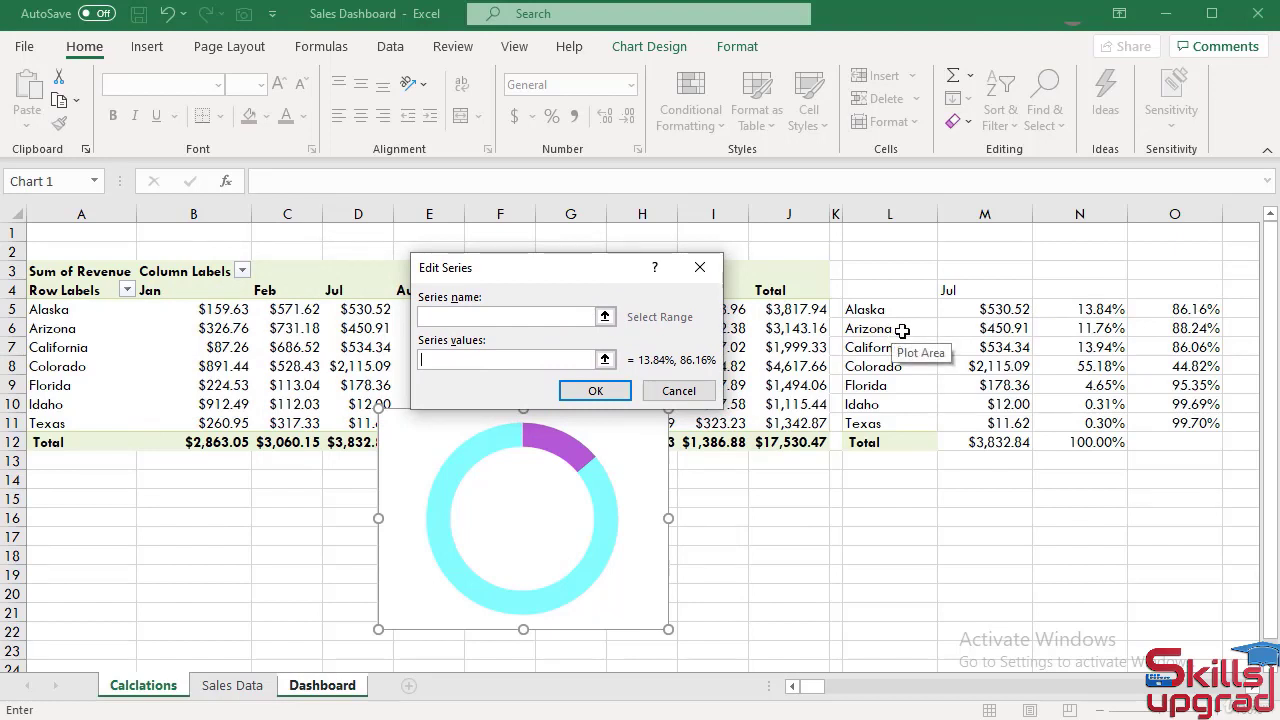
{"action": "left_click_drag", "start_coordinate": [1088, 331], "coordinate": [1180, 330]}
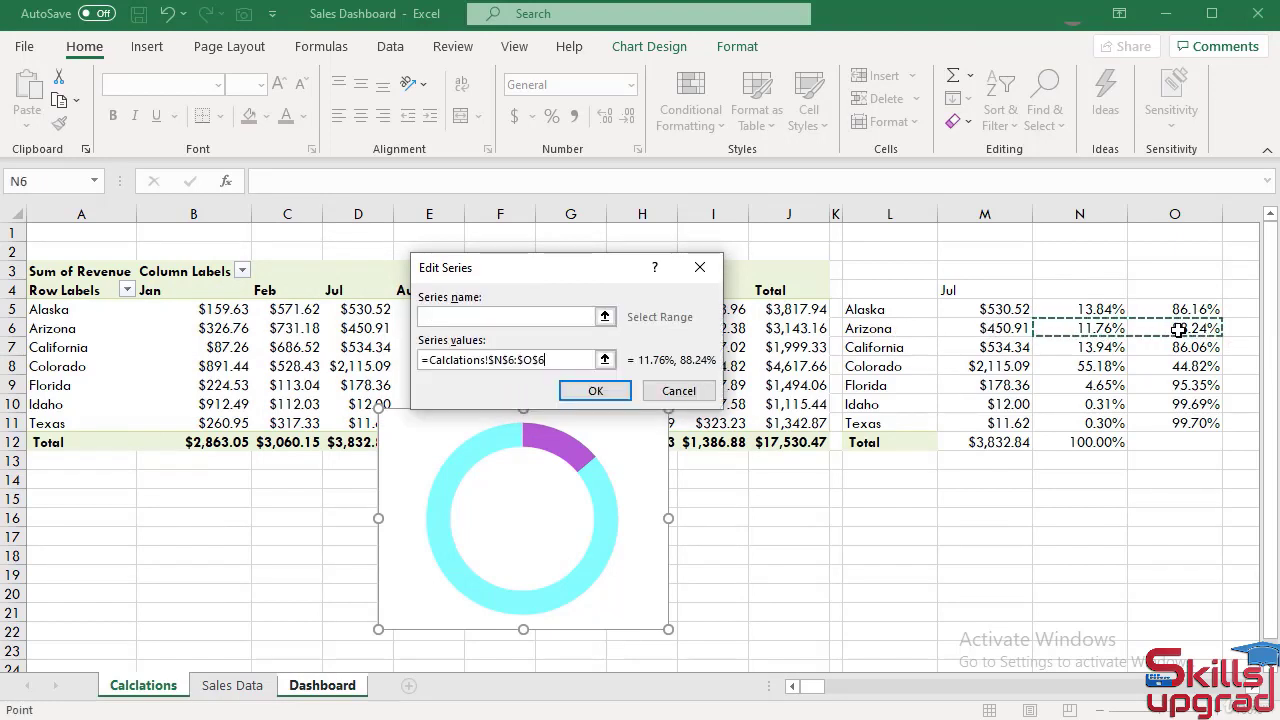
{"action": "left_click", "coordinate": [593, 391]}
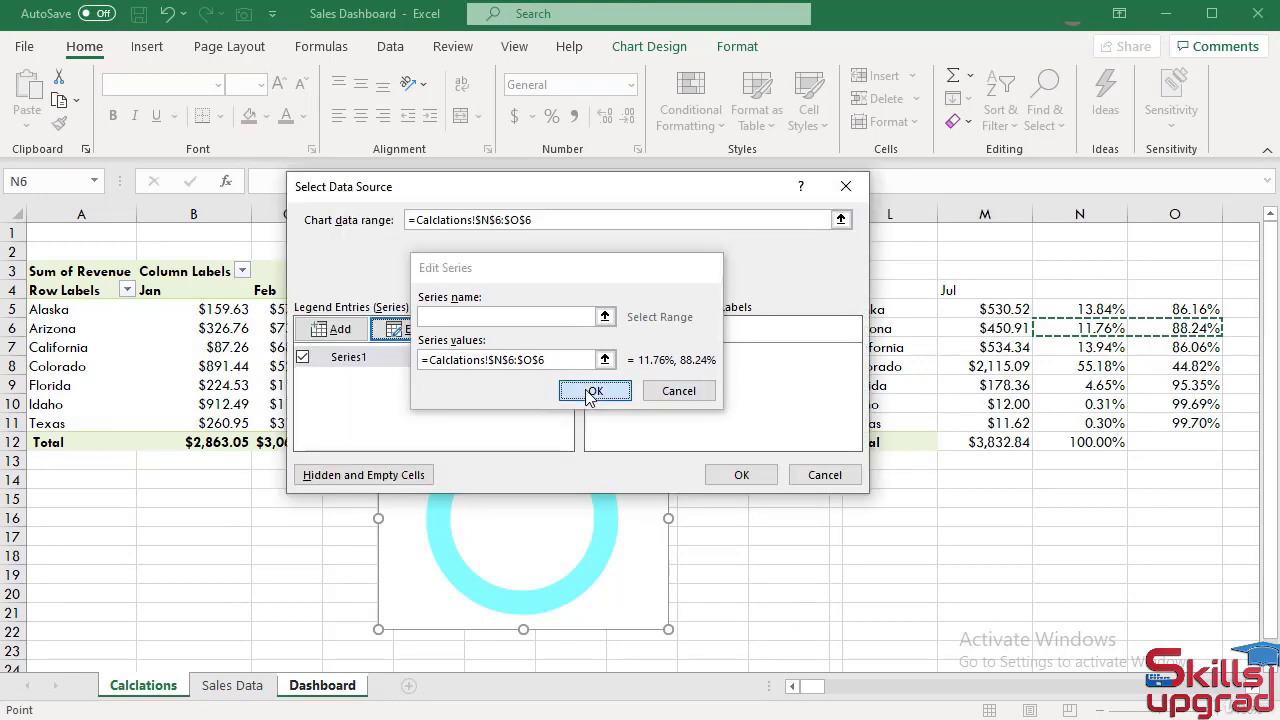
{"action": "left_click", "coordinate": [746, 476]}
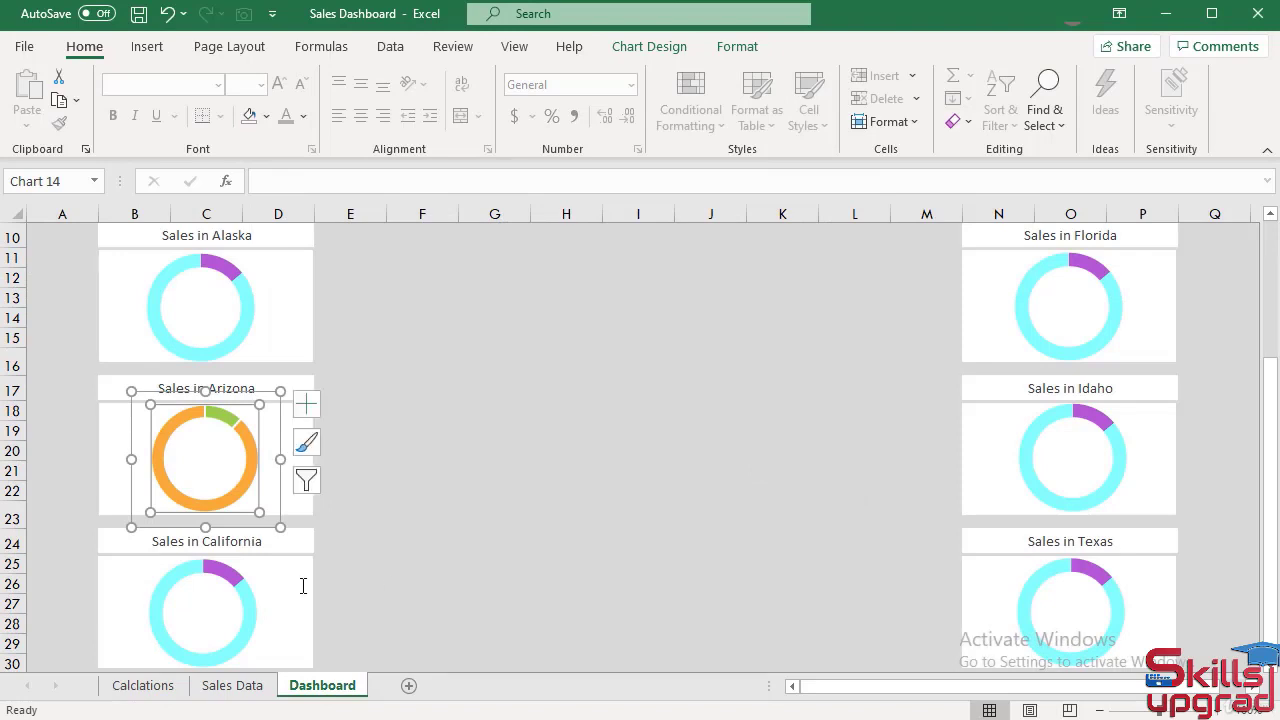
Step: Set the series values of the doughnut chart in the Sales in California card to N7:O7 on the Calclations sheet
{"action": "left_click", "coordinate": [214, 606]}
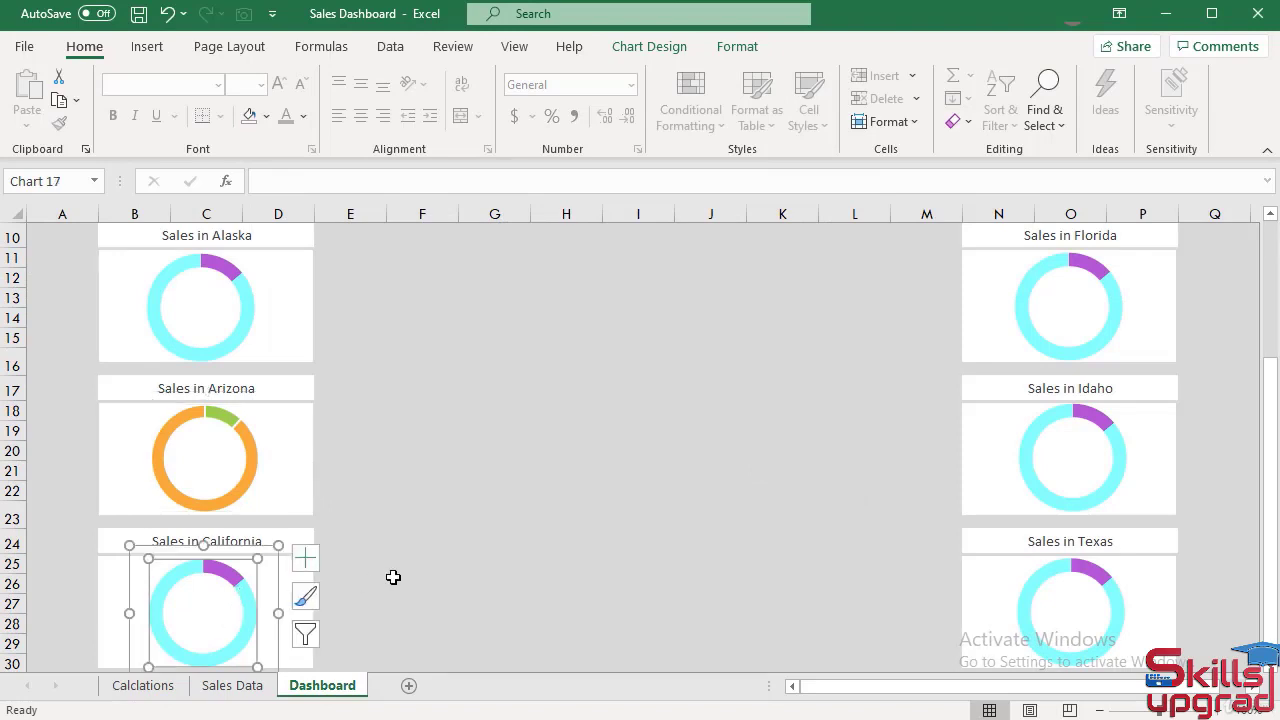
{"action": "scroll", "coordinate": [391, 577], "scroll_direction": "down", "scroll_amount": 2}
{"action": "right_click", "coordinate": [240, 537]}
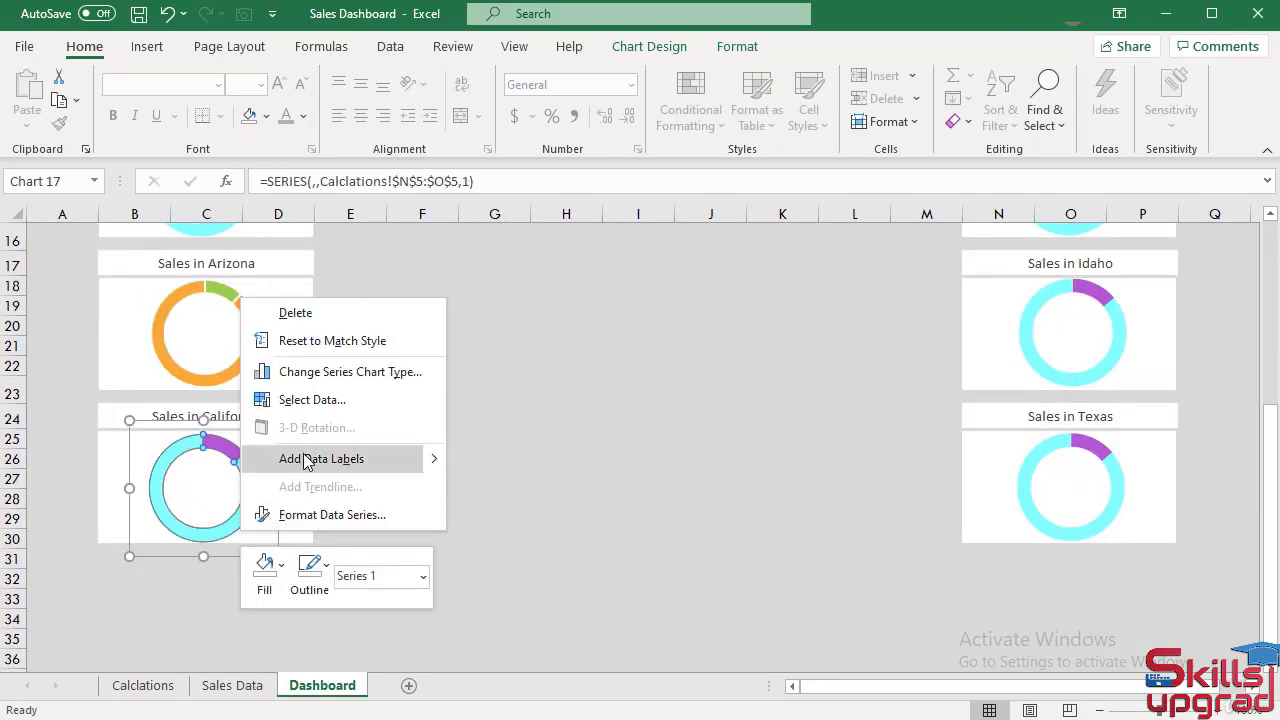
{"action": "left_click", "coordinate": [305, 402]}
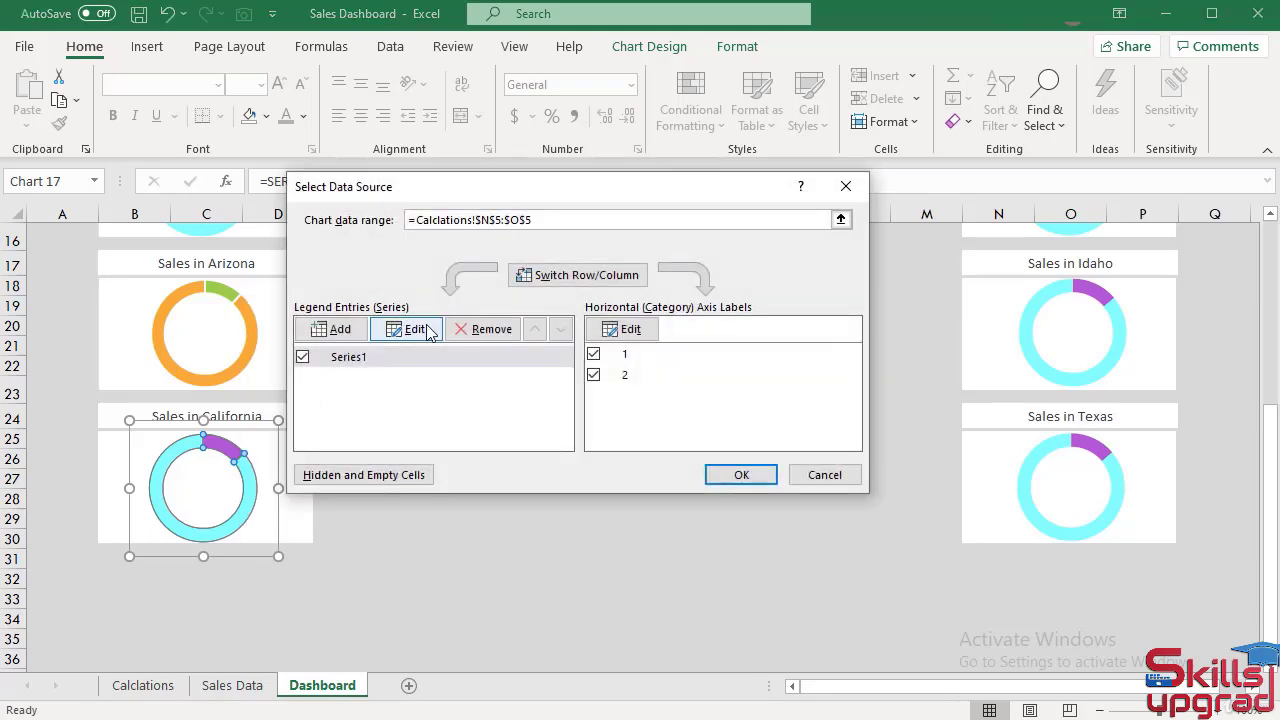
{"action": "left_click", "coordinate": [430, 330]}
{"action": "left_click", "coordinate": [552, 361]}
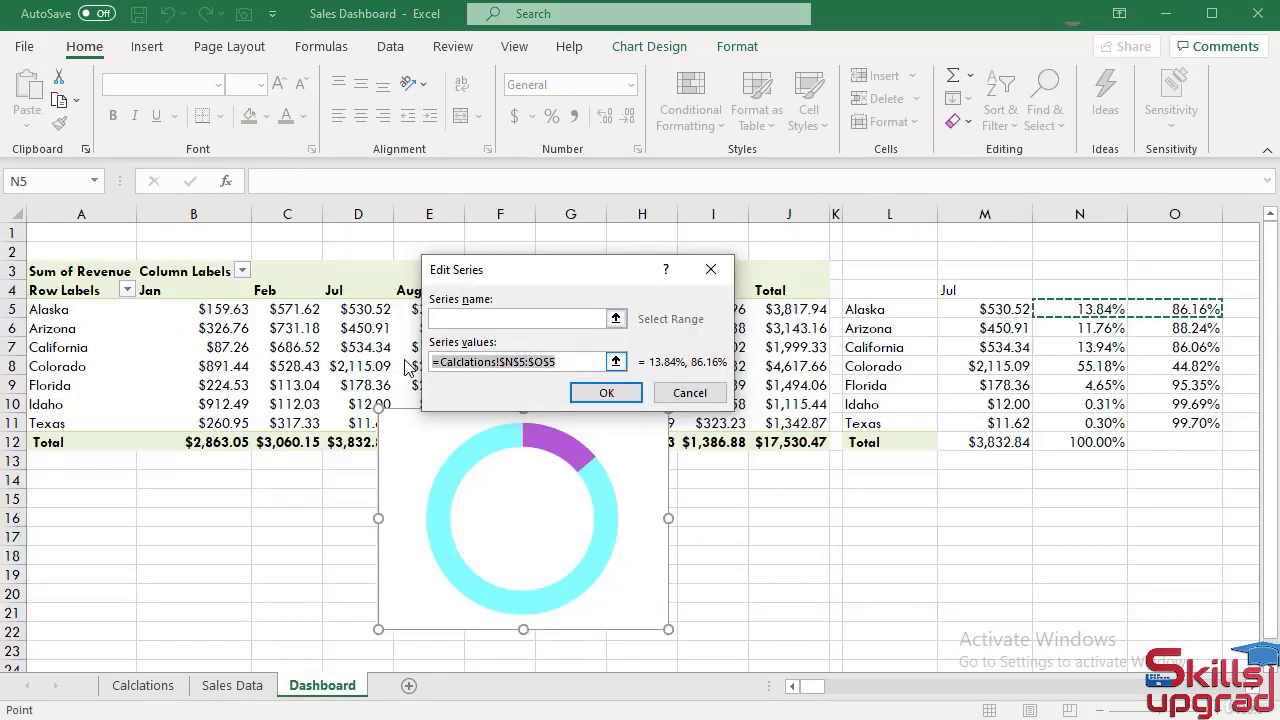
{"action": "key", "text": "BackSpace"}
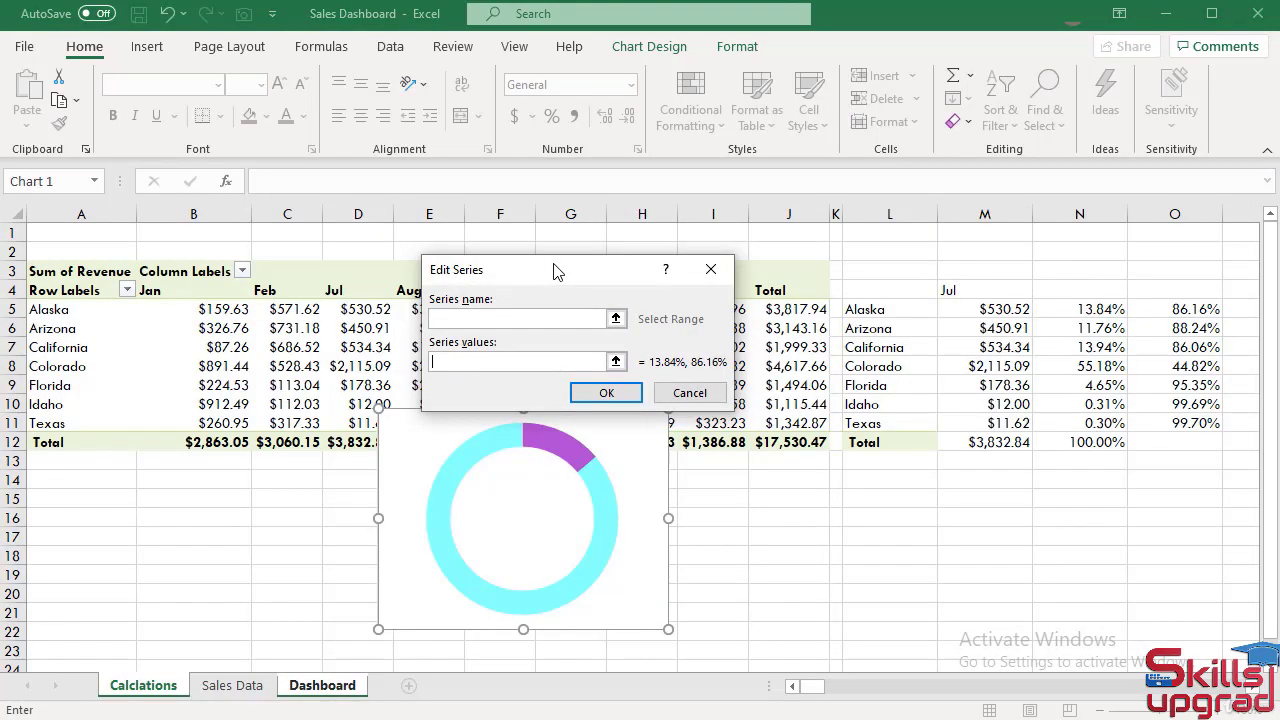
{"action": "left_click_drag", "start_coordinate": [1088, 349], "coordinate": [1215, 352]}
{"action": "left_click", "coordinate": [606, 392]}
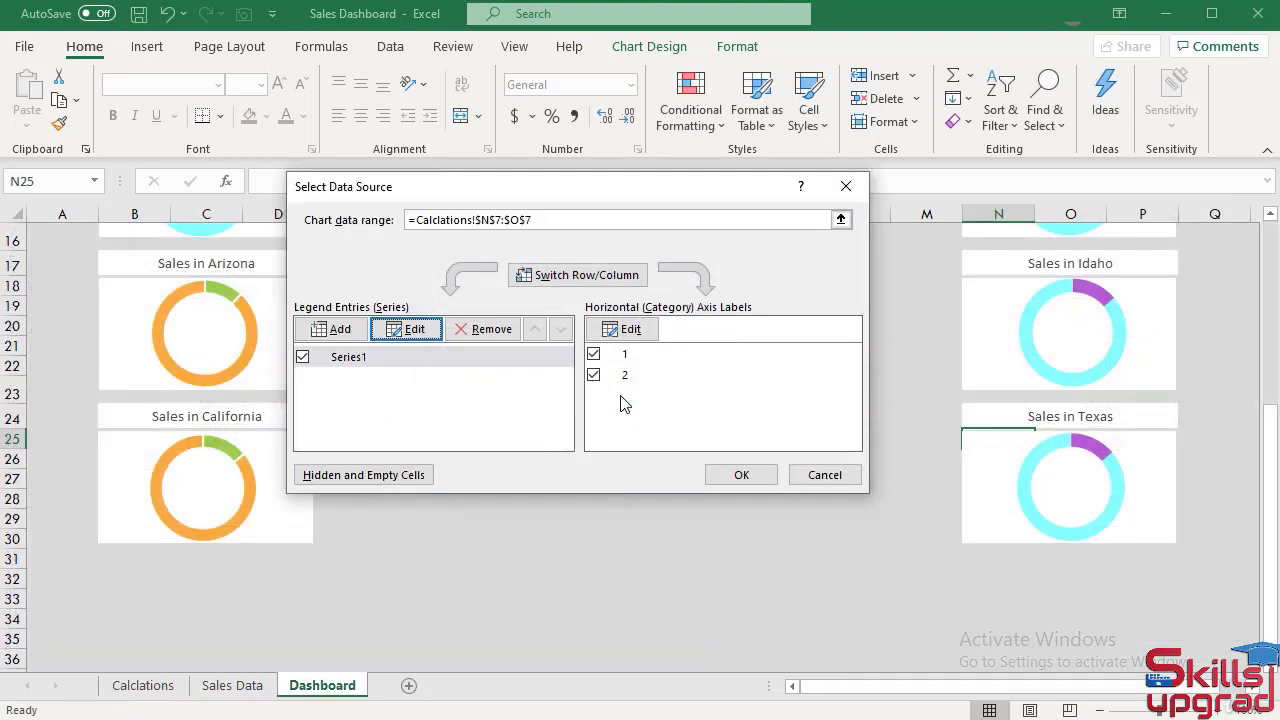
{"action": "left_click", "coordinate": [741, 475]}
Step: Set the series values of the doughnut chart in the Sales in Colorado card to N8:O8 on the Calclations sheet
{"action": "scroll", "coordinate": [766, 577], "scroll_direction": "up", "scroll_amount": 5}
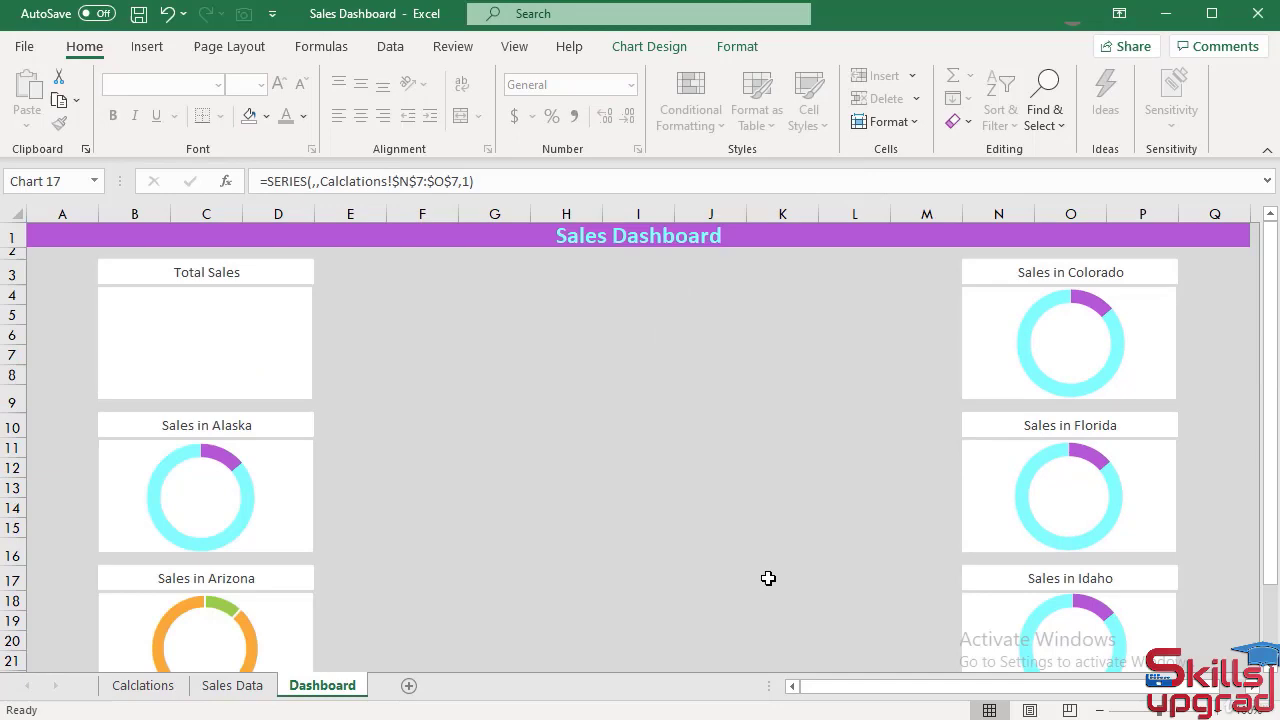
{"action": "left_click", "coordinate": [1064, 368]}
{"action": "right_click", "coordinate": [1064, 368]}
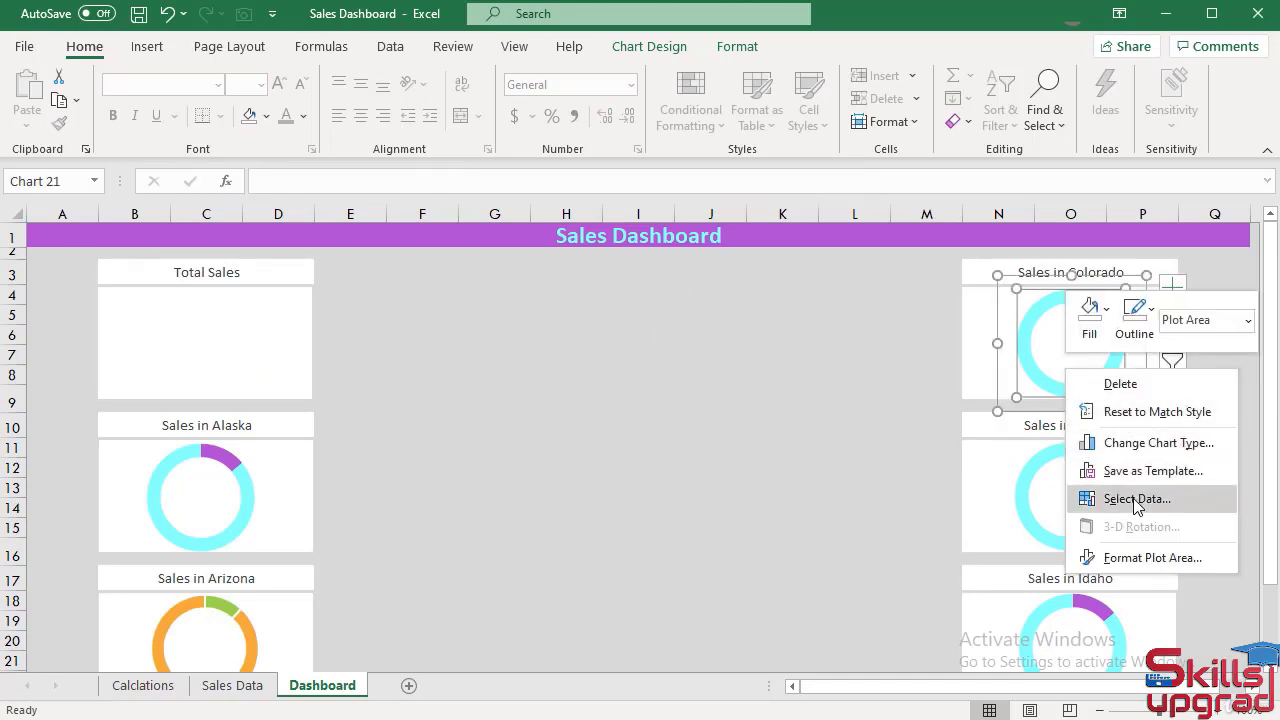
{"action": "left_click", "coordinate": [1136, 505]}
{"action": "left_click", "coordinate": [410, 332]}
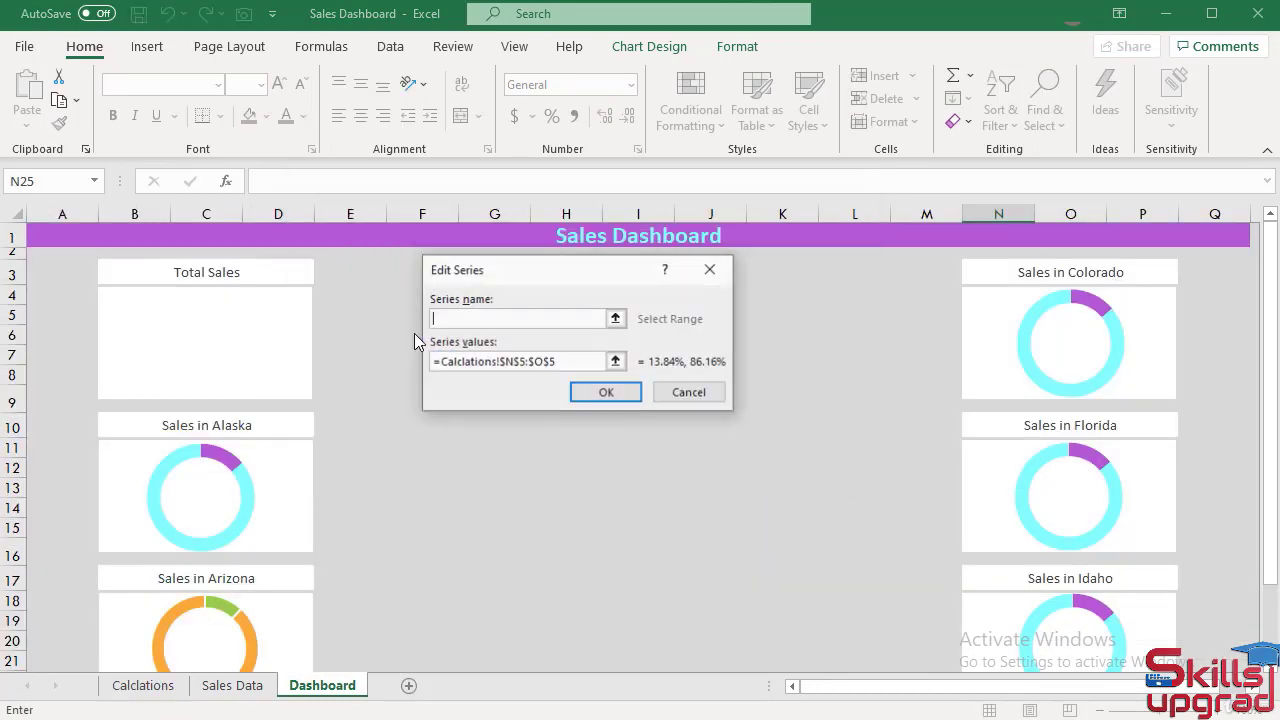
{"action": "left_click", "coordinate": [569, 363]}
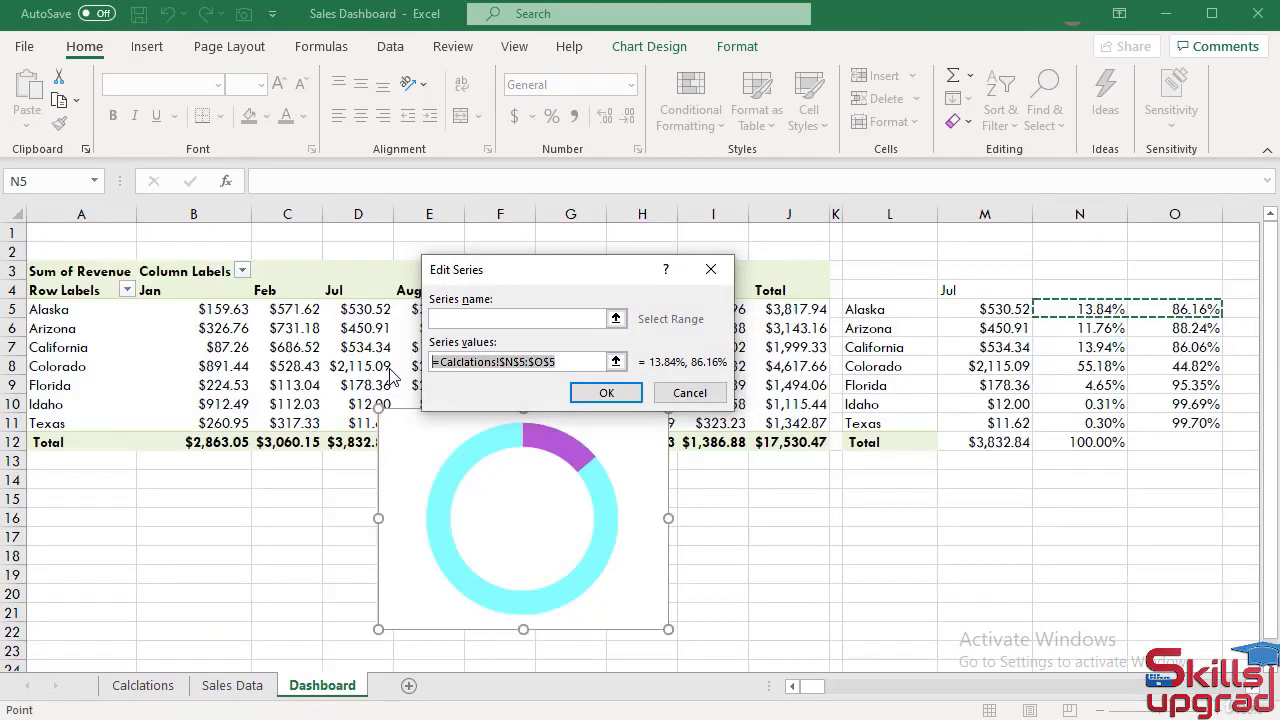
{"action": "key", "text": "BackSpace"}
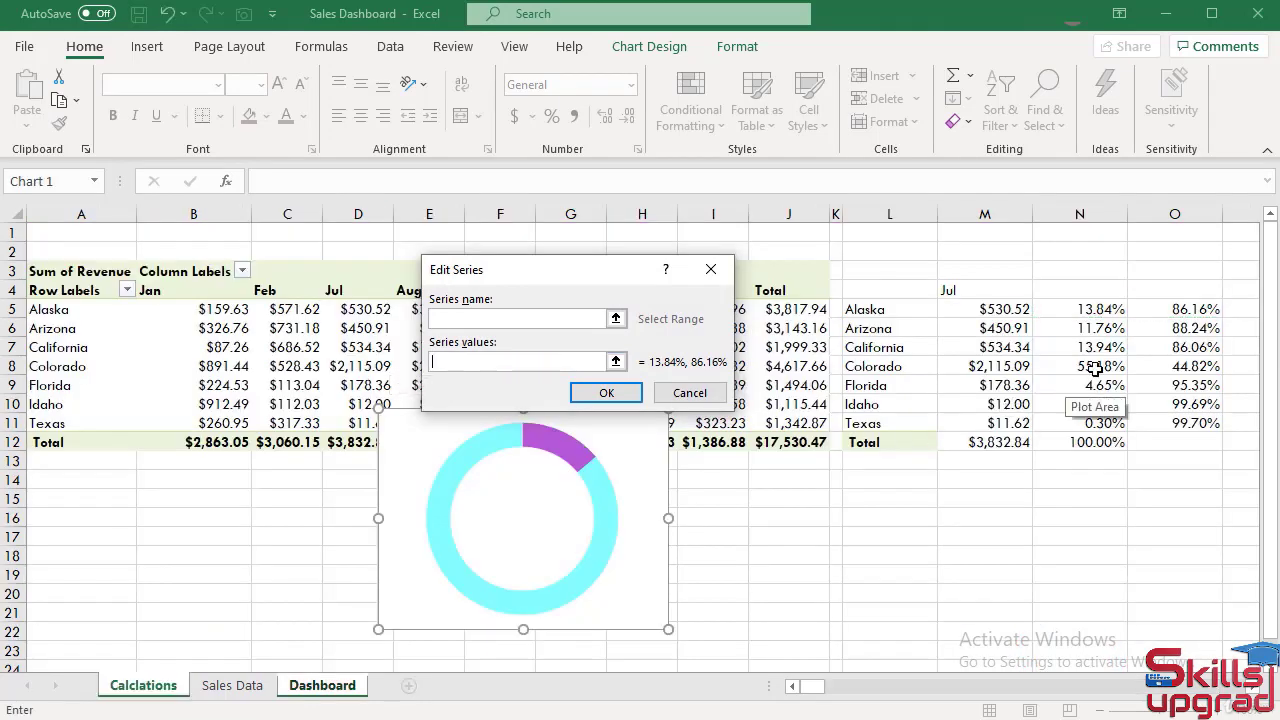
{"action": "left_click_drag", "start_coordinate": [1095, 368], "coordinate": [1181, 368]}
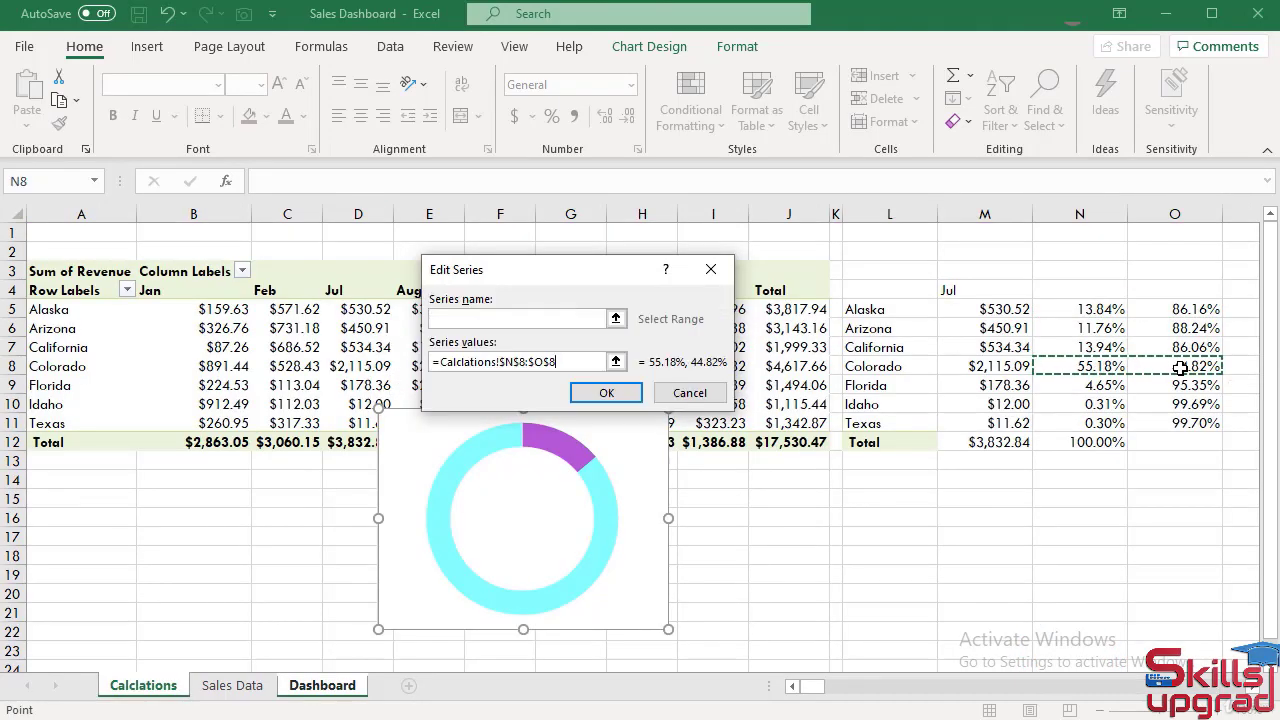
{"action": "left_click", "coordinate": [606, 392]}
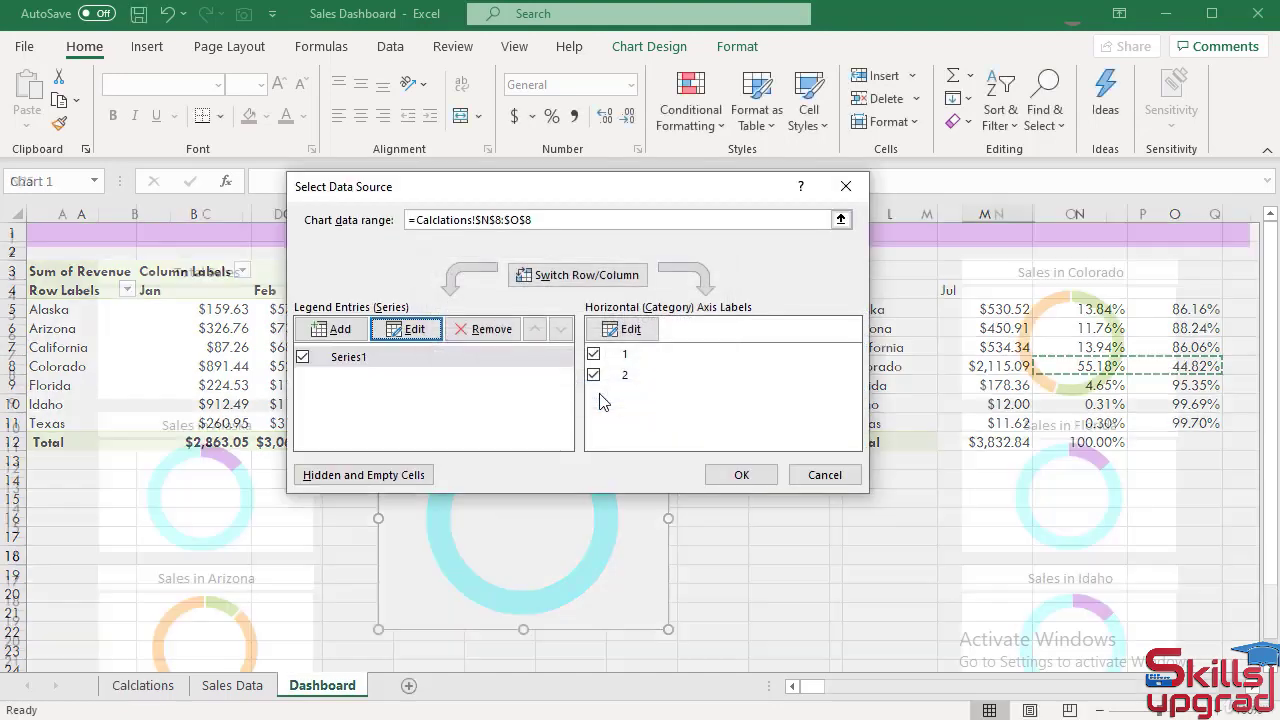
{"action": "left_click", "coordinate": [741, 474]}
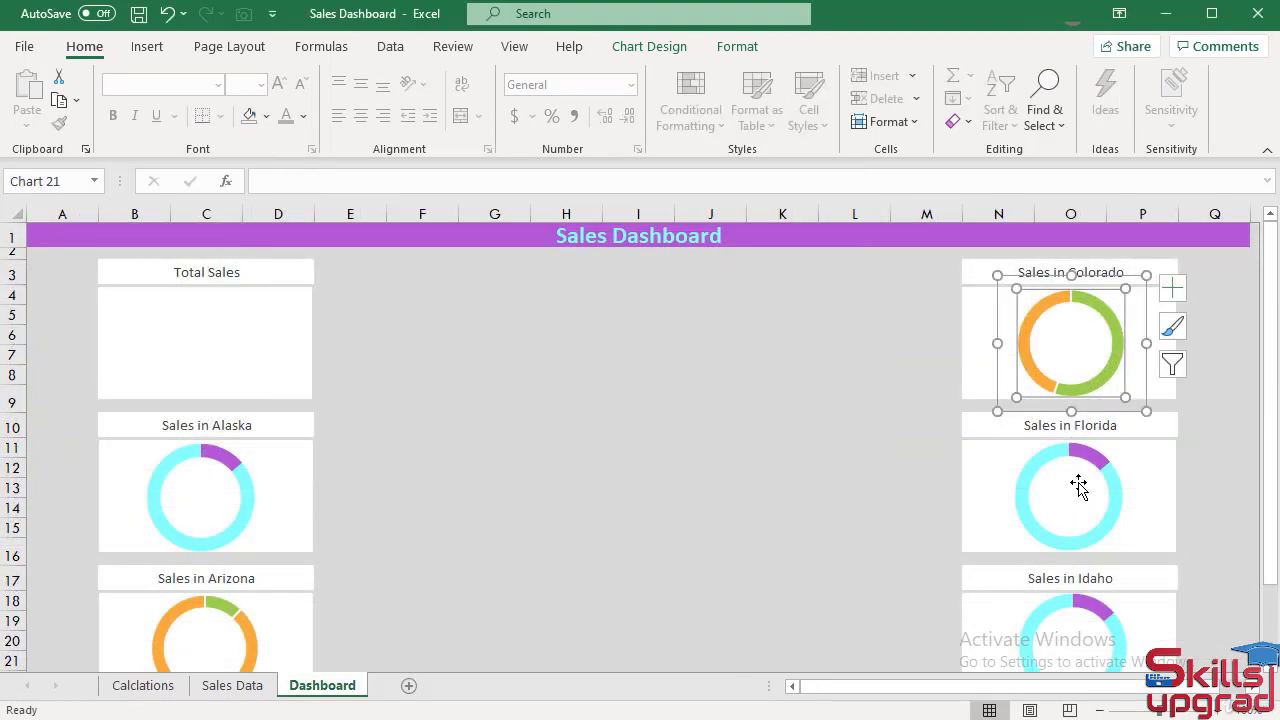
Step: Set the series values of the doughnut chart in the Sales in Florida card to N9:O9 on the Calclations sheet
{"action": "left_click", "coordinate": [1066, 518]}
{"action": "right_click", "coordinate": [1073, 528]}
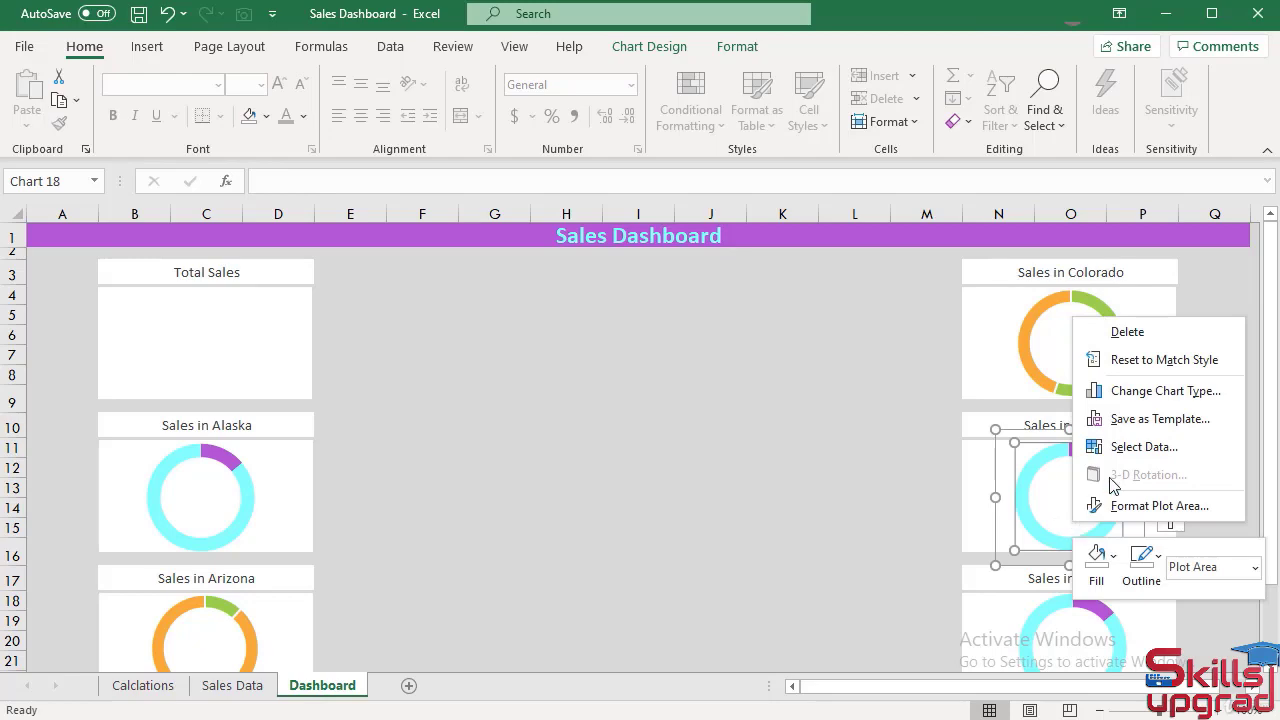
{"action": "left_click", "coordinate": [1130, 447]}
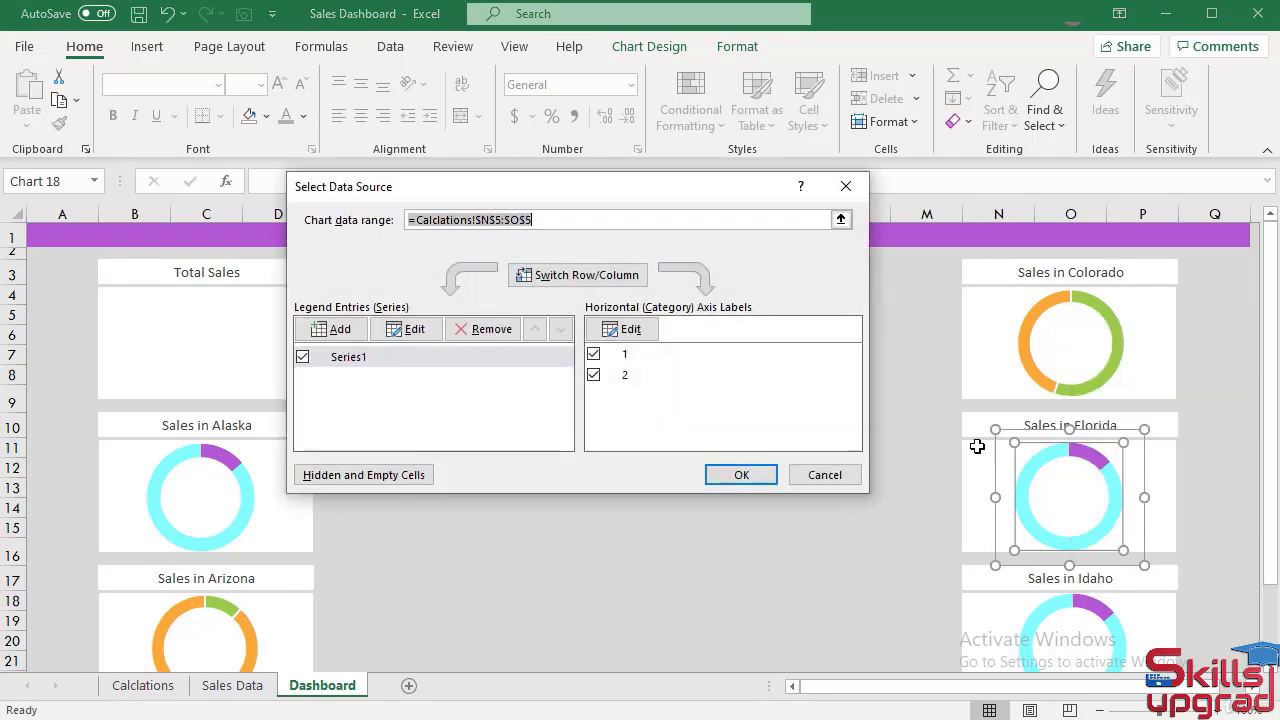
{"action": "left_click", "coordinate": [412, 333]}
{"action": "left_click_drag", "start_coordinate": [561, 361], "coordinate": [384, 360]}
{"action": "key", "text": "BackSpace"}
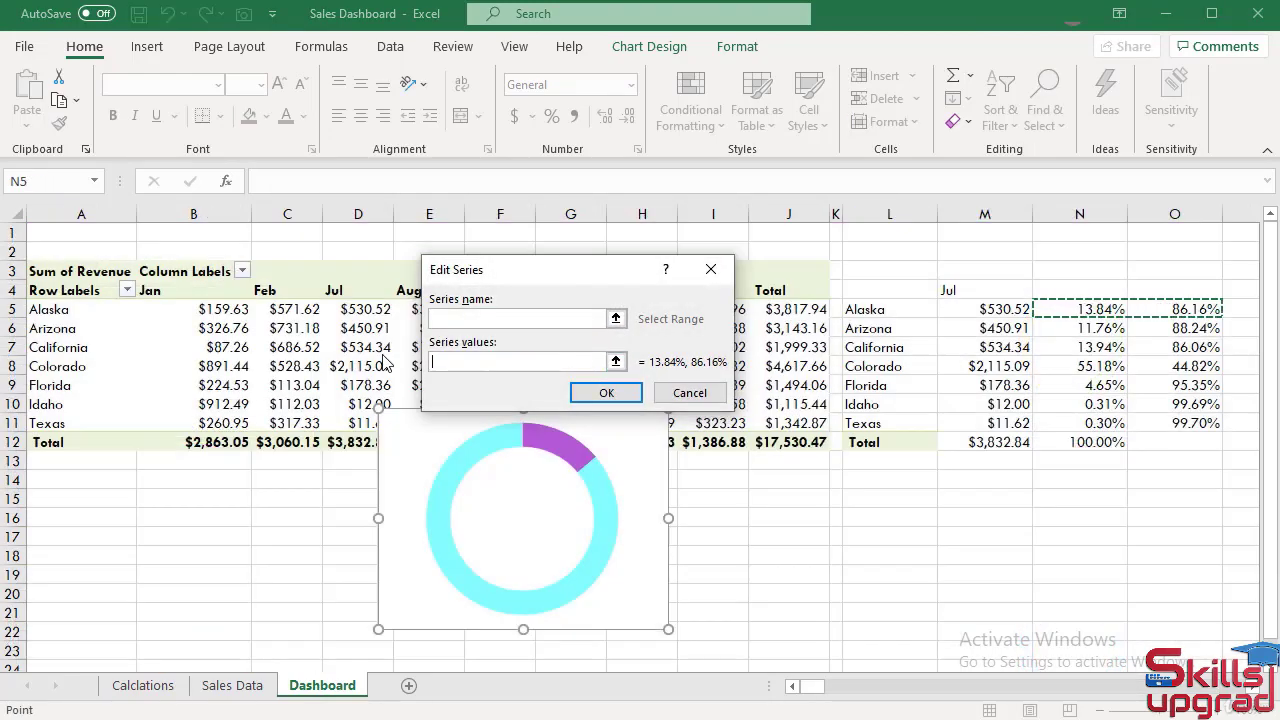
{"action": "left_click", "coordinate": [143, 685]}
{"action": "left_click_drag", "start_coordinate": [1088, 367], "coordinate": [1172, 364]}
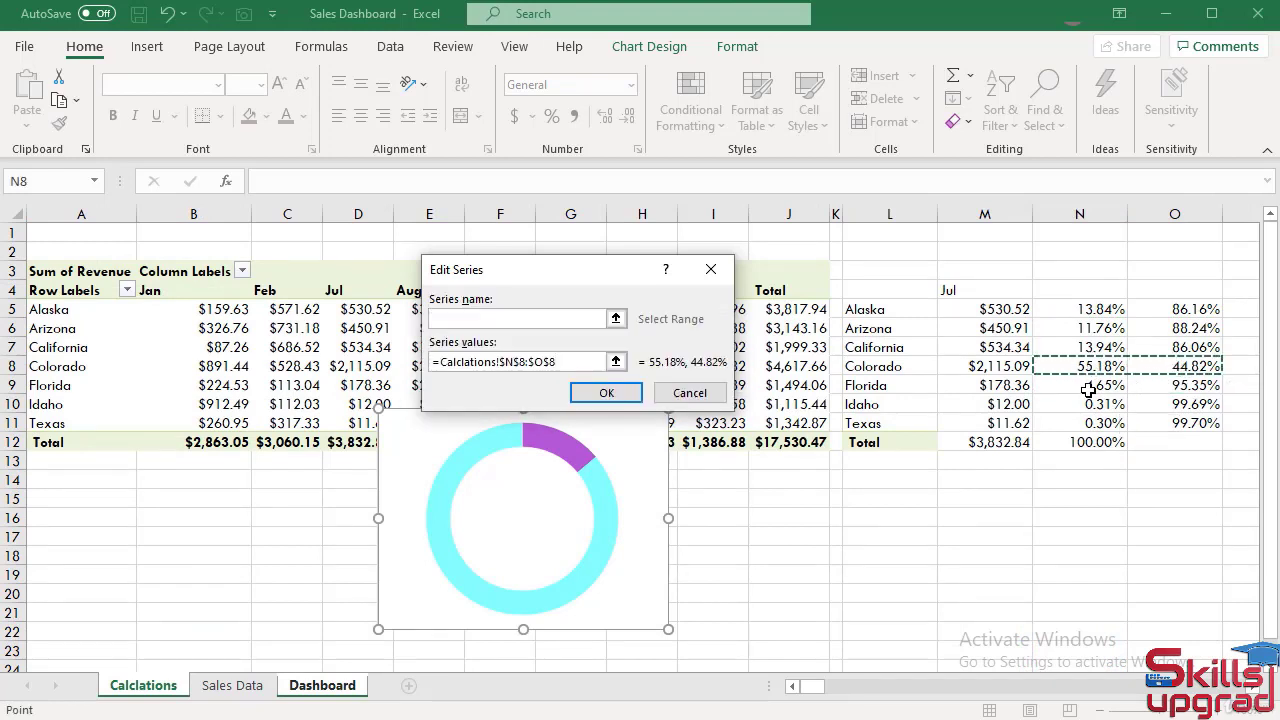
{"action": "left_click_drag", "start_coordinate": [1088, 390], "coordinate": [1185, 384]}
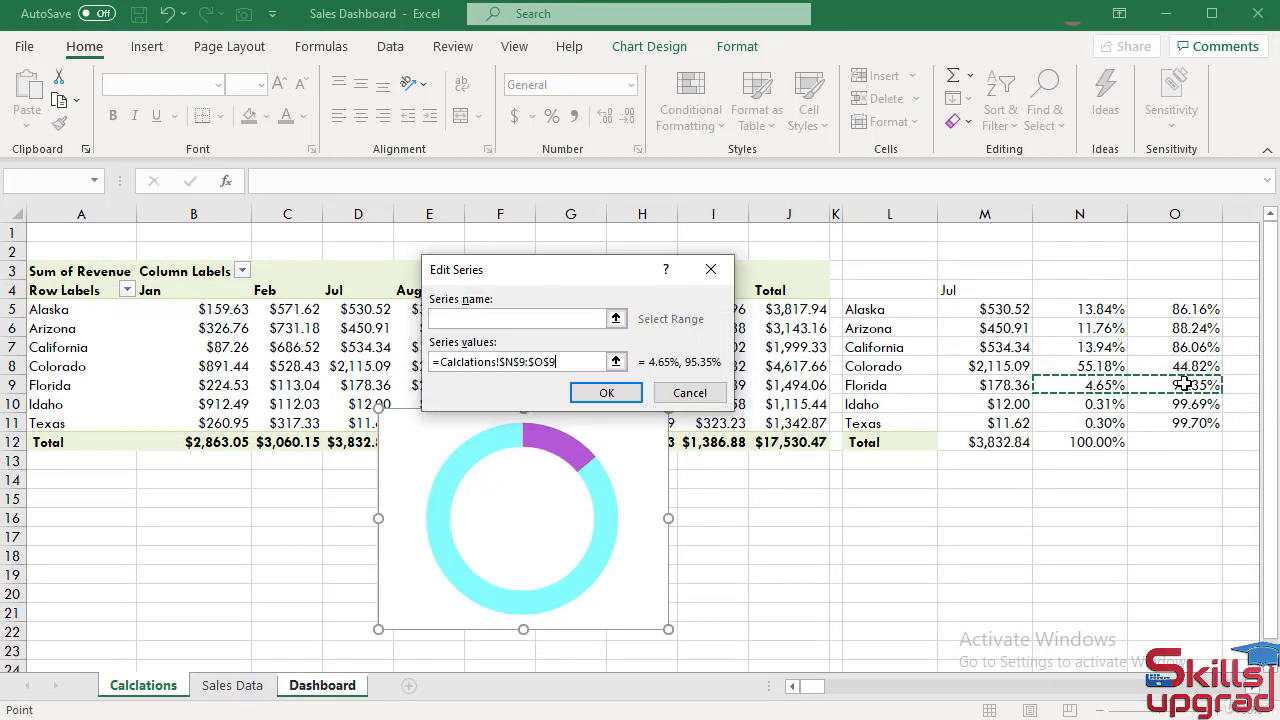
{"action": "left_click", "coordinate": [598, 395]}
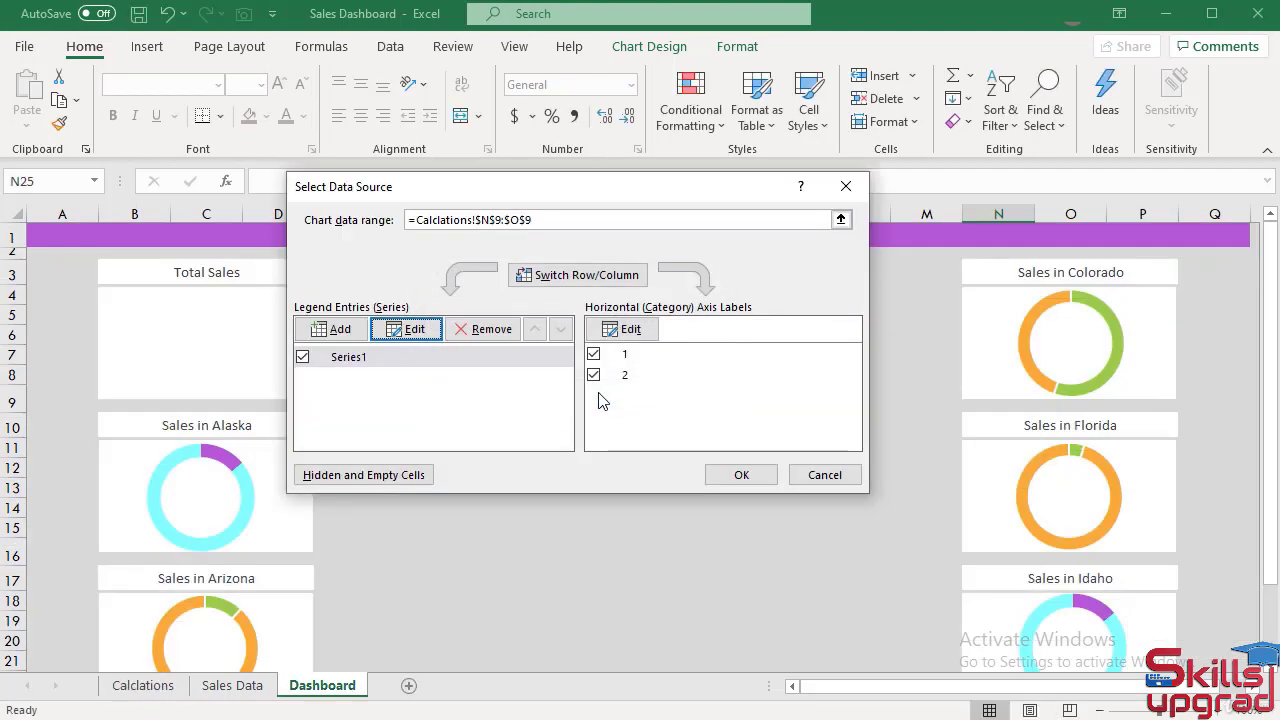
{"action": "left_click", "coordinate": [757, 477]}
Step: Set the series values of the doughnut chart in the Sales in Idaho card to N10:O10 on the Calclations sheet
{"action": "scroll", "coordinate": [1185, 636], "scroll_direction": "down", "scroll_amount": 3}
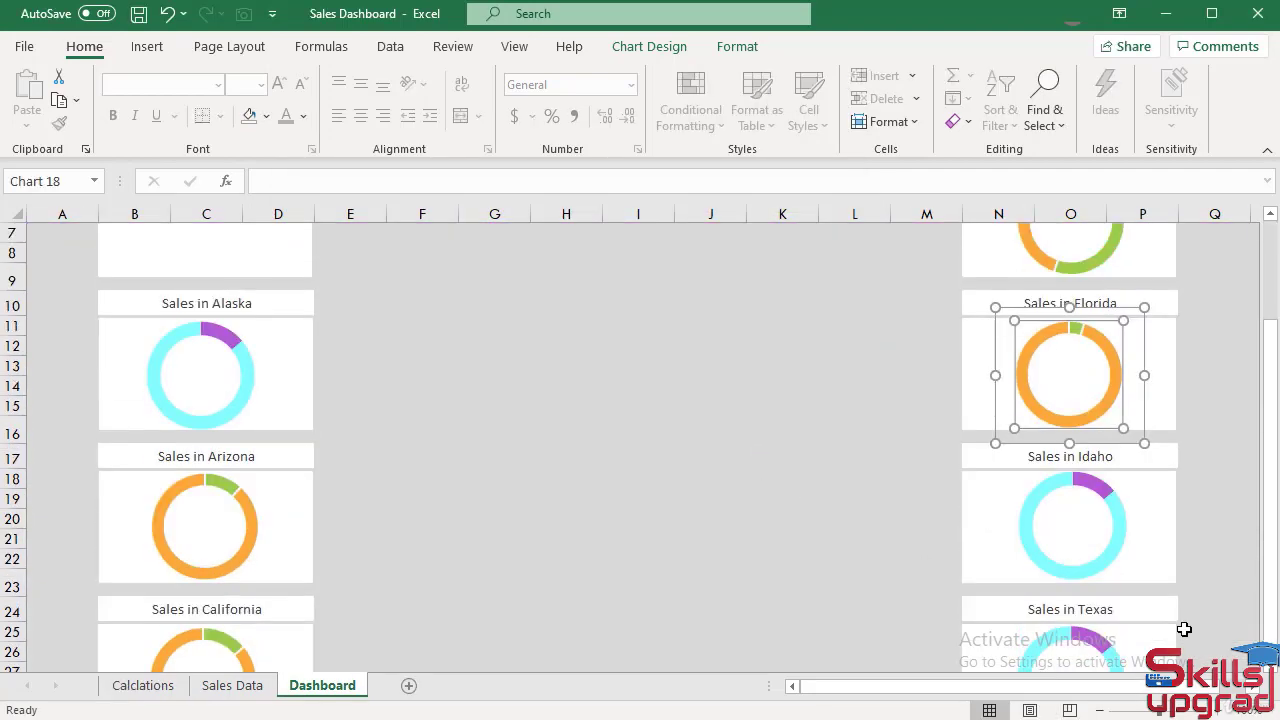
{"action": "right_click", "coordinate": [1066, 490]}
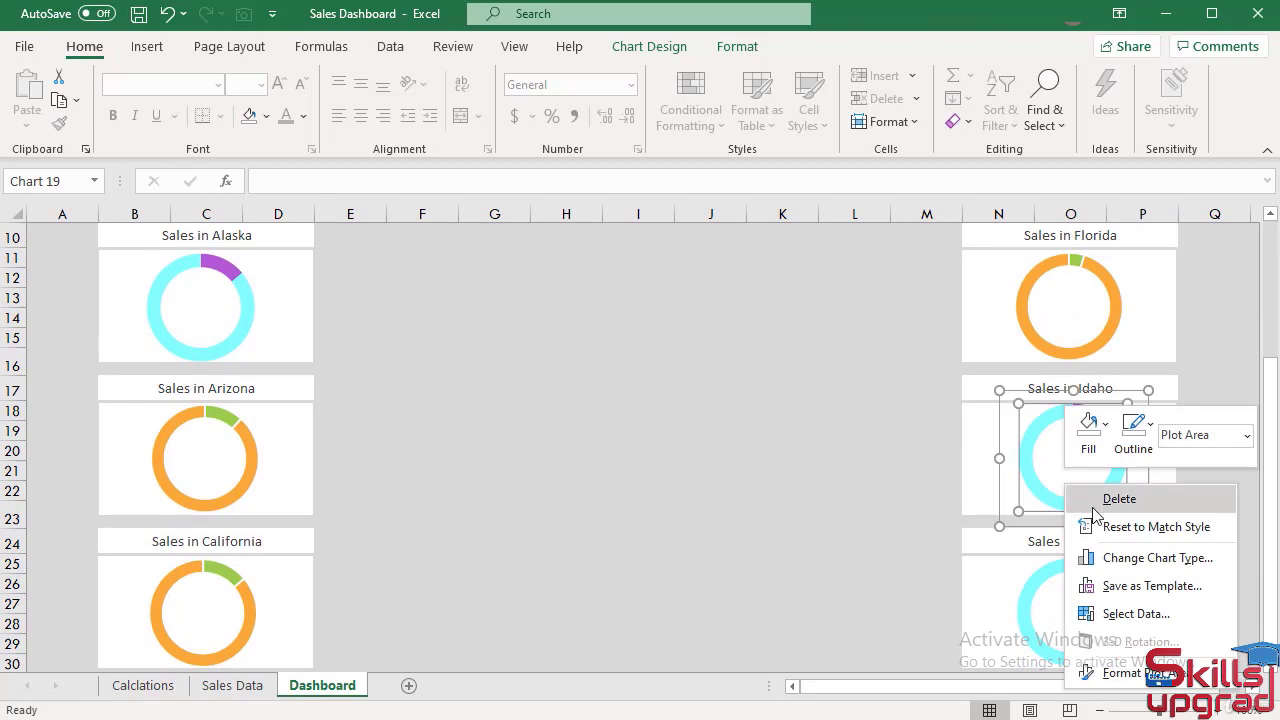
{"action": "left_click", "coordinate": [1136, 613]}
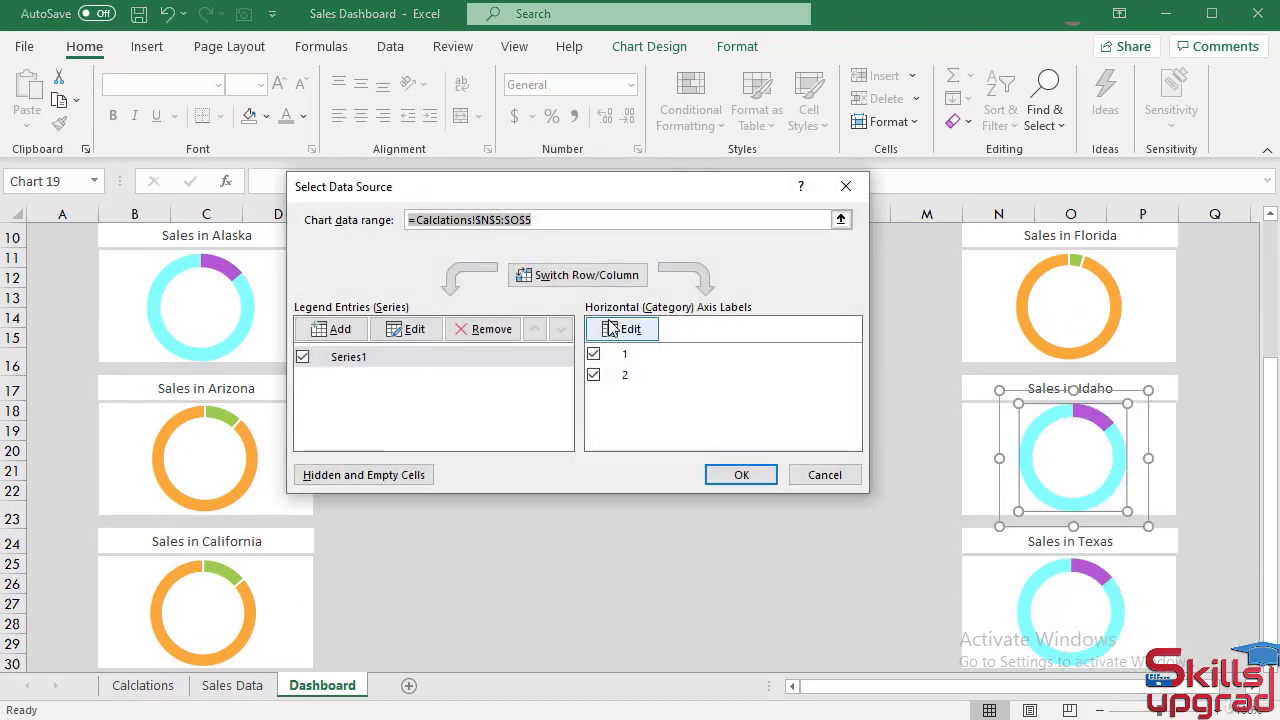
{"action": "left_click", "coordinate": [405, 329]}
{"action": "left_click_drag", "start_coordinate": [571, 360], "coordinate": [408, 357]}
{"action": "key", "text": "BackSpace"}
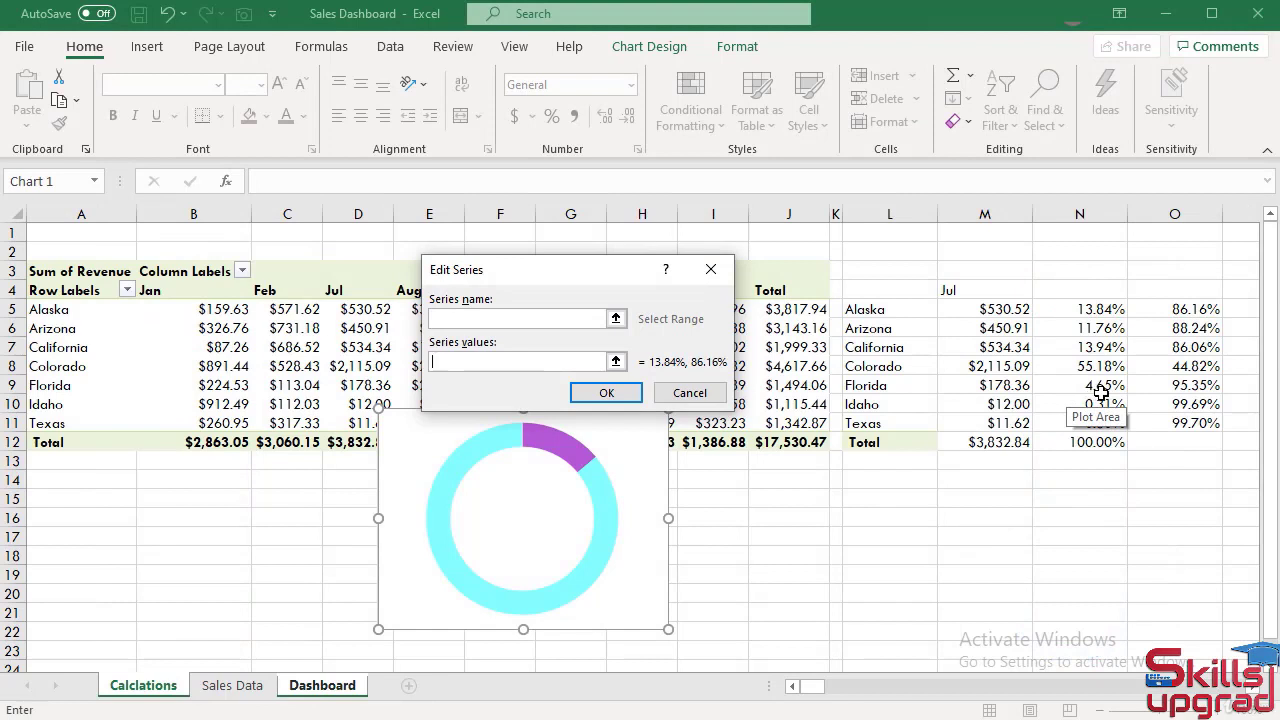
{"action": "left_click_drag", "start_coordinate": [1104, 405], "coordinate": [1172, 408]}
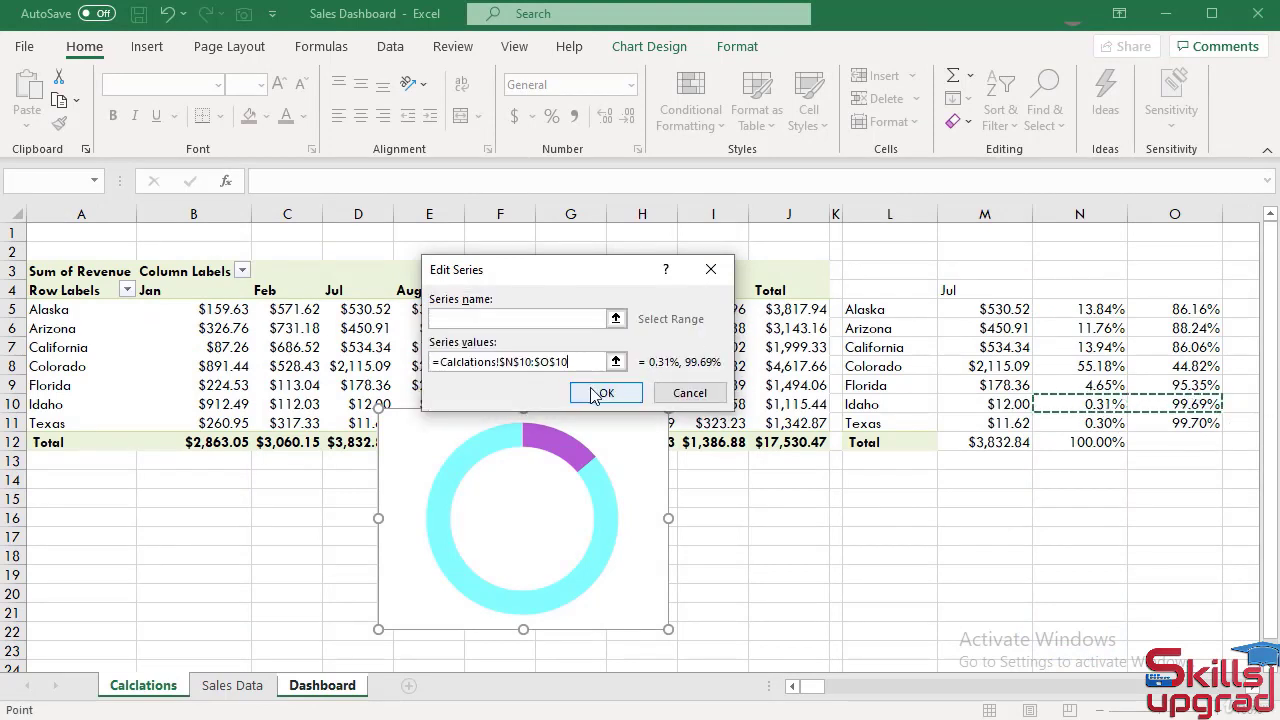
{"action": "left_click", "coordinate": [603, 393]}
{"action": "left_click", "coordinate": [741, 475]}
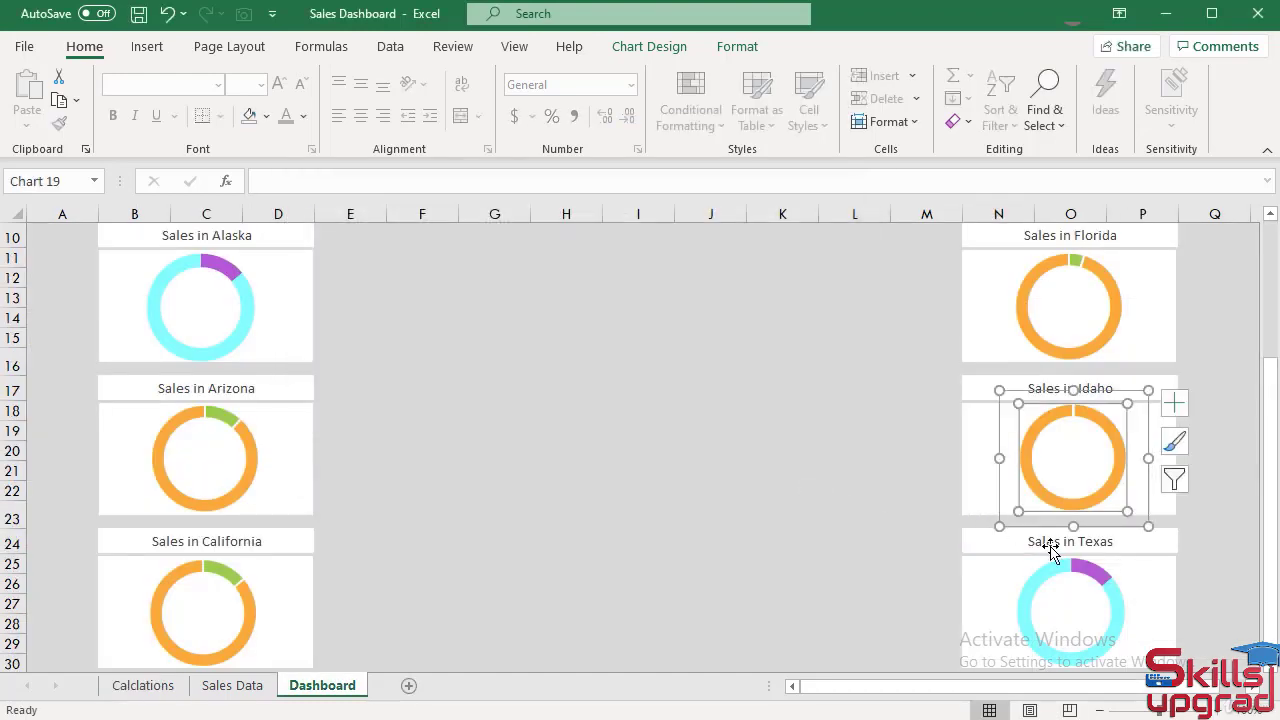
Step: Set the series values of the doughnut chart in the Sales in Texas card to N11:O11 on the Calclations sheet
{"action": "mouse_move", "coordinate": [1099, 570]}
{"action": "scroll", "coordinate": [1099, 570], "scroll_direction": "down", "scroll_amount": 1}
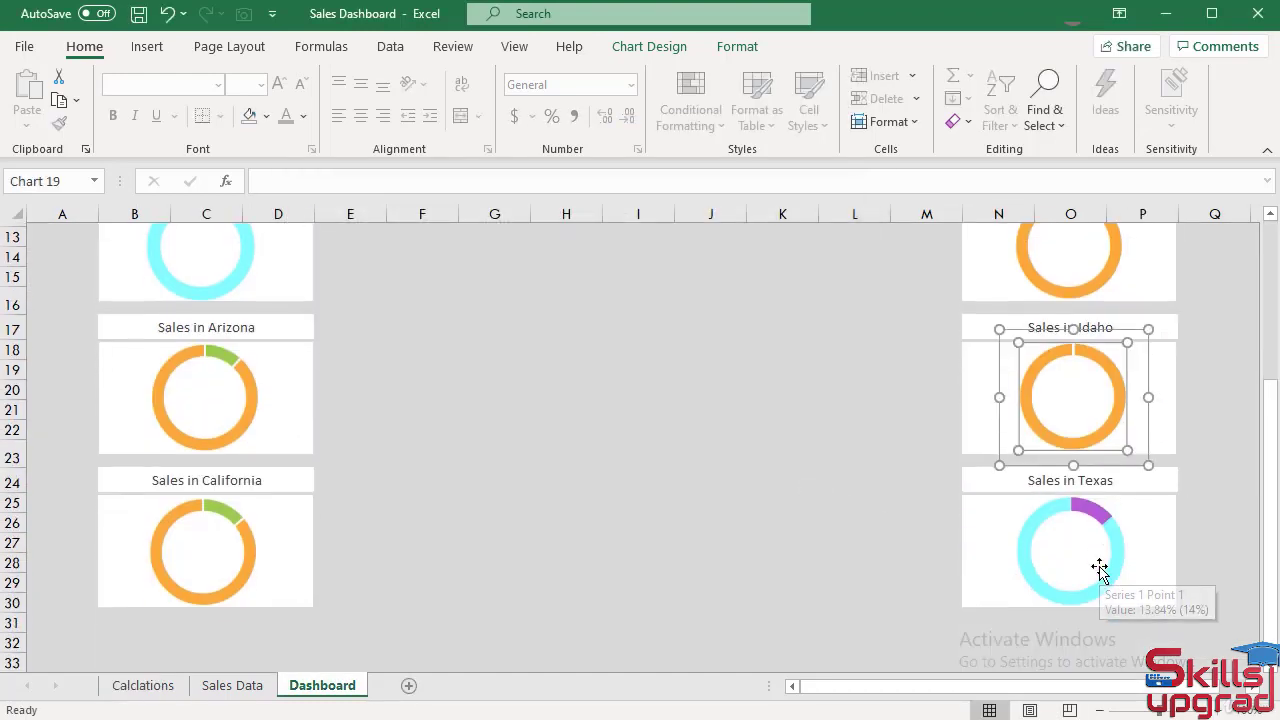
{"action": "left_click", "coordinate": [1073, 557]}
{"action": "right_click", "coordinate": [1073, 557]}
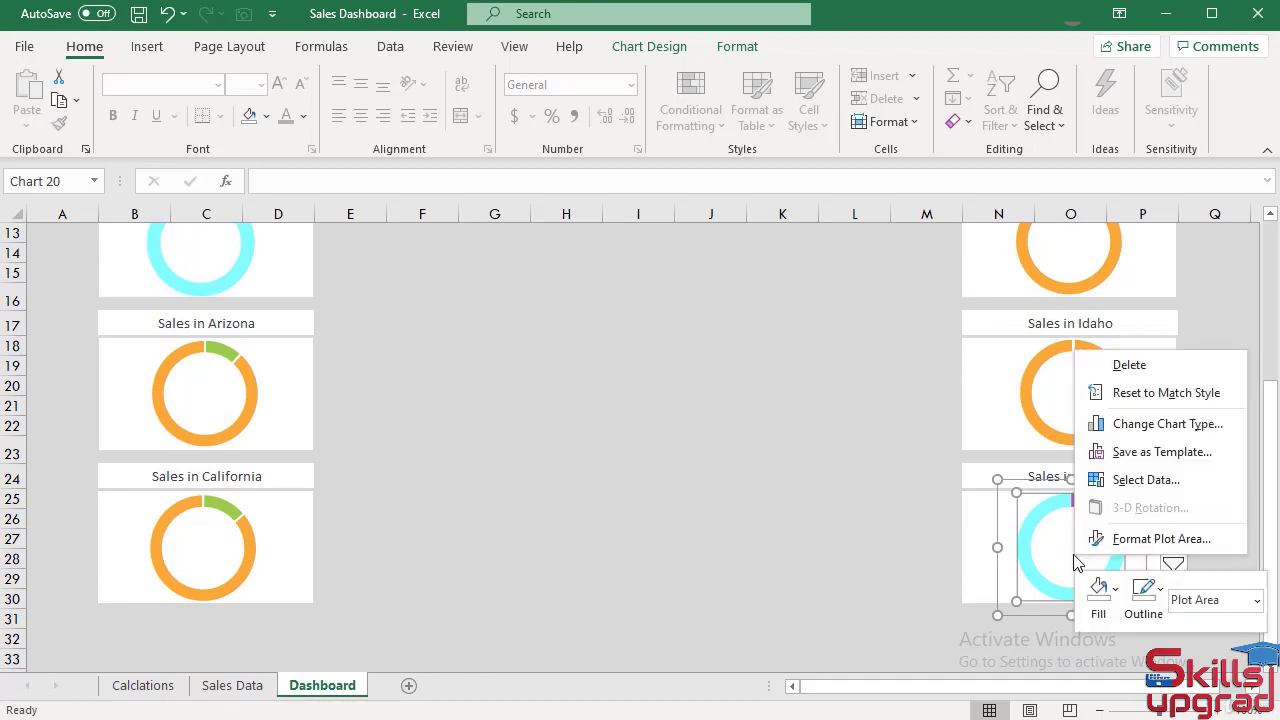
{"action": "left_click", "coordinate": [1143, 480]}
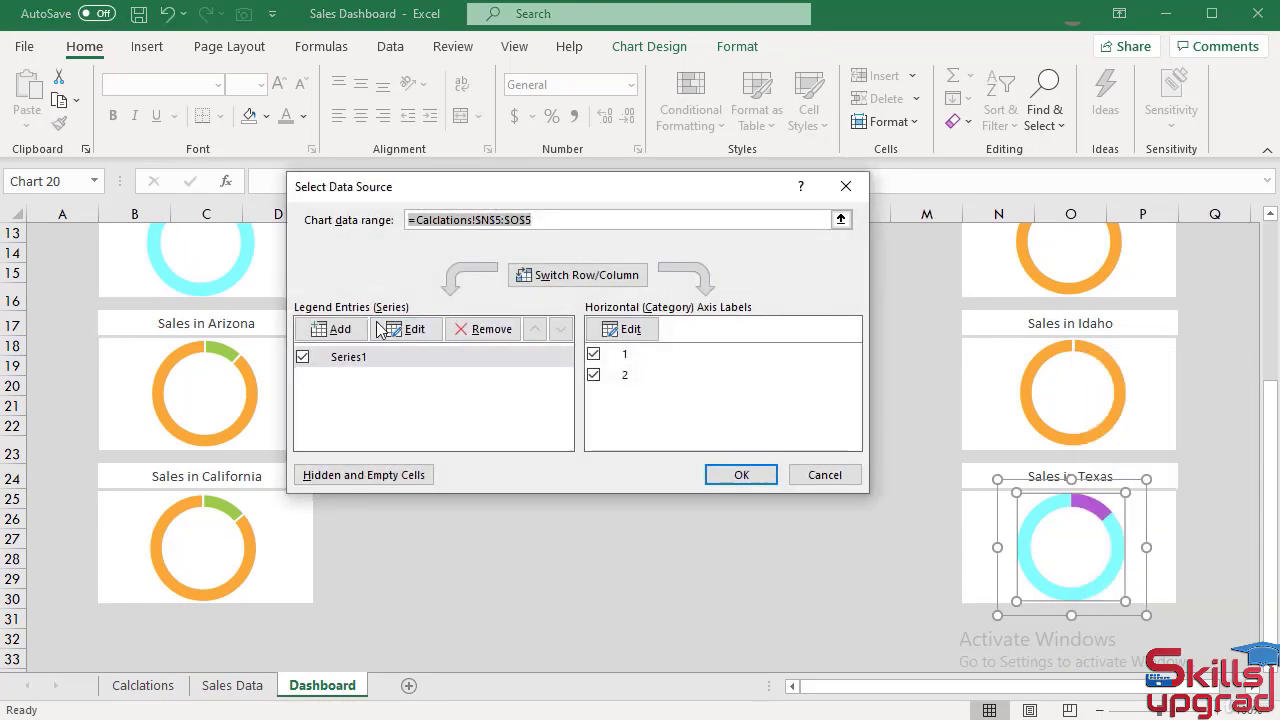
{"action": "left_click", "coordinate": [405, 329]}
{"action": "left_click", "coordinate": [556, 363]}
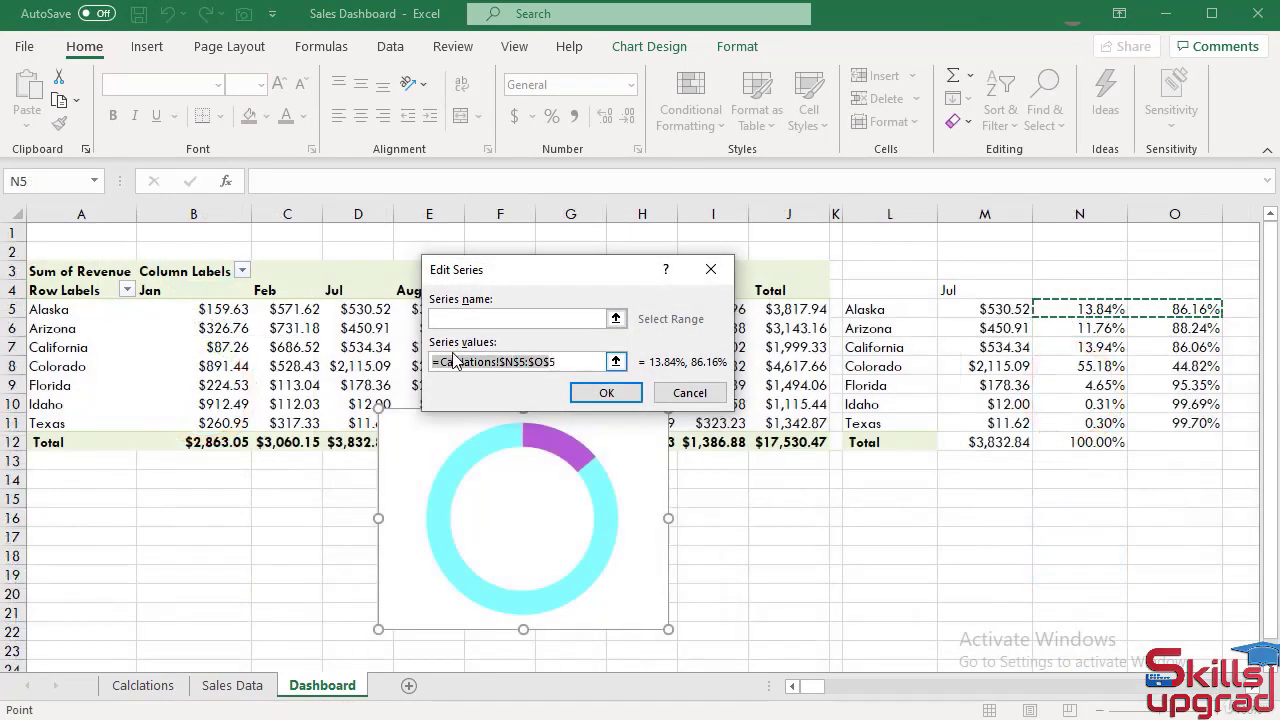
{"action": "left_click_drag", "start_coordinate": [560, 366], "coordinate": [412, 366]}
{"action": "key", "text": "BackSpace"}
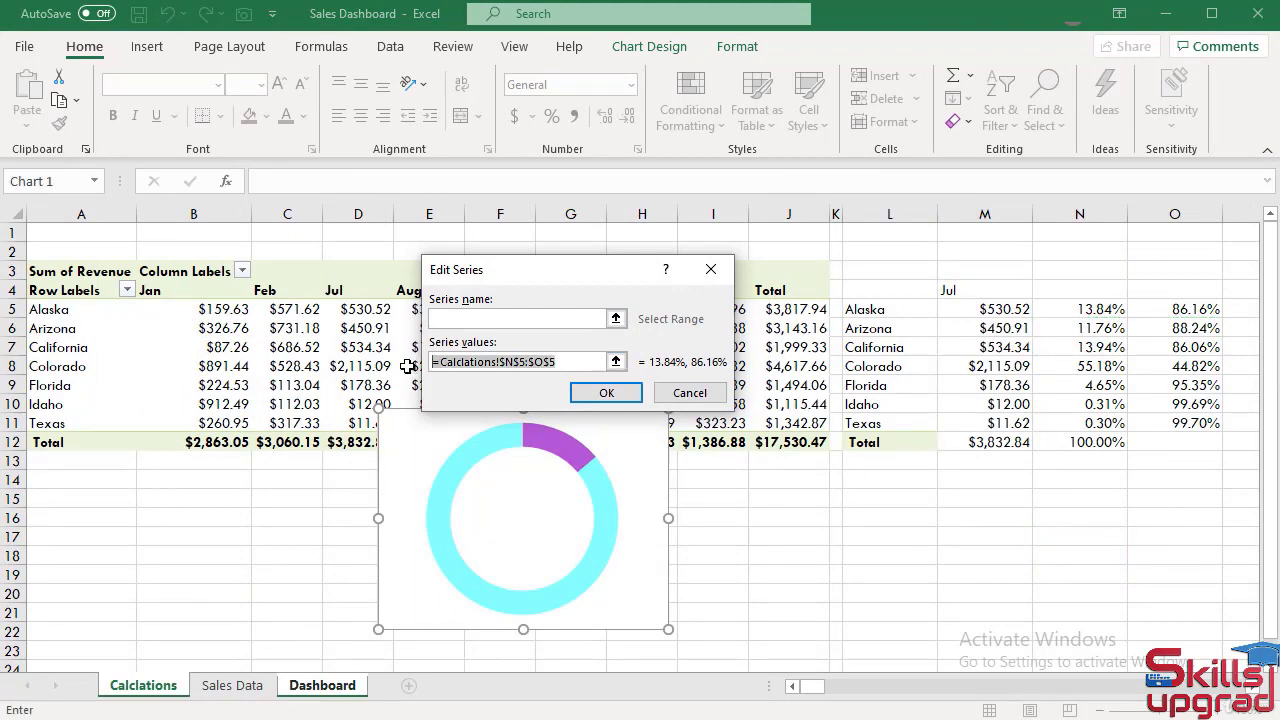
{"action": "left_click_drag", "start_coordinate": [1088, 423], "coordinate": [1184, 425]}
{"action": "left_click", "coordinate": [606, 392]}
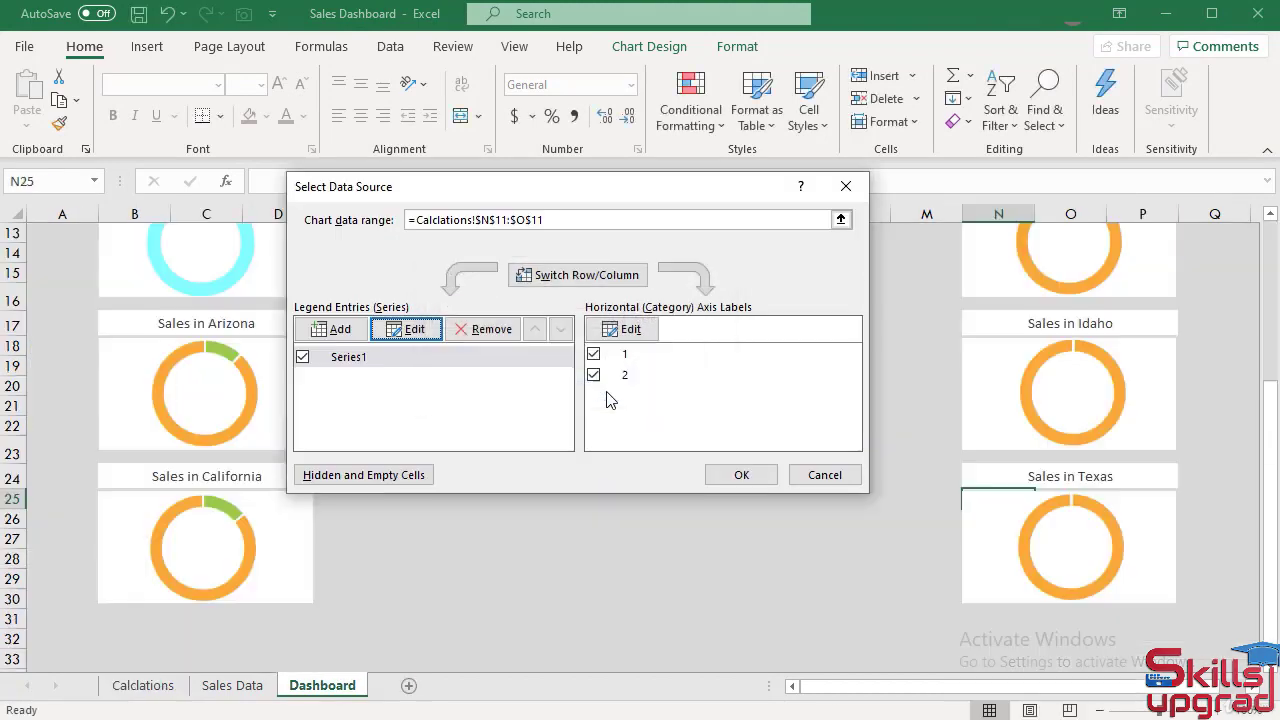
{"action": "left_click", "coordinate": [741, 475]}
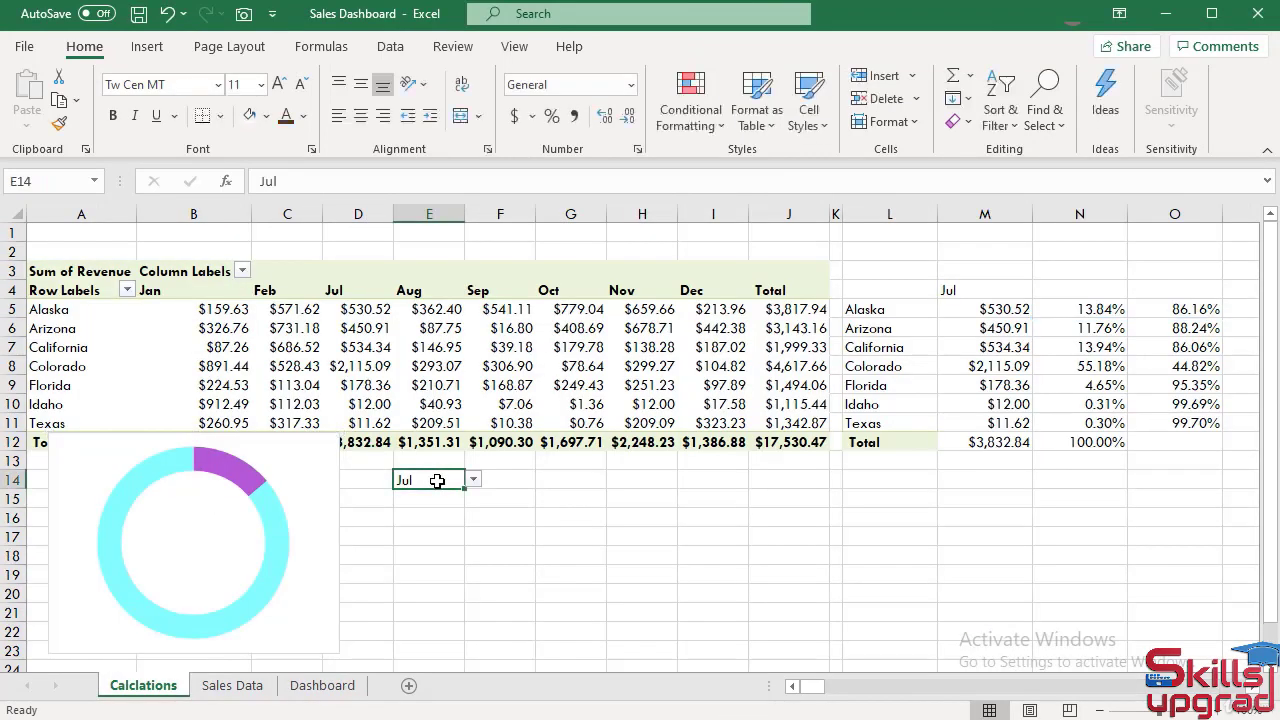
Step: Test the month selector in cell E14 of the Calclations sheet by choosing Oct and switching back to Jul
{"action": "left_click", "coordinate": [473, 480]}
{"action": "left_click", "coordinate": [427, 545]}
{"action": "left_click", "coordinate": [473, 480]}
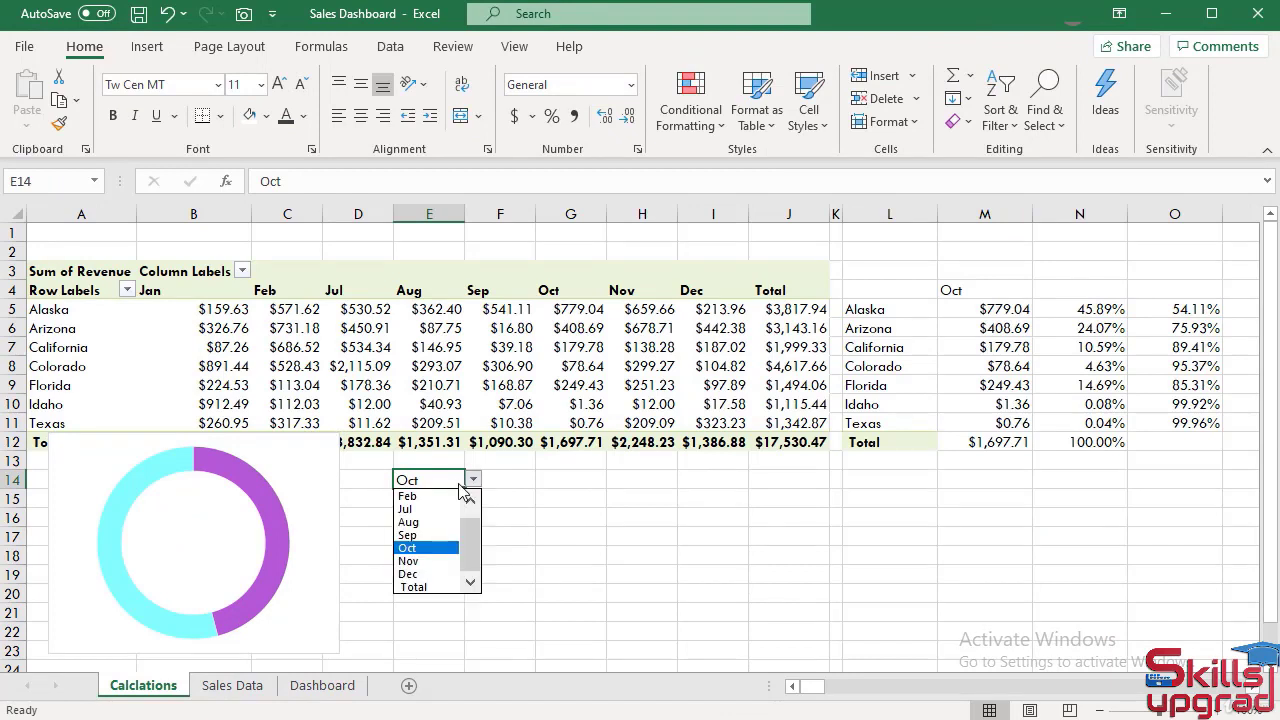
{"action": "left_click", "coordinate": [417, 519]}
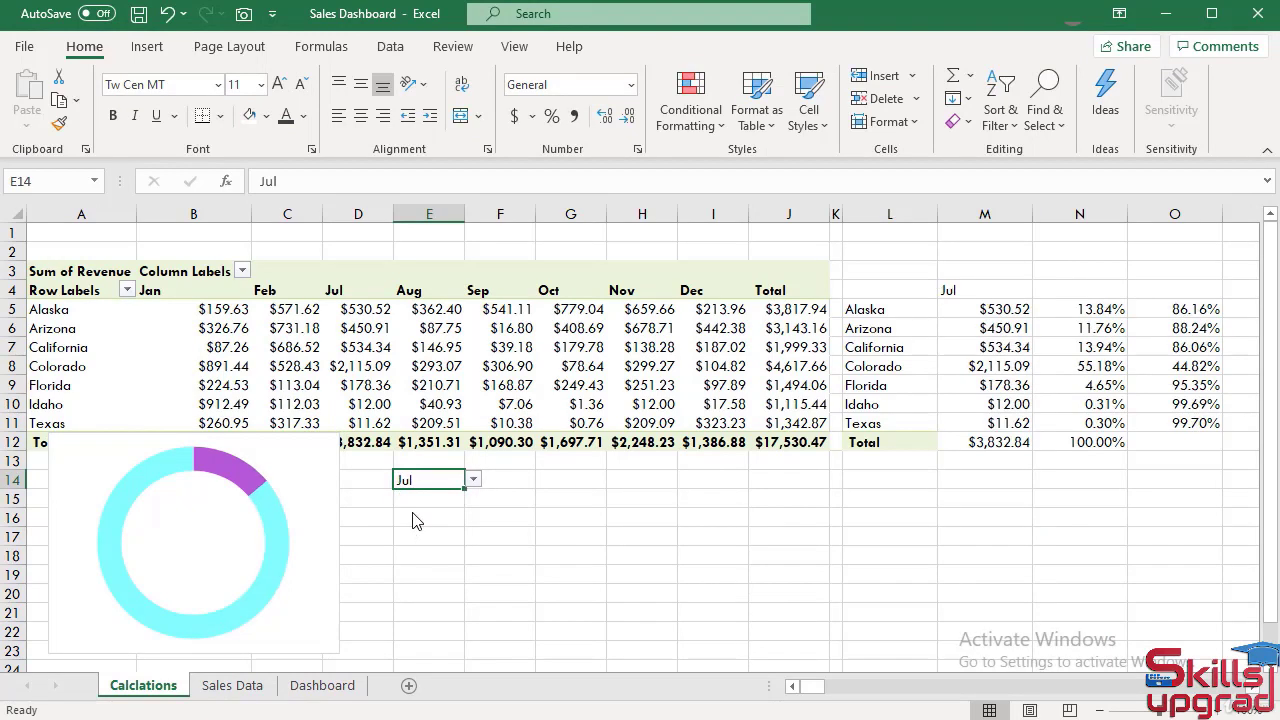
Step: Choose Total in the month selector in cell E14 of the Calclations sheet and check the charts on the Dashboard sheet
{"action": "left_click", "coordinate": [473, 480]}
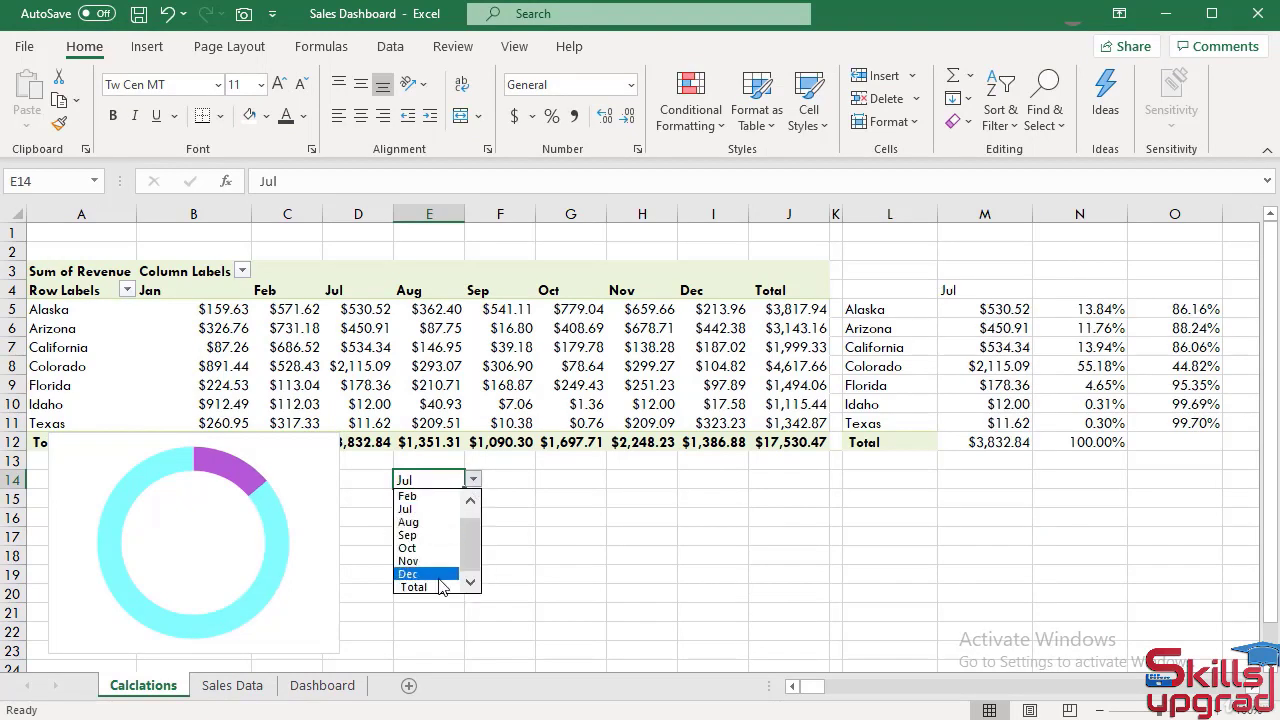
{"action": "left_click", "coordinate": [433, 583]}
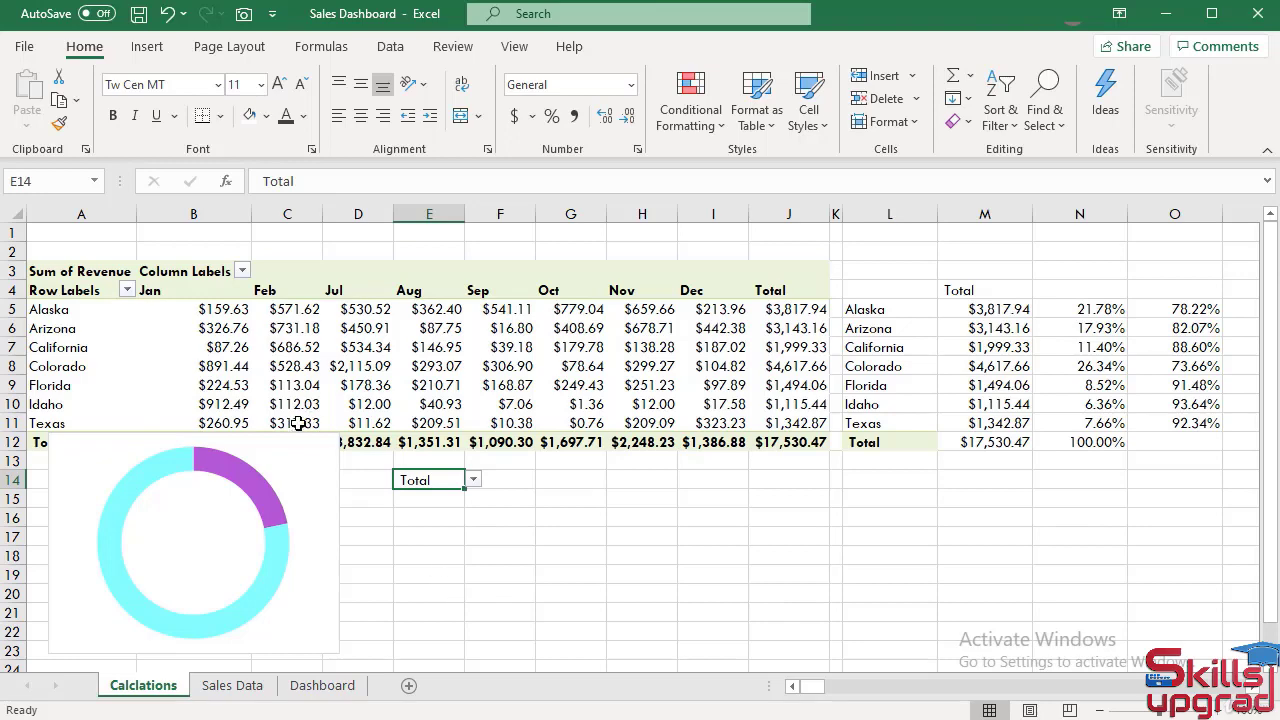
{"action": "left_click", "coordinate": [320, 686]}
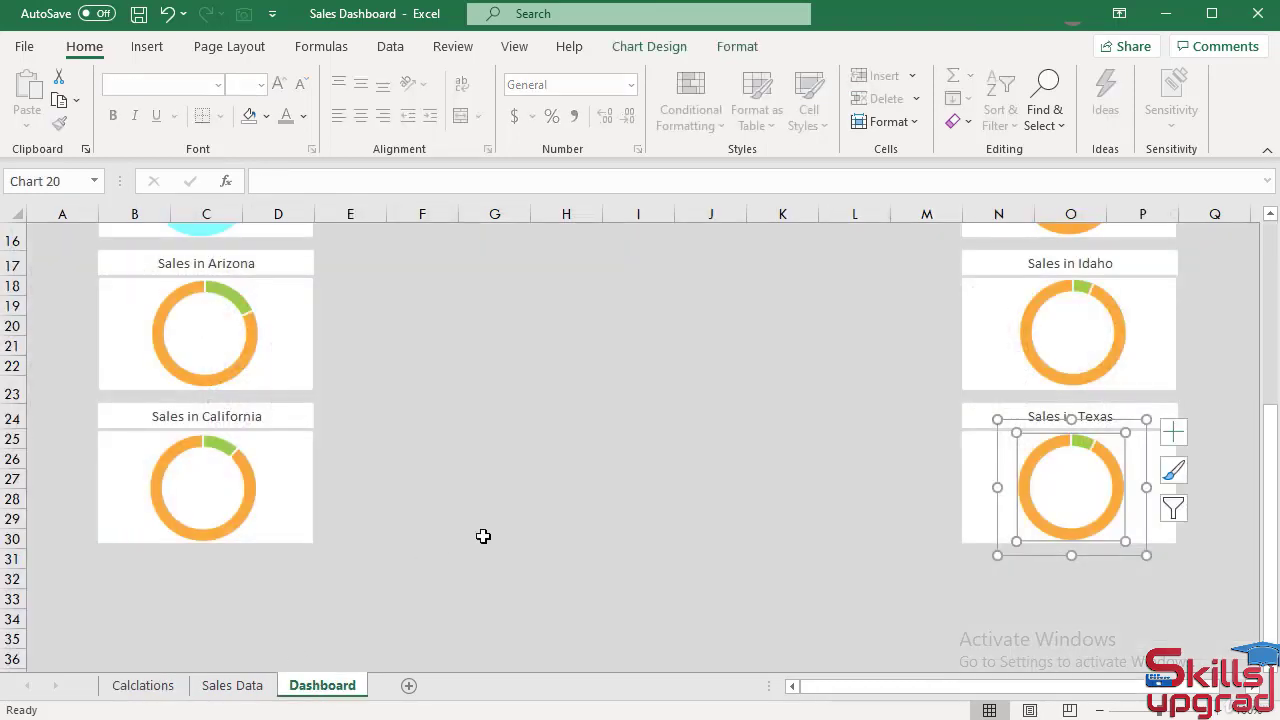
{"action": "scroll", "coordinate": [531, 543], "scroll_direction": "up", "scroll_amount": 4}
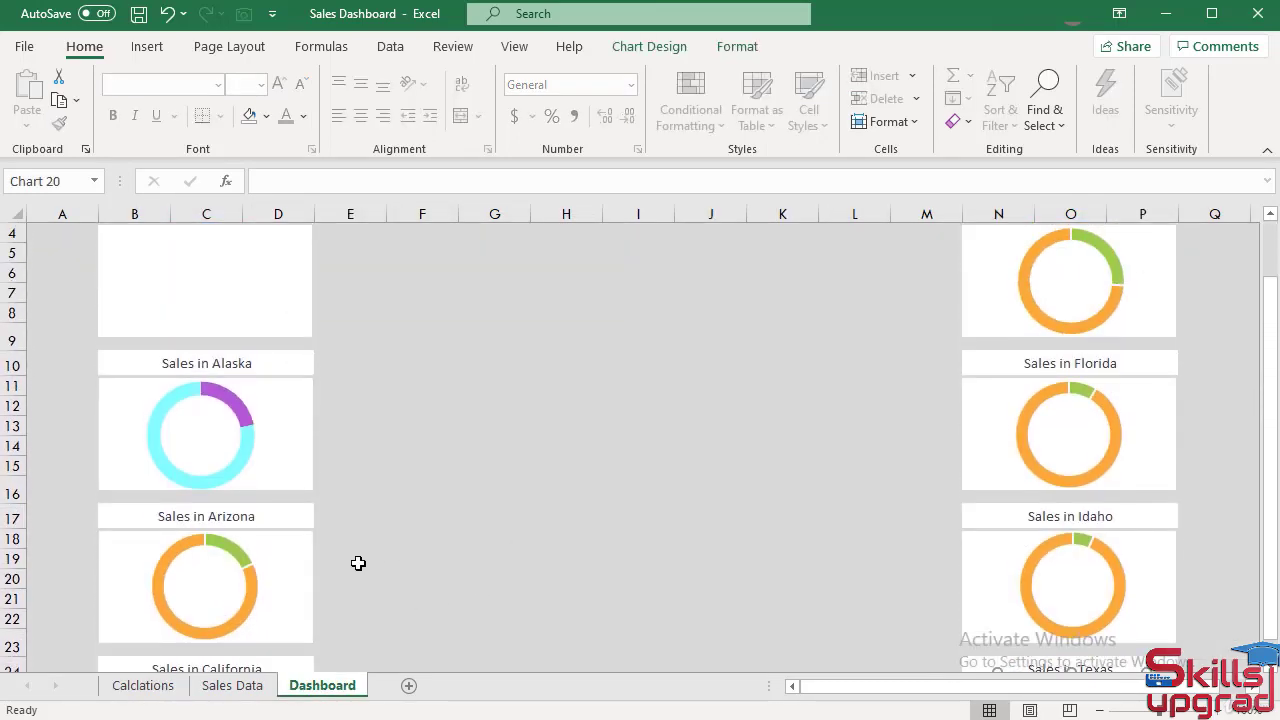
{"action": "scroll", "coordinate": [1057, 380], "scroll_direction": "up", "scroll_amount": 1}
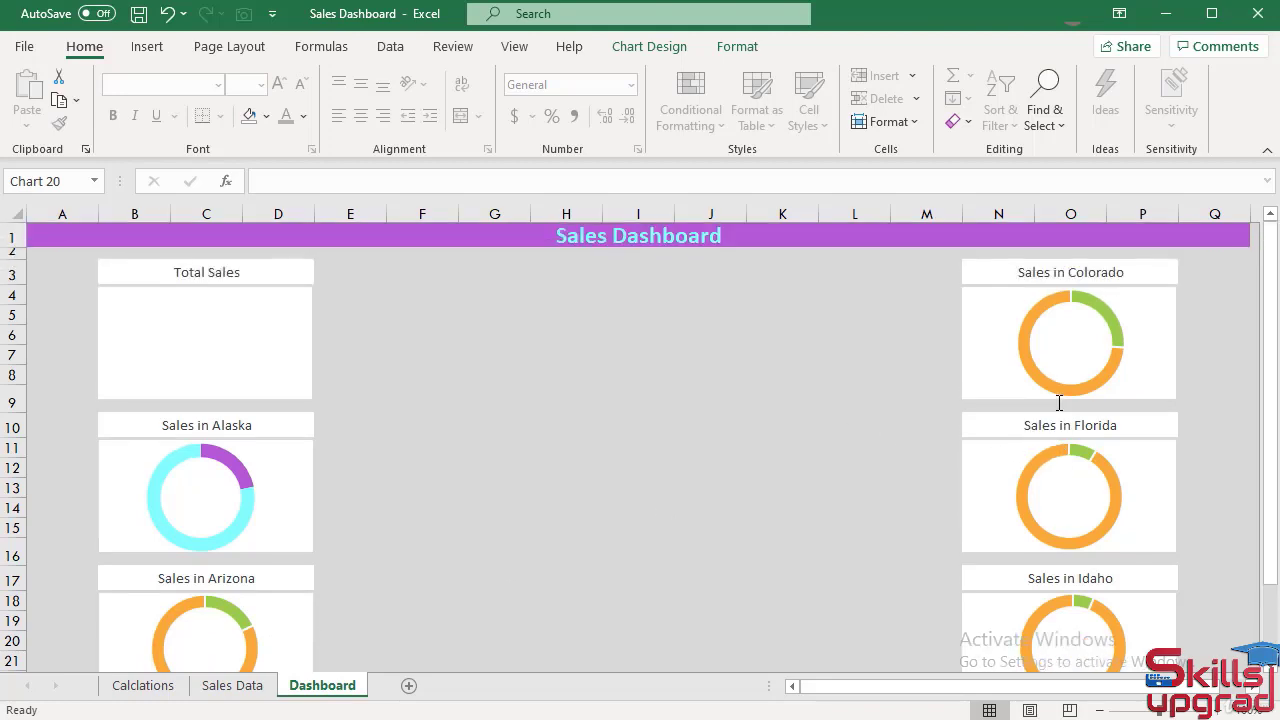
Step: Give the green slice of the Sales in Arizona doughnut chart a solid red theme fill with no border line
{"action": "scroll", "coordinate": [1057, 400], "scroll_direction": "down", "scroll_amount": 4}
{"action": "left_click", "coordinate": [173, 399]}
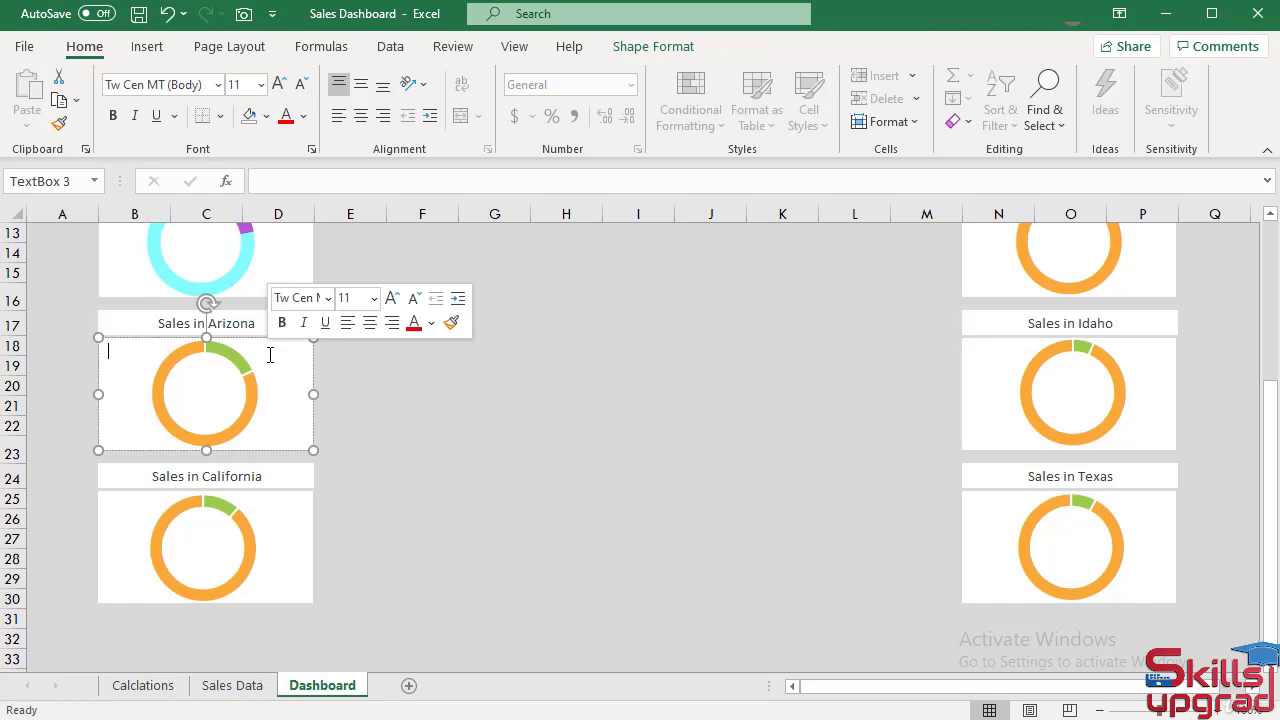
{"action": "double_click", "coordinate": [203, 380]}
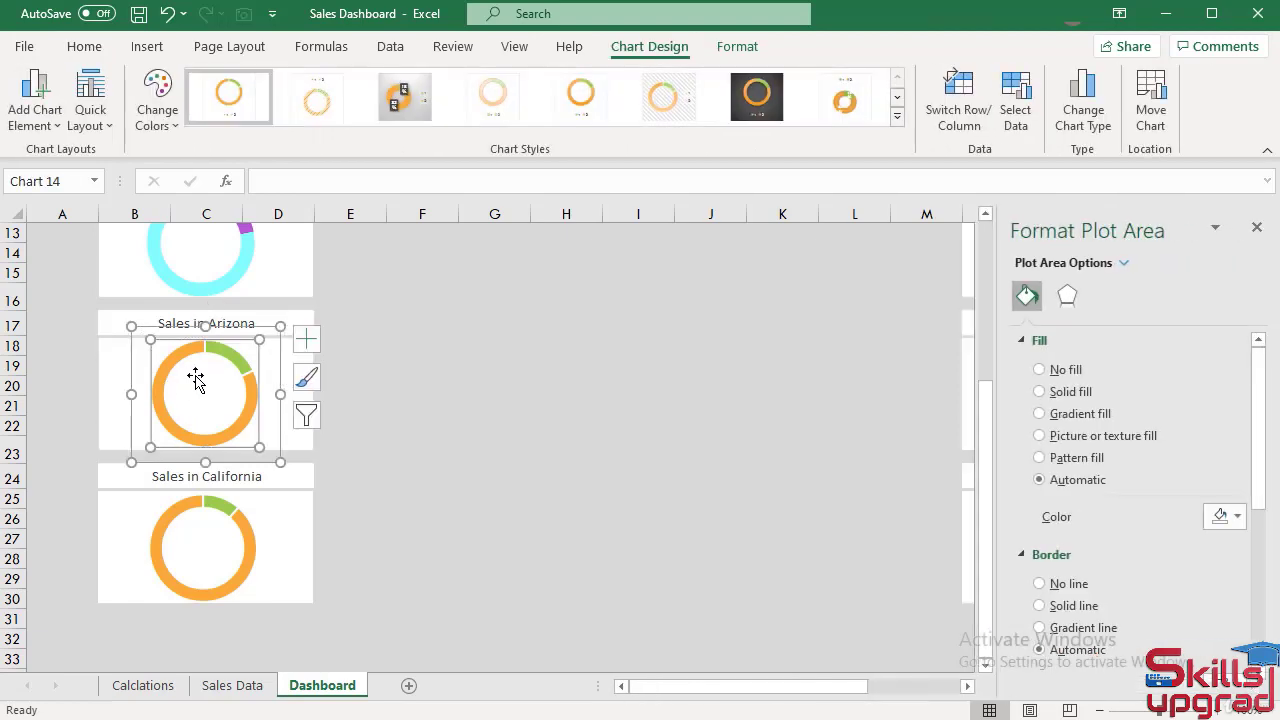
{"action": "left_click", "coordinate": [236, 362]}
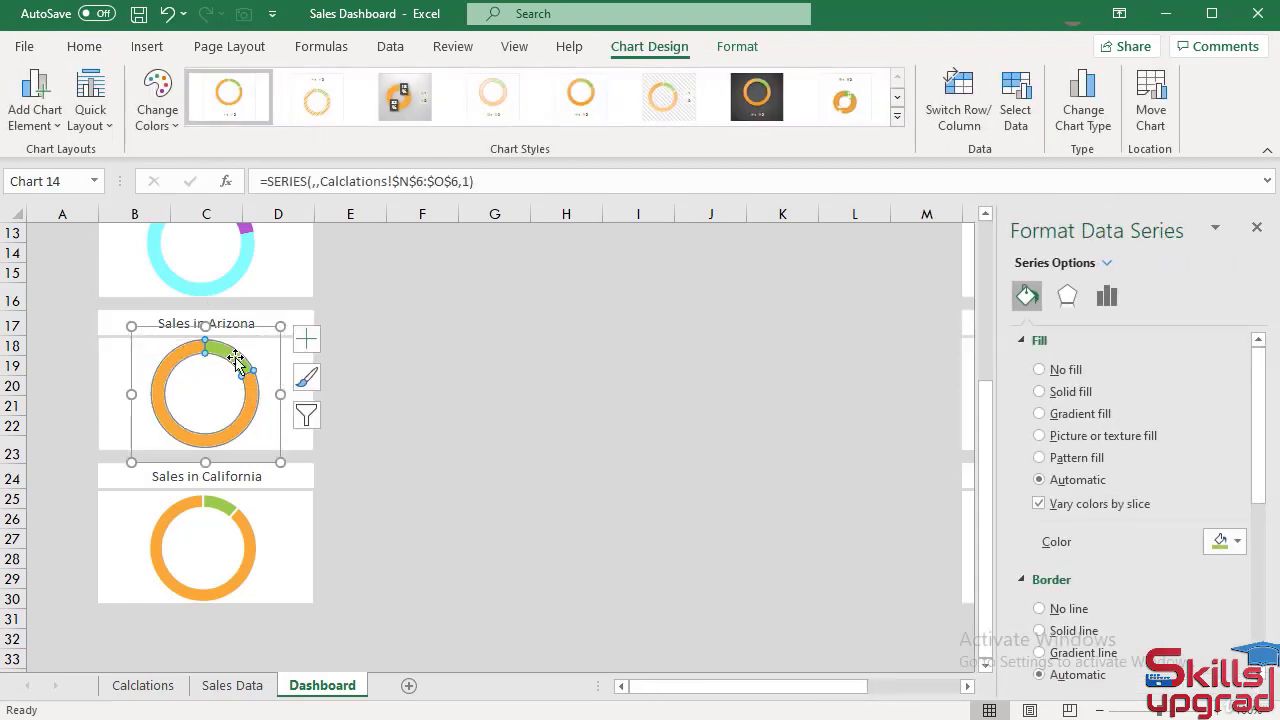
{"action": "left_click", "coordinate": [238, 362]}
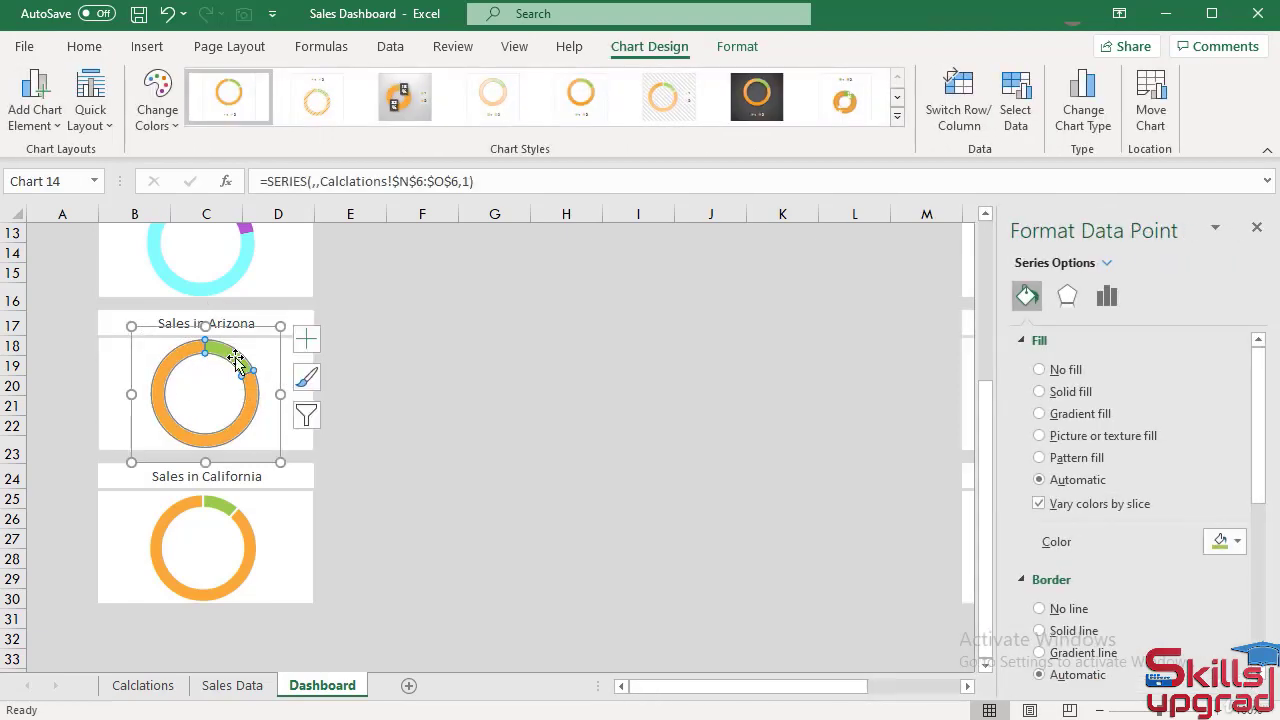
{"action": "left_click", "coordinate": [1038, 393]}
{"action": "left_click", "coordinate": [1236, 541]}
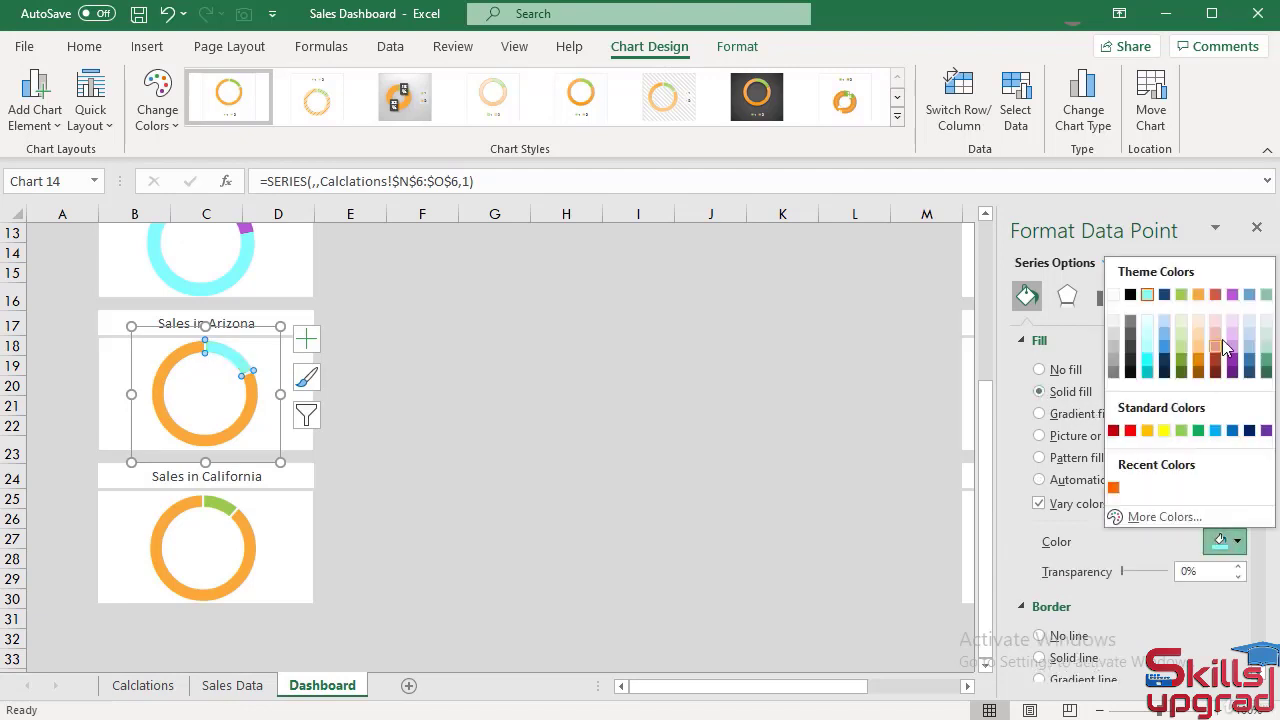
{"action": "left_click", "coordinate": [1215, 295]}
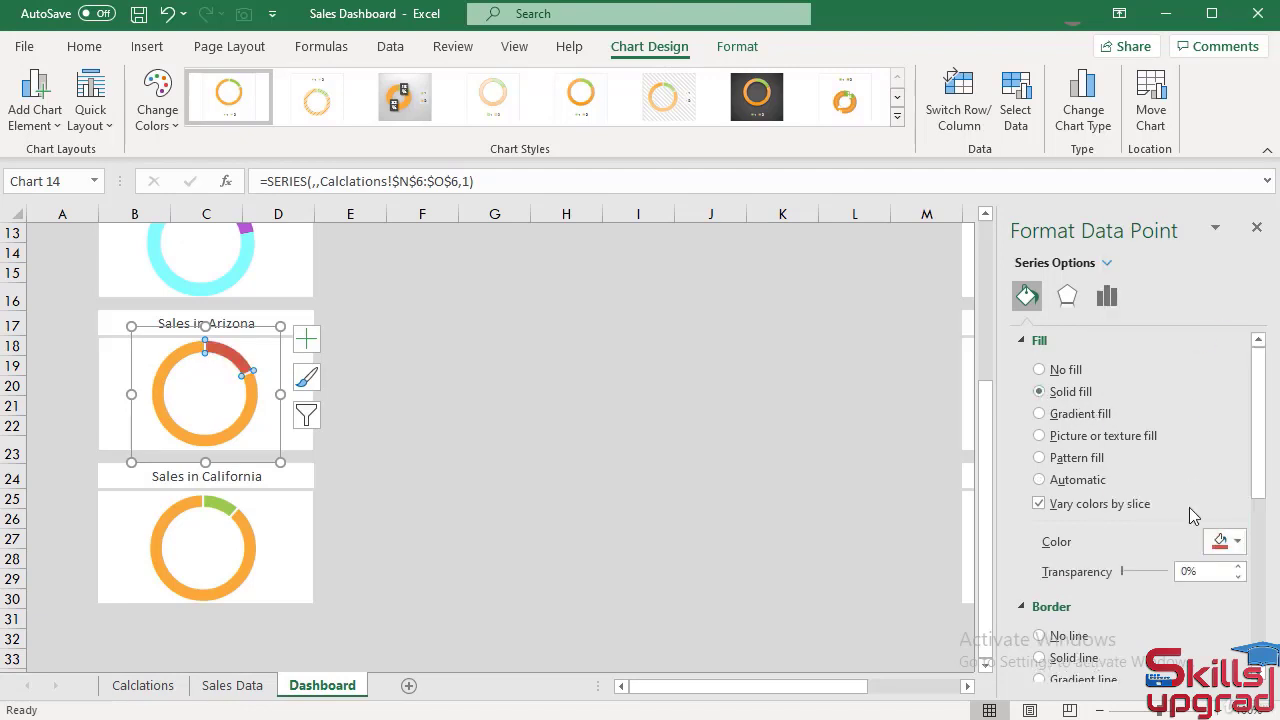
{"action": "scroll", "coordinate": [1109, 596], "scroll_direction": "down", "scroll_amount": 3}
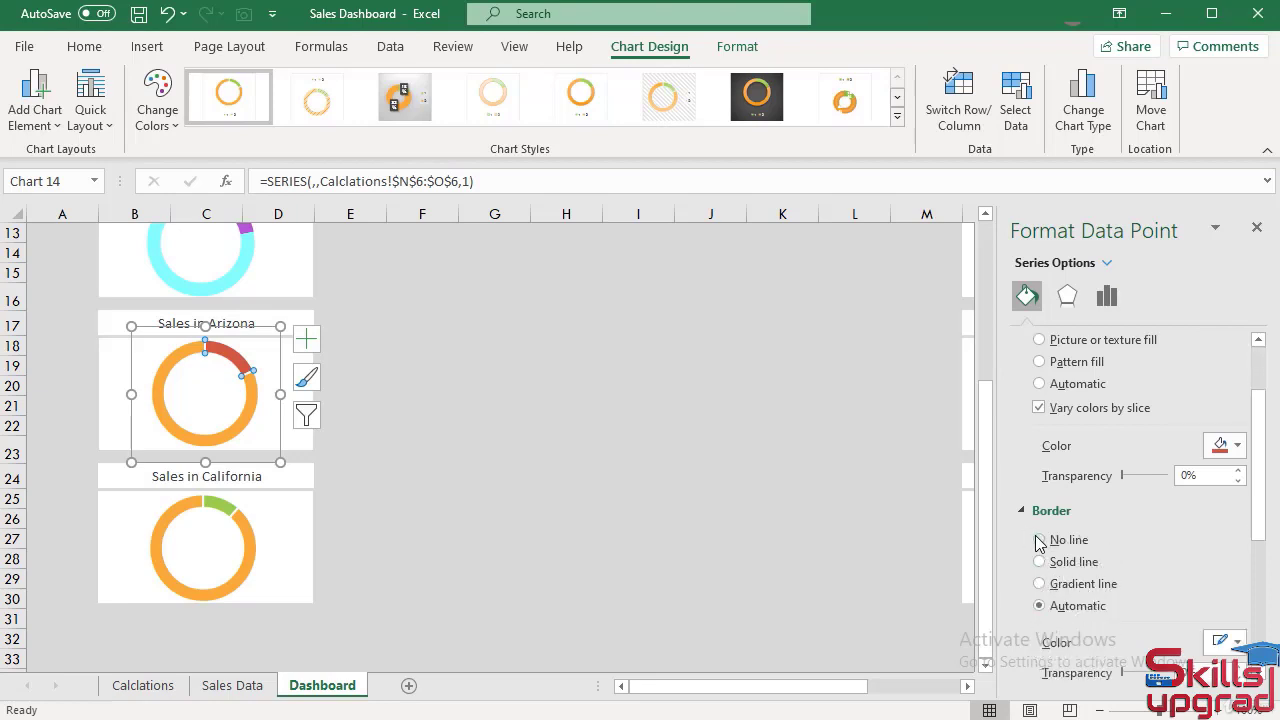
{"action": "left_click", "coordinate": [1038, 540]}
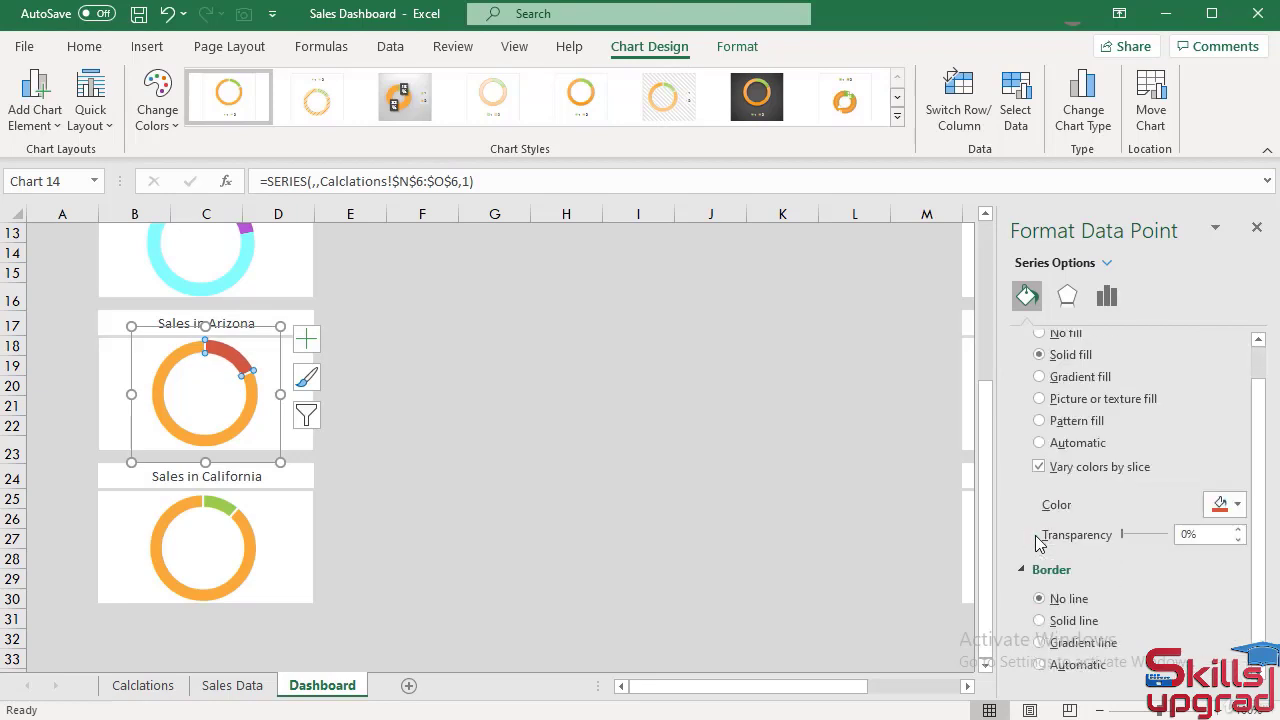
Step: Fill the orange slice of the Sales in Arizona doughnut chart with the light turquoise theme color and remove its border line
{"action": "left_click", "coordinate": [250, 408]}
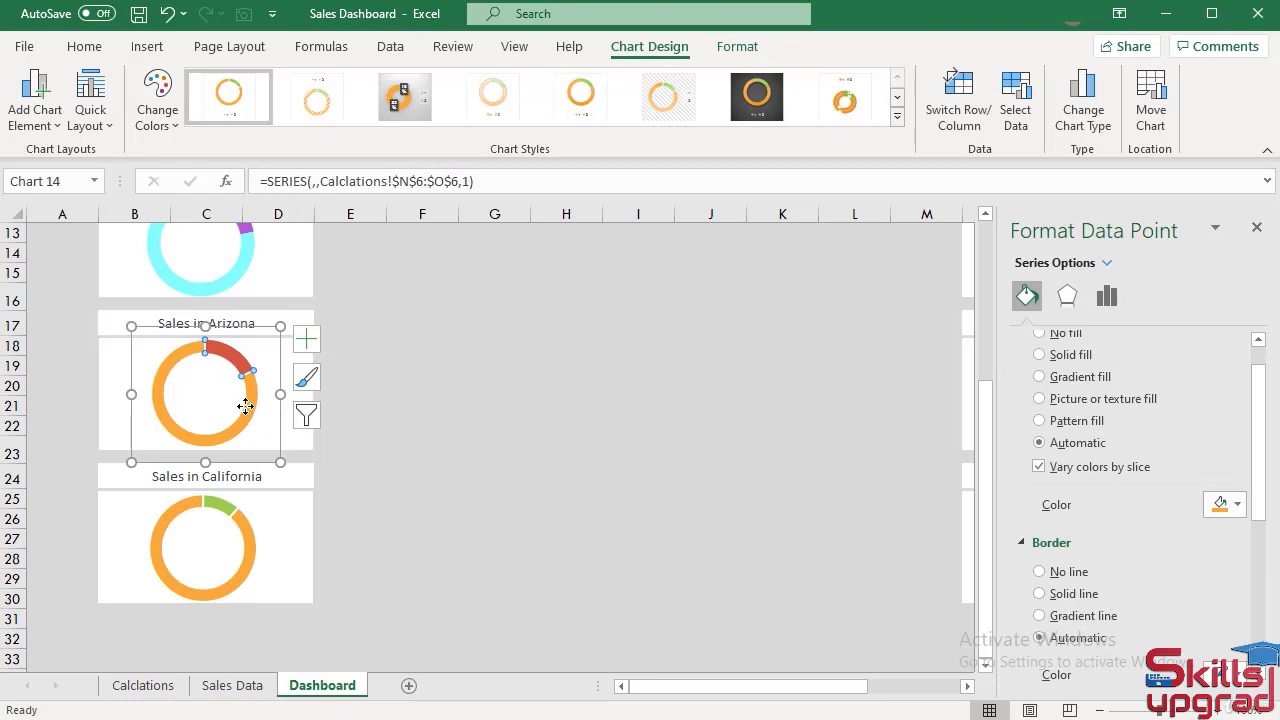
{"action": "left_click", "coordinate": [1237, 504]}
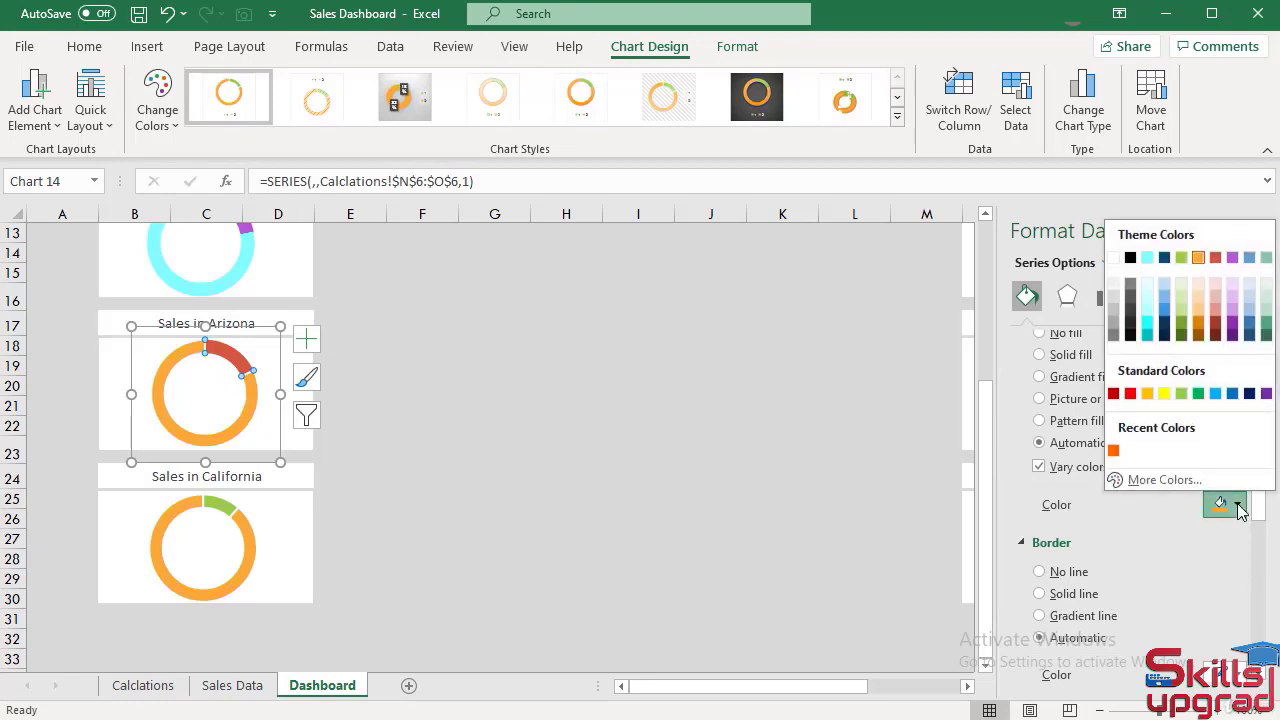
{"action": "left_click", "coordinate": [1148, 258]}
{"action": "scroll", "coordinate": [1151, 558], "scroll_direction": "down", "scroll_amount": 1}
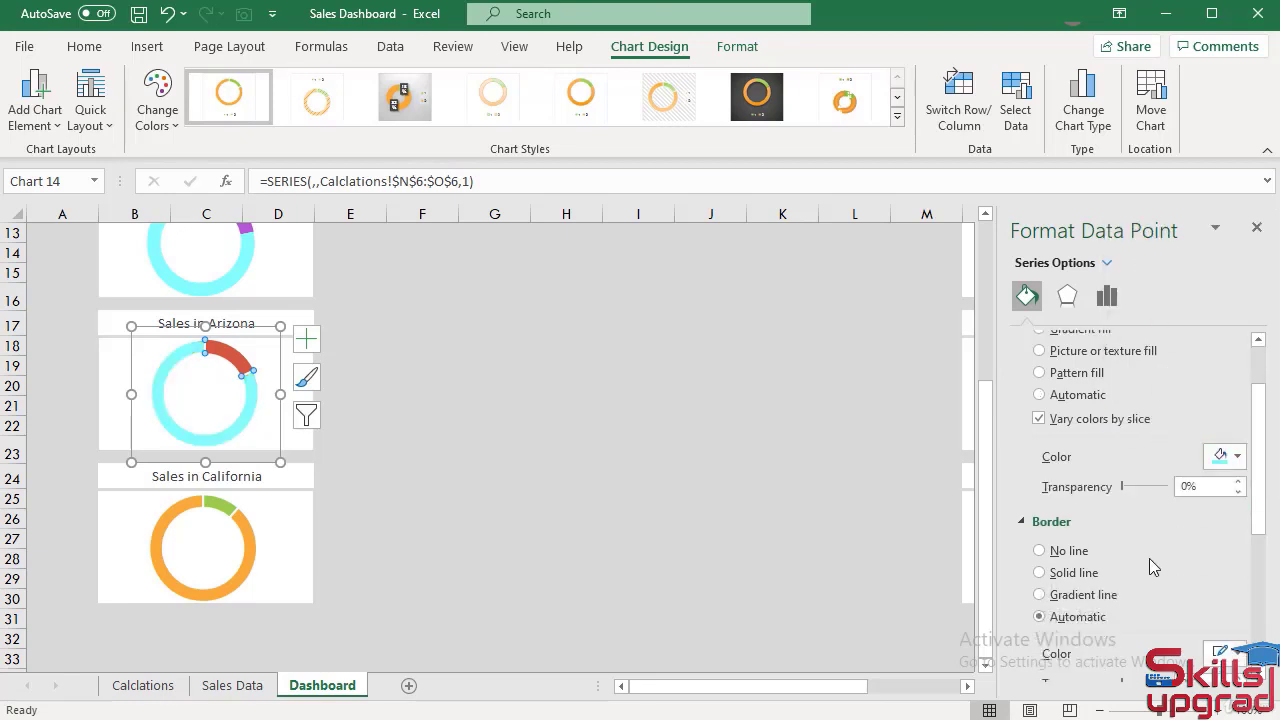
{"action": "left_click", "coordinate": [1038, 550]}
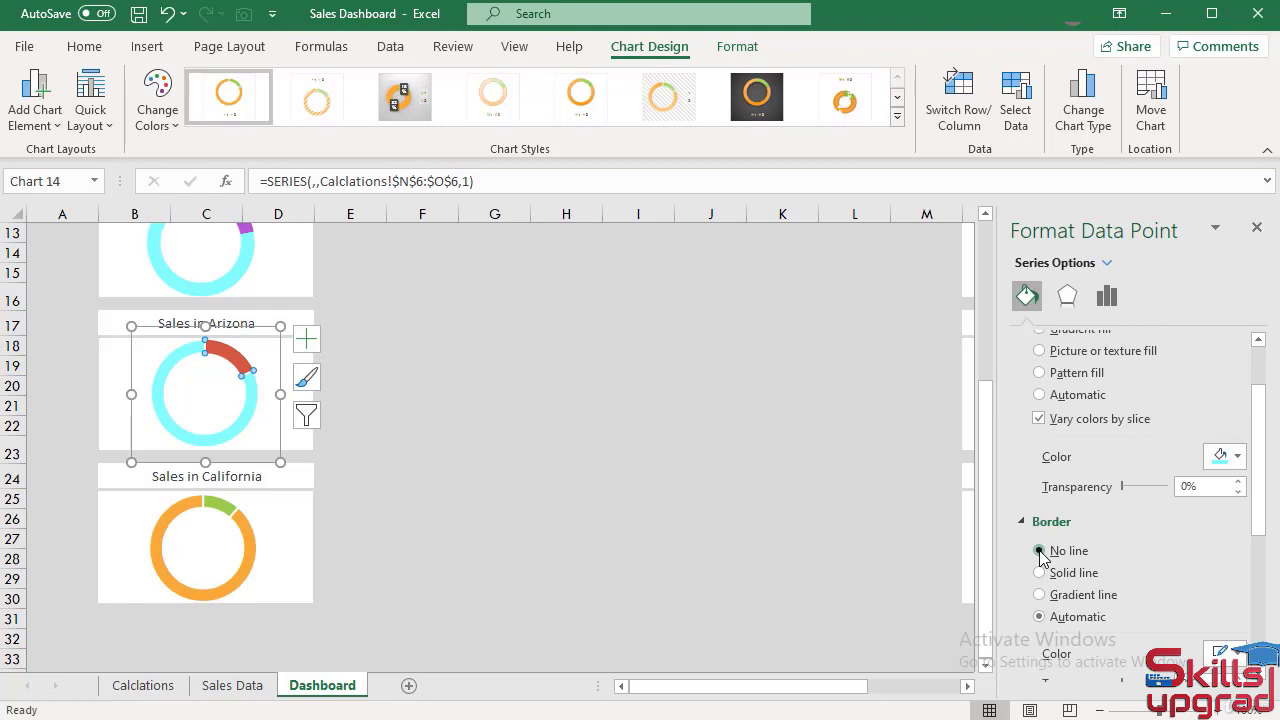
Step: Apply a solid green theme fill to the whole data series of the Sales in California doughnut chart
{"action": "left_click", "coordinate": [217, 547]}
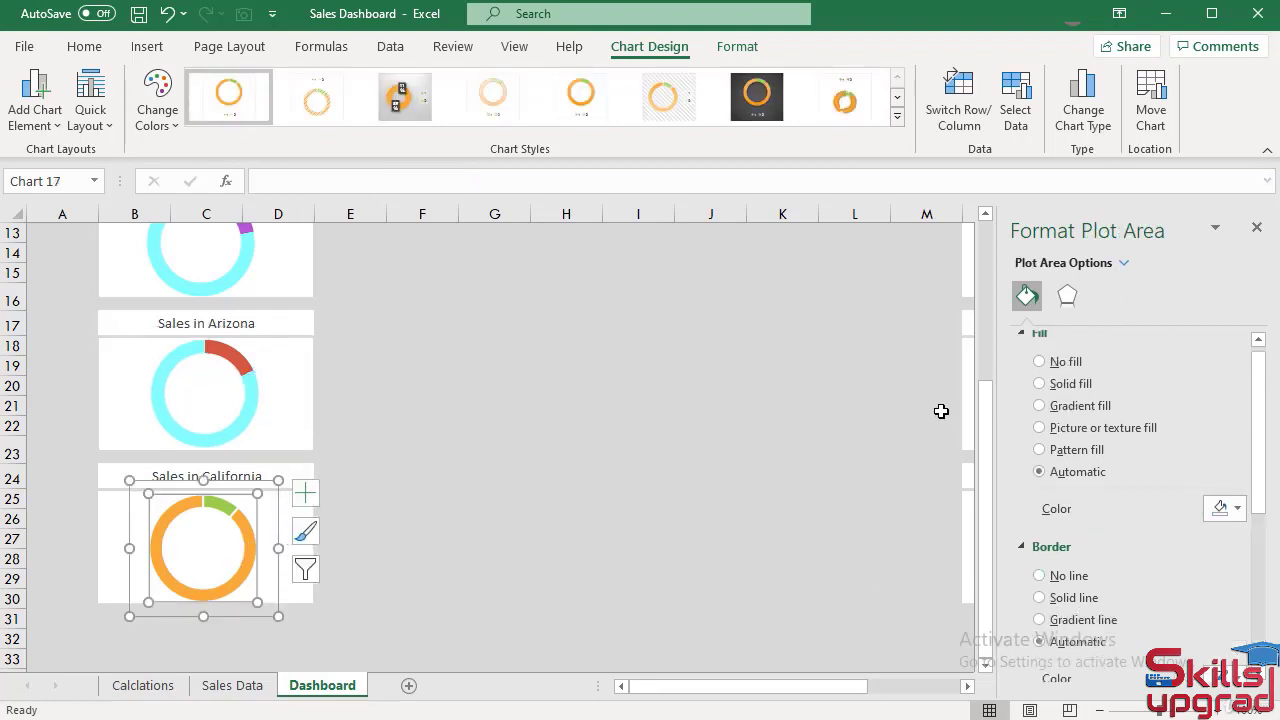
{"action": "left_click", "coordinate": [227, 507]}
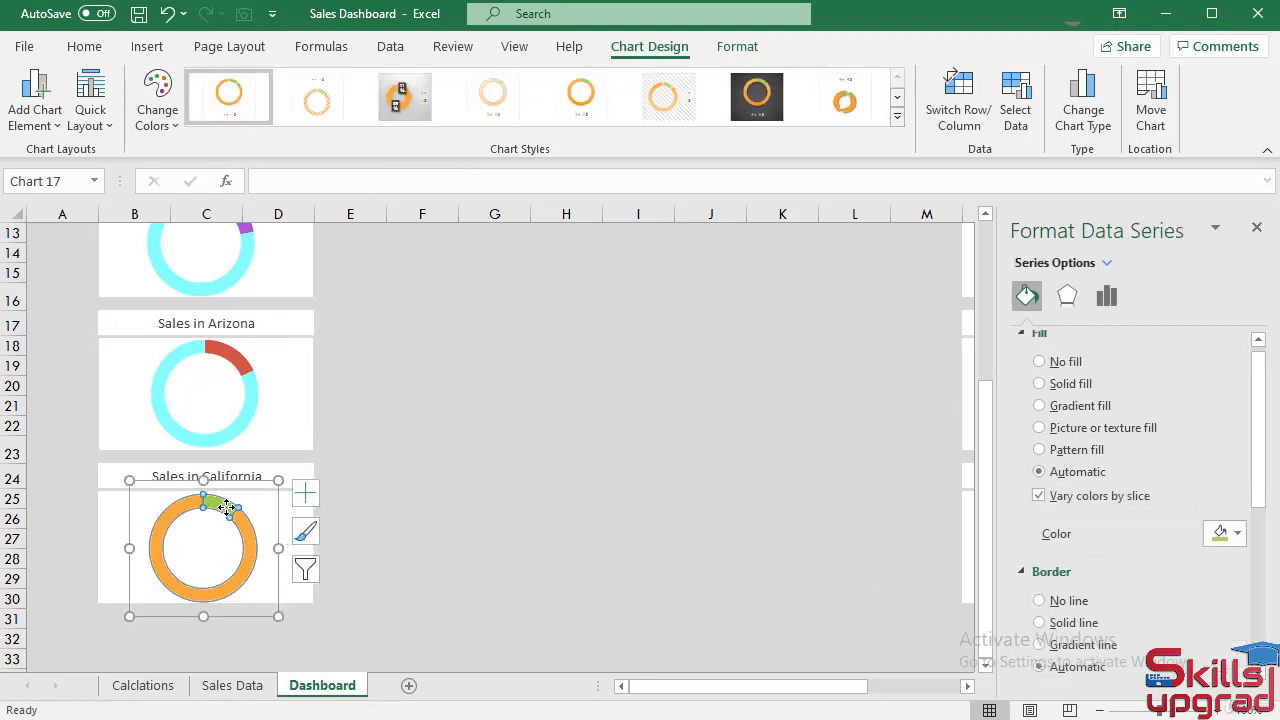
{"action": "left_click", "coordinate": [1040, 386]}
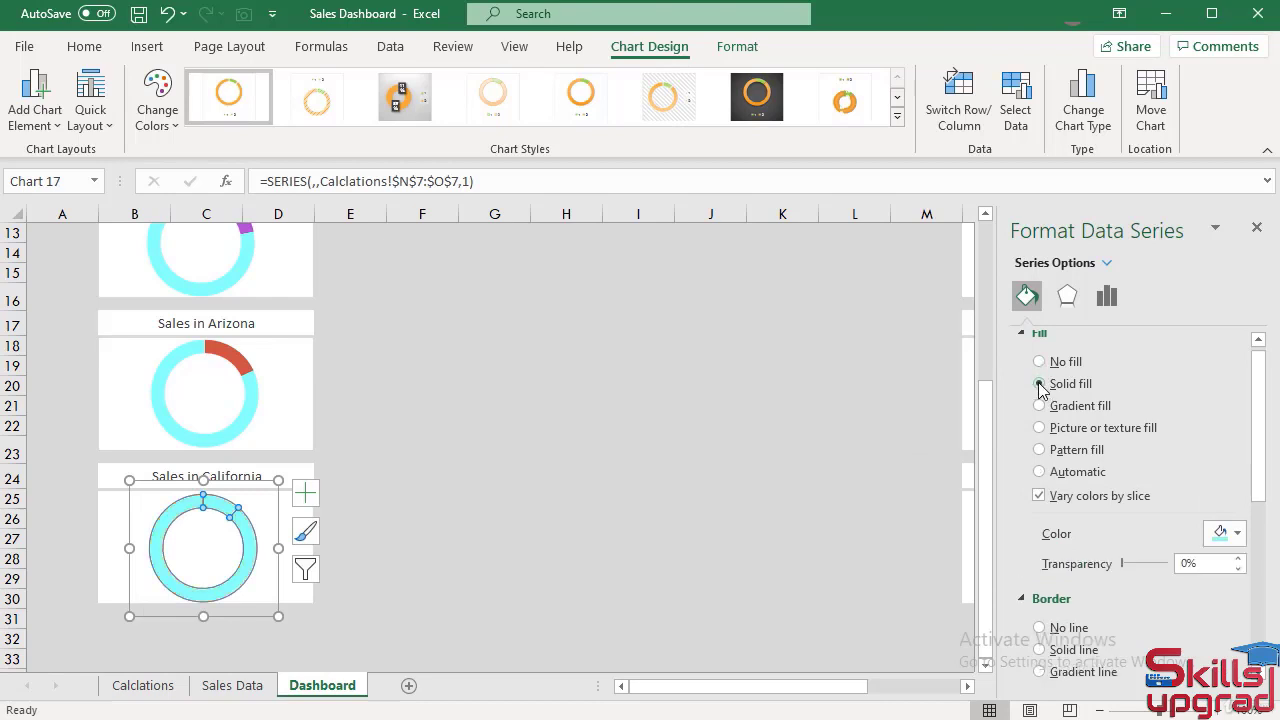
{"action": "left_click", "coordinate": [1237, 534]}
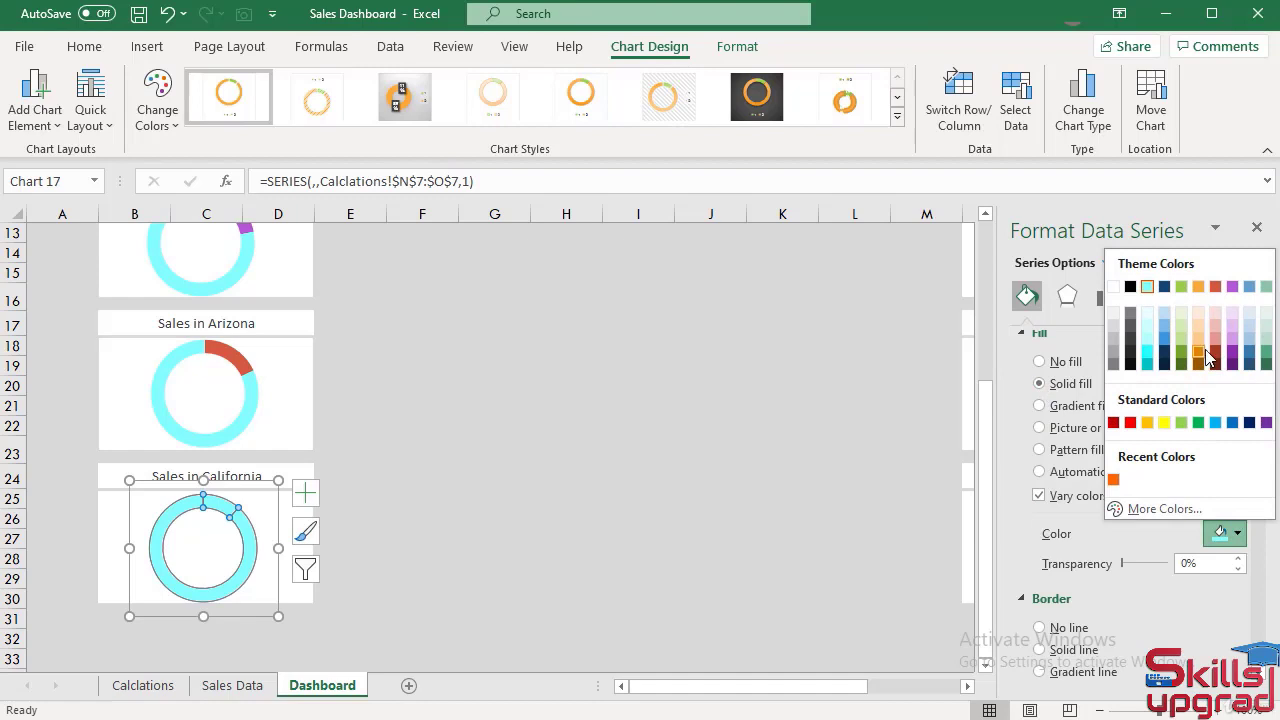
{"action": "left_click", "coordinate": [1181, 290]}
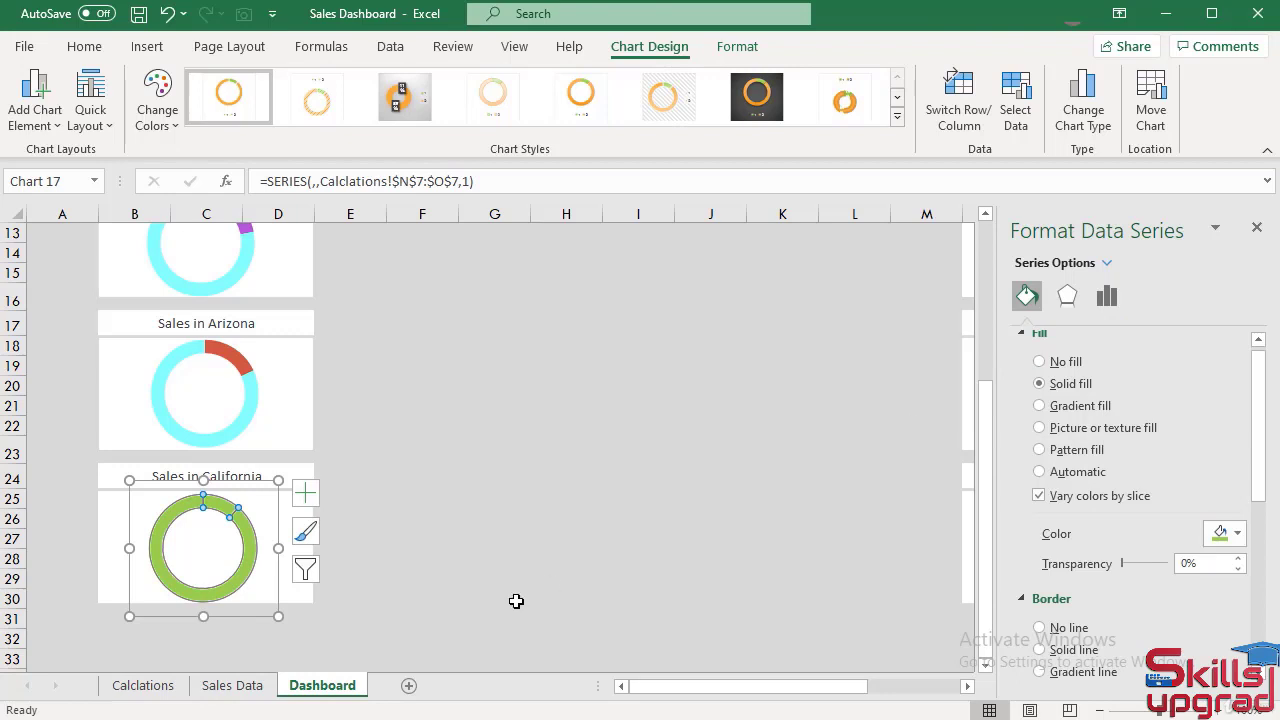
Step: Fill the larger slice of the Sales in California doughnut chart with light turquoise and set its border to no line
{"action": "left_click", "coordinate": [245, 535]}
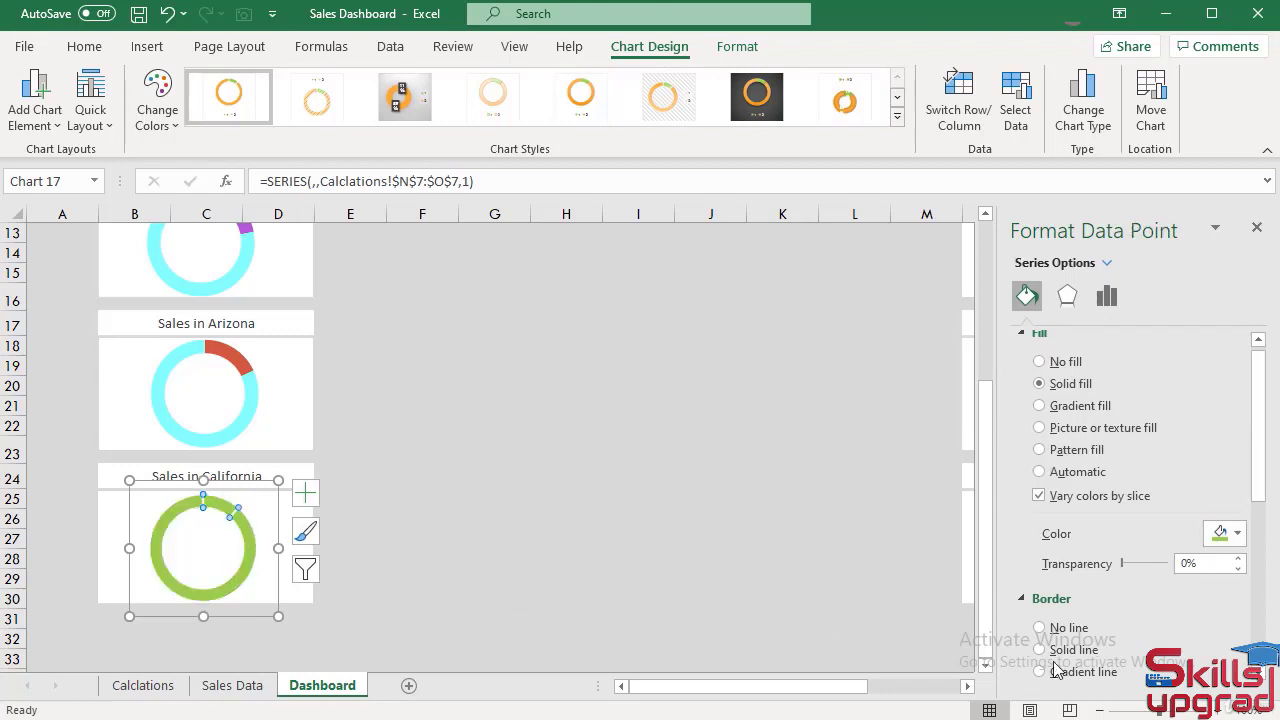
{"action": "left_click", "coordinate": [1040, 628]}
{"action": "left_click", "coordinate": [1237, 533]}
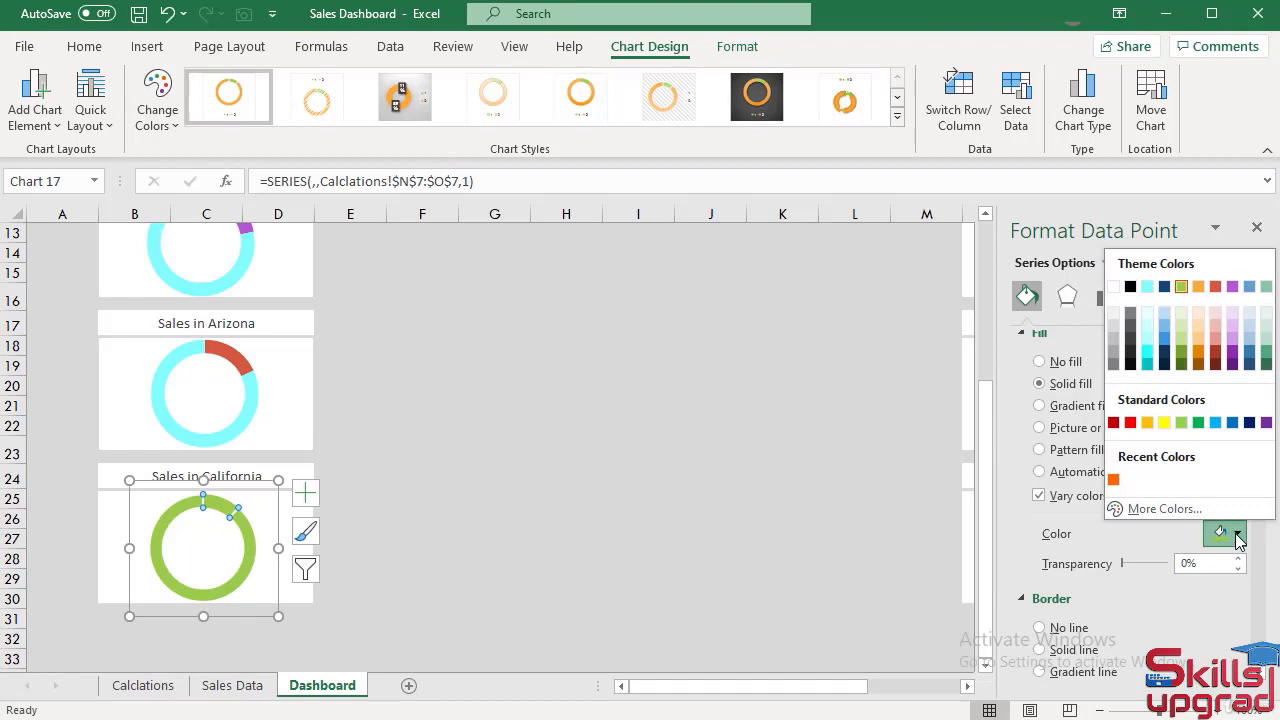
{"action": "left_click", "coordinate": [1148, 287]}
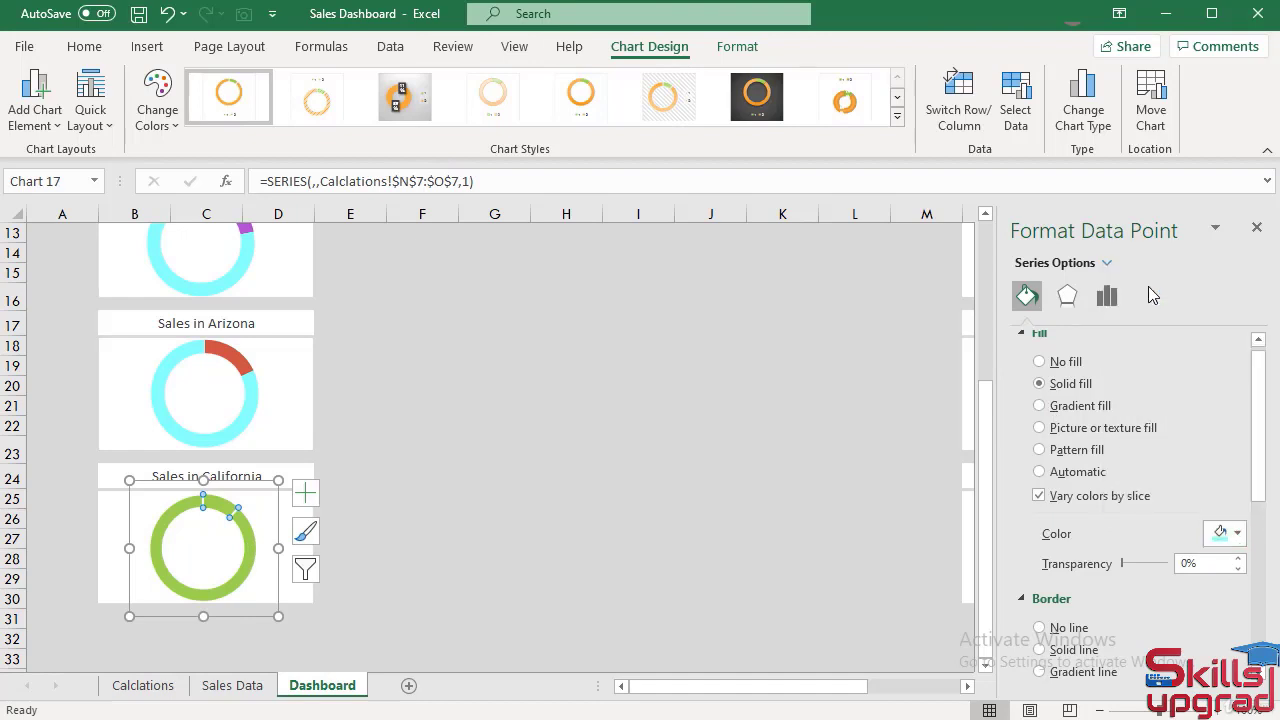
{"action": "left_click", "coordinate": [1040, 627]}
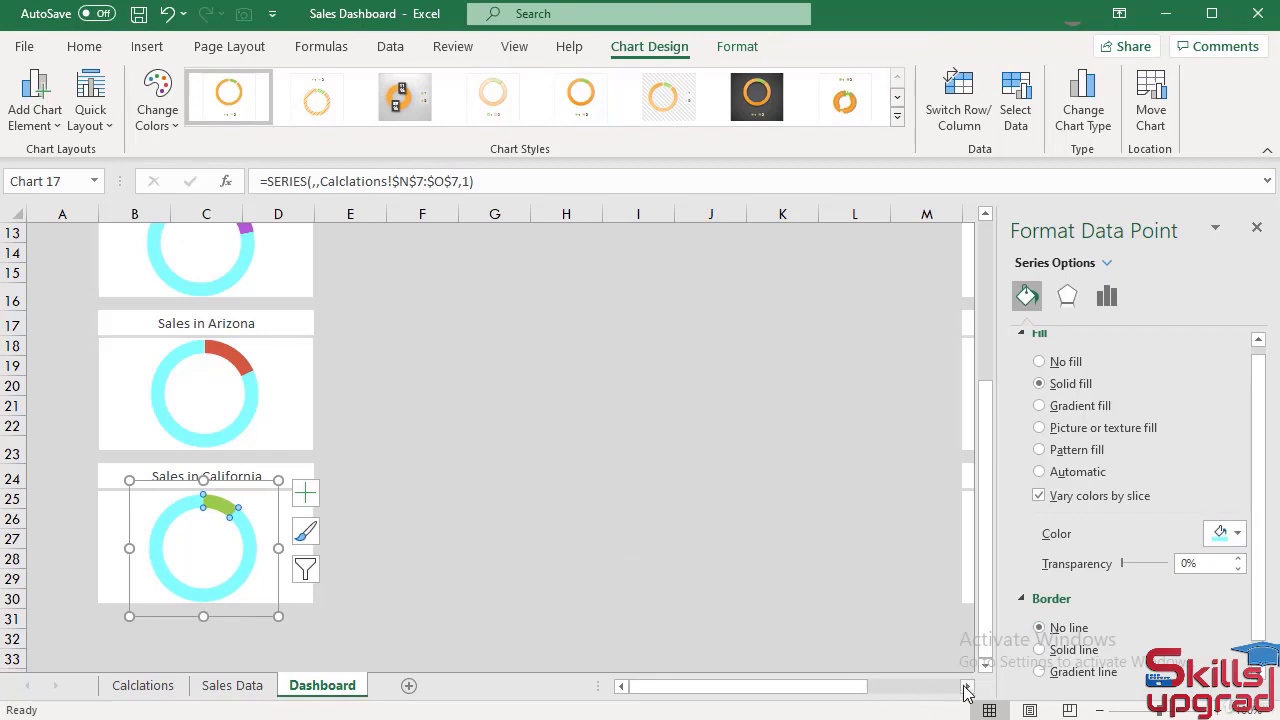
Step: Give the green slice of the Sales in Colorado doughnut chart a solid dark blue theme fill with no border line
{"action": "scroll", "coordinate": [966, 690], "scroll_direction": "right", "scroll_amount": 6}
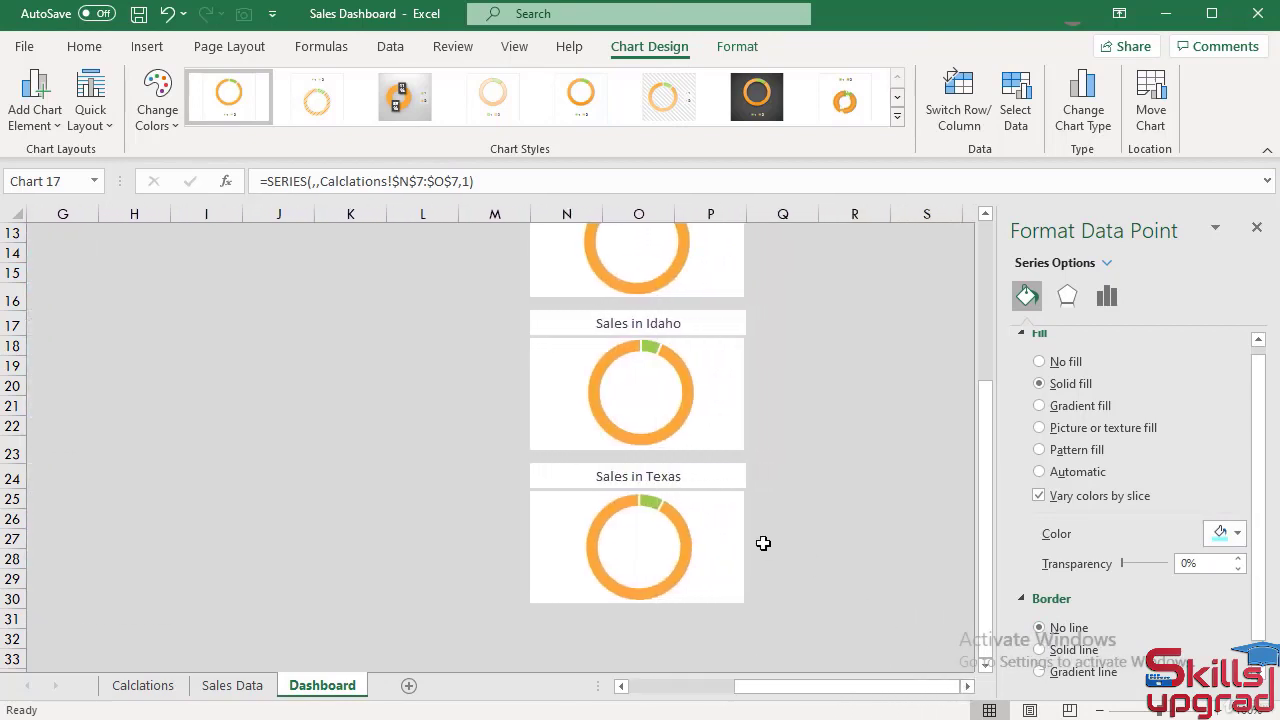
{"action": "scroll", "coordinate": [763, 543], "scroll_direction": "up", "scroll_amount": 4}
{"action": "left_click", "coordinate": [681, 311]}
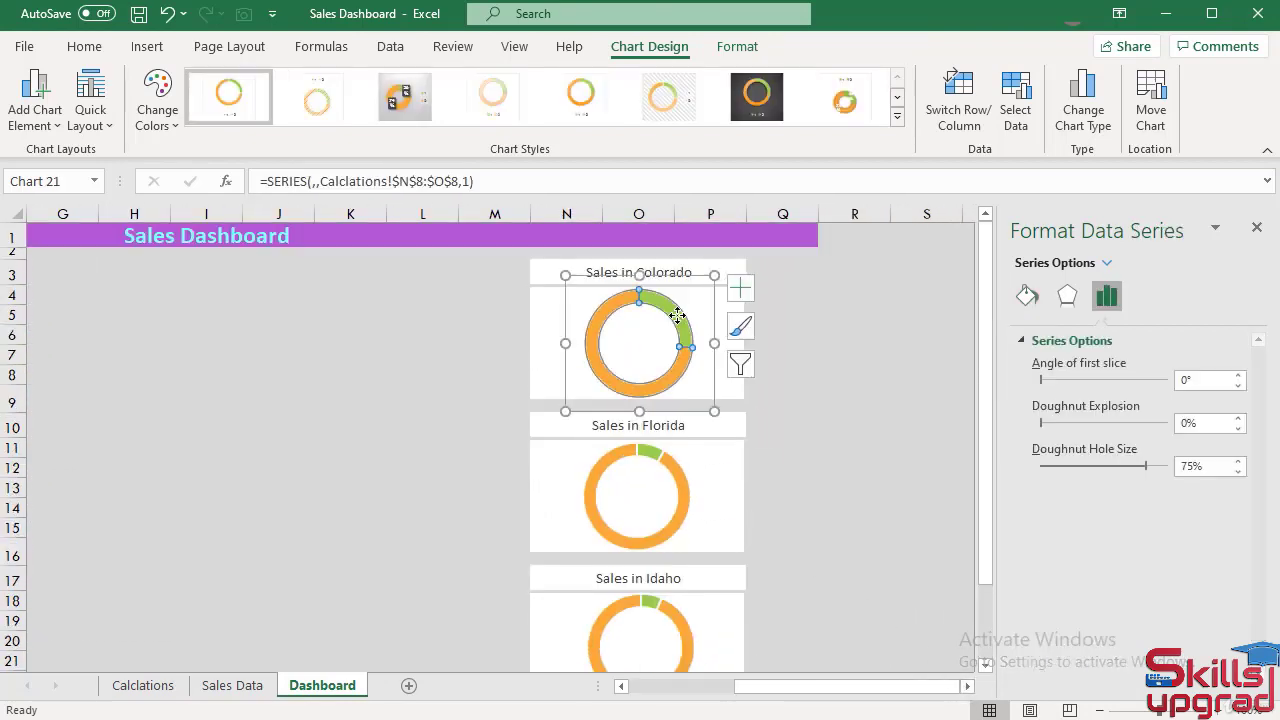
{"action": "left_click", "coordinate": [678, 316]}
{"action": "left_click", "coordinate": [1025, 298]}
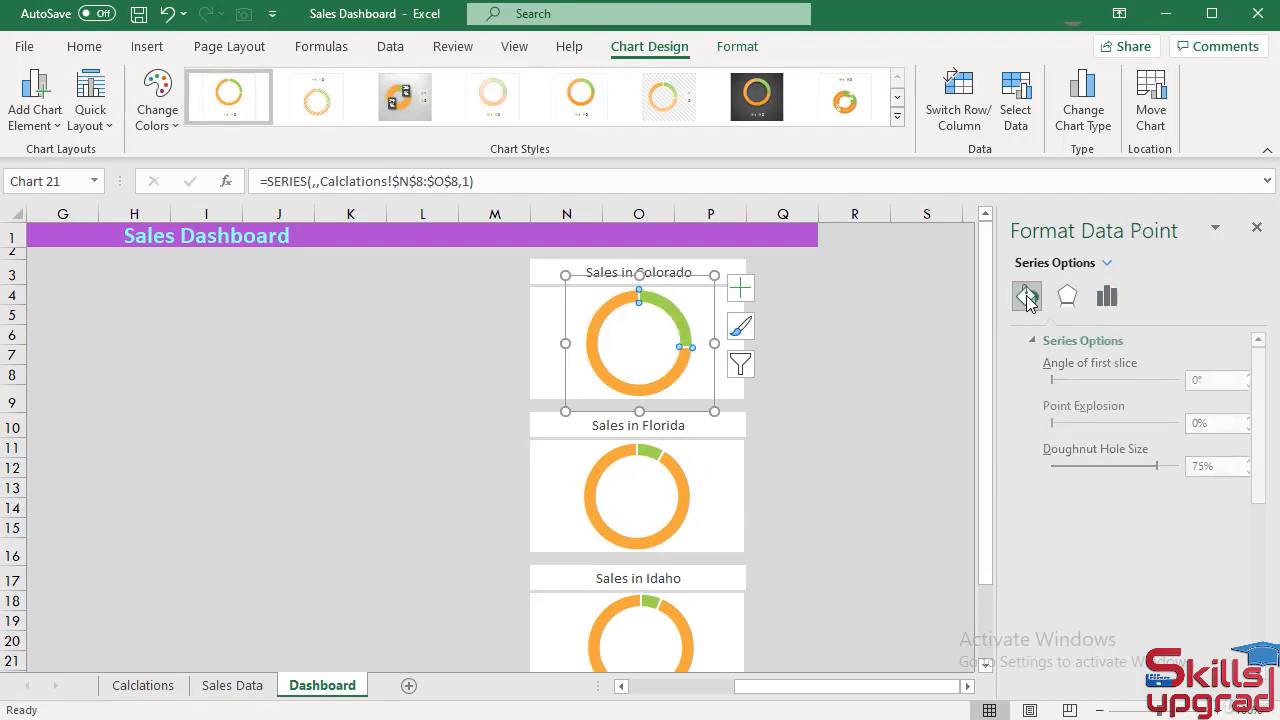
{"action": "left_click", "coordinate": [1039, 393]}
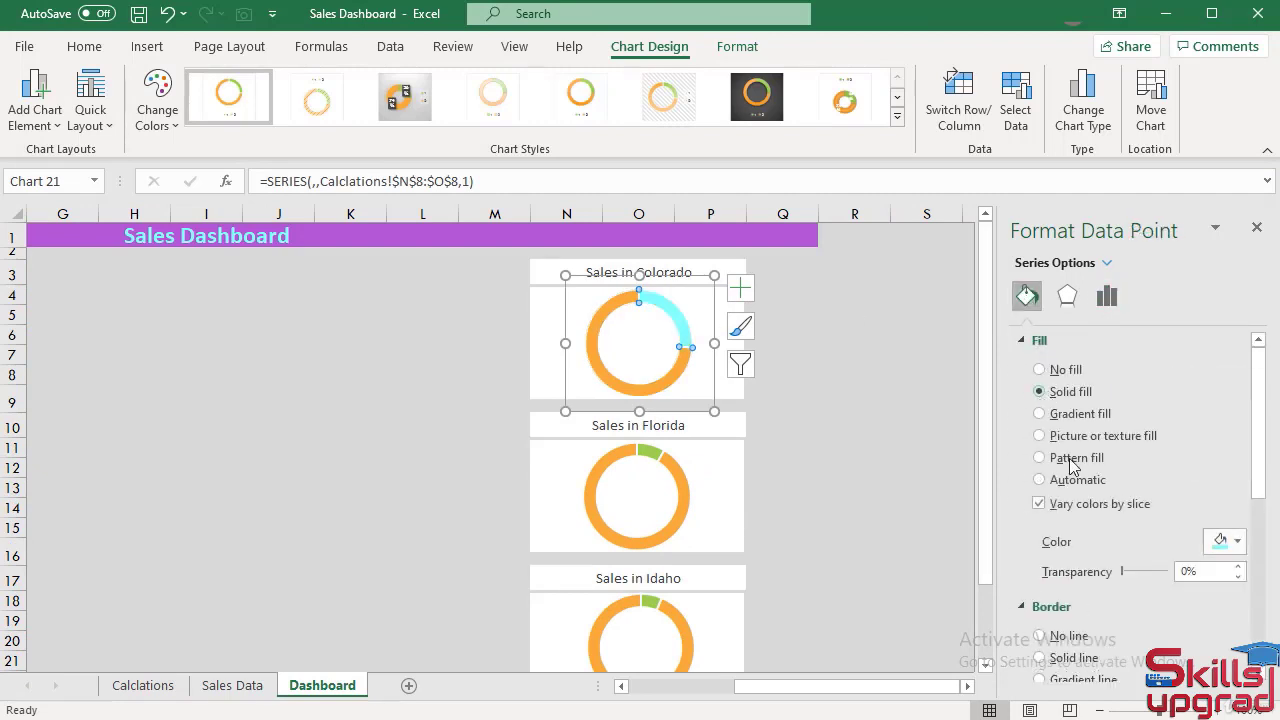
{"action": "left_click", "coordinate": [1238, 543]}
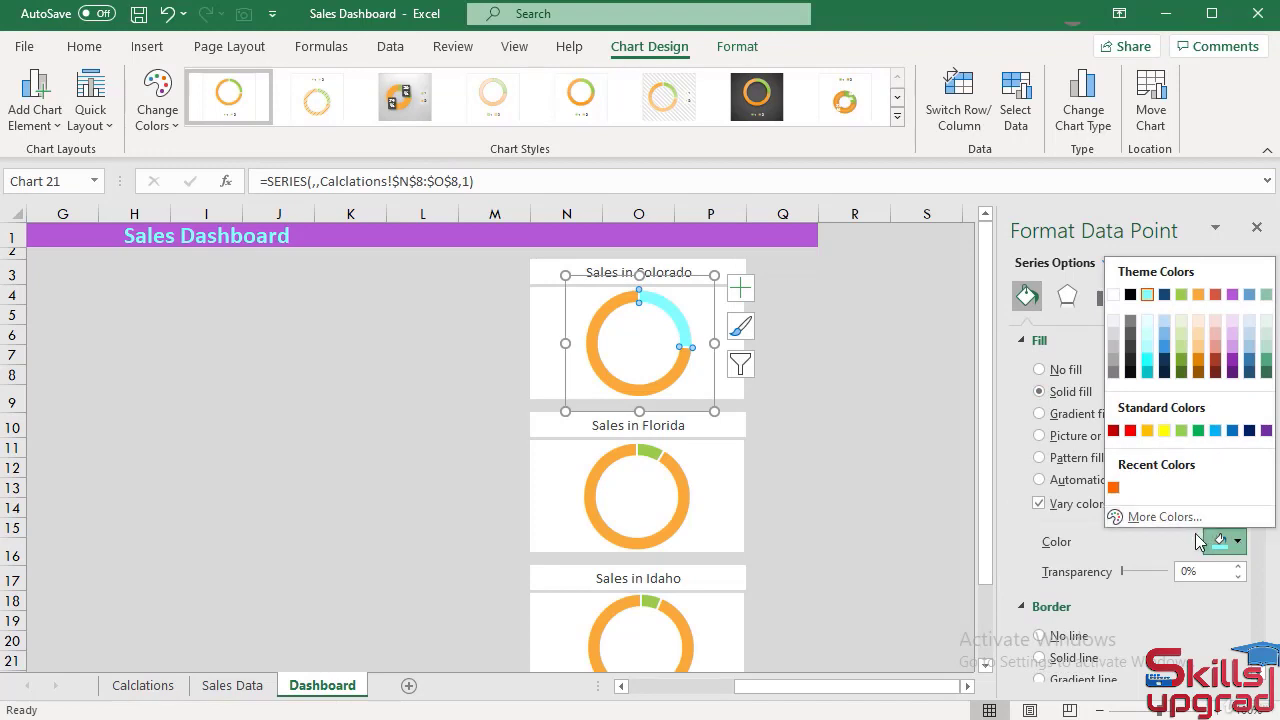
{"action": "left_click", "coordinate": [1164, 295]}
{"action": "left_click", "coordinate": [1039, 636]}
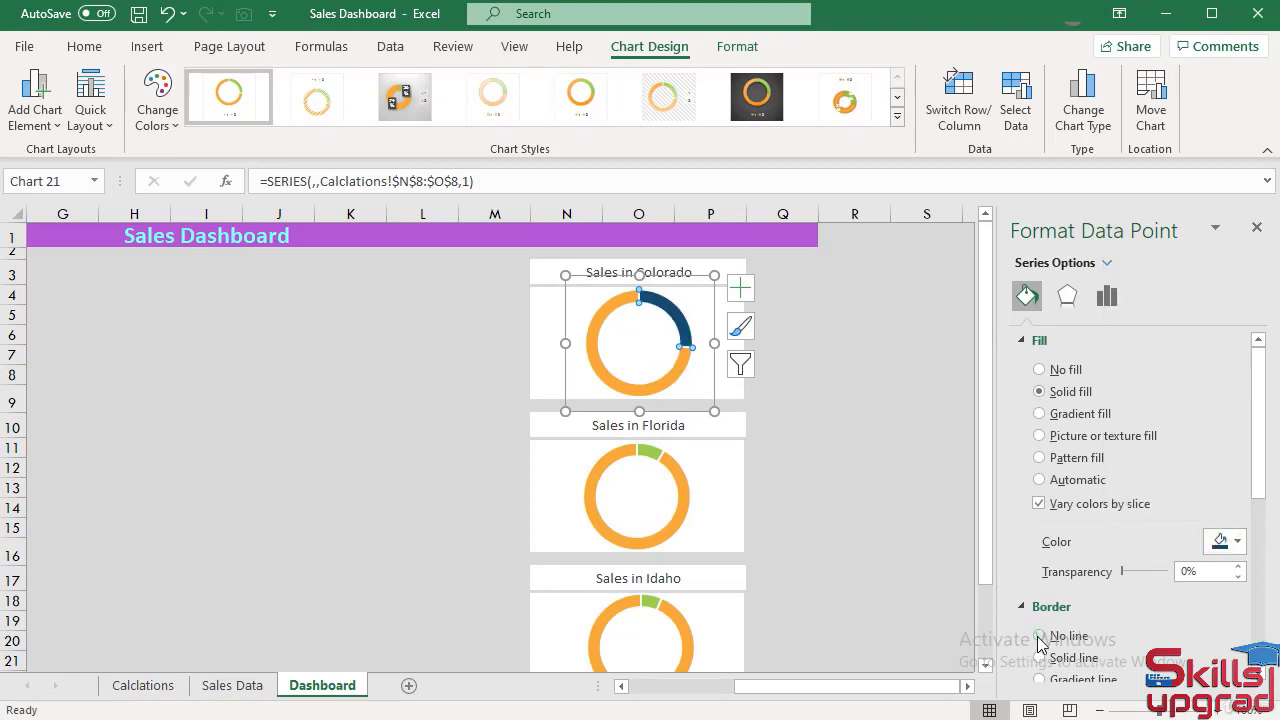
Step: Fill the orange slice of the Sales in Colorado doughnut chart with light turquoise and set its border to no line
{"action": "left_click", "coordinate": [675, 374]}
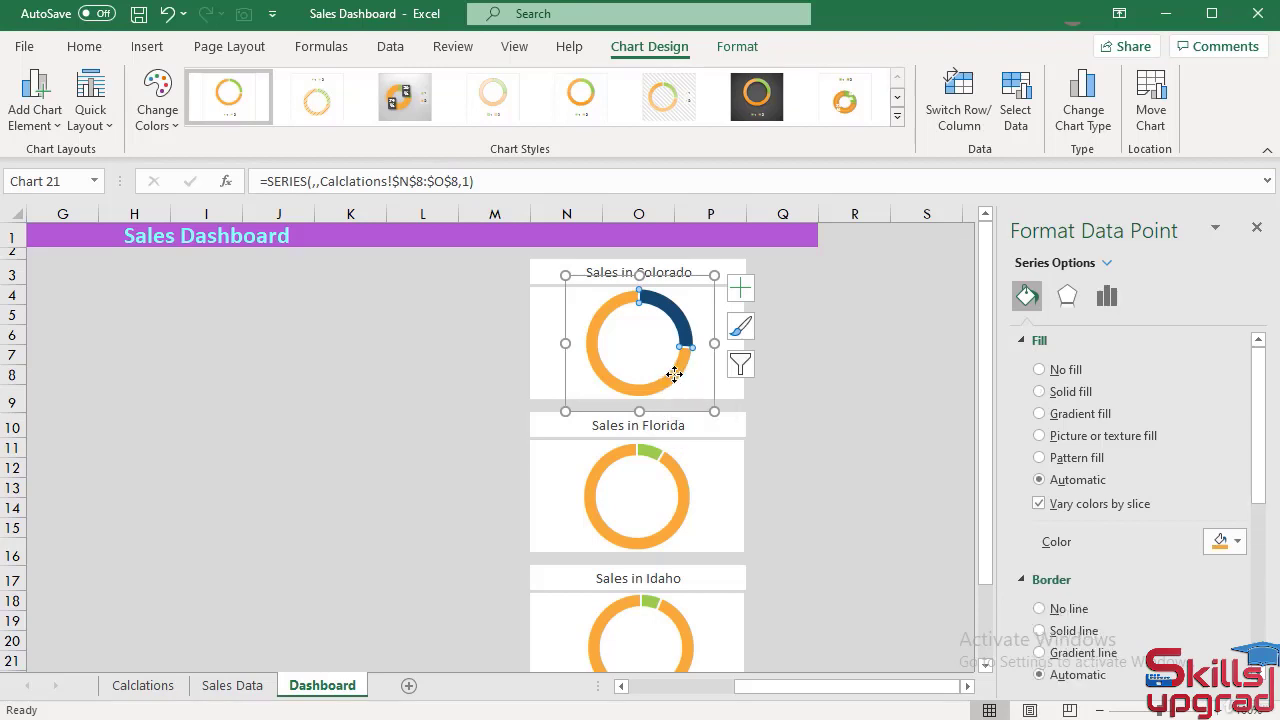
{"action": "left_click", "coordinate": [1238, 545]}
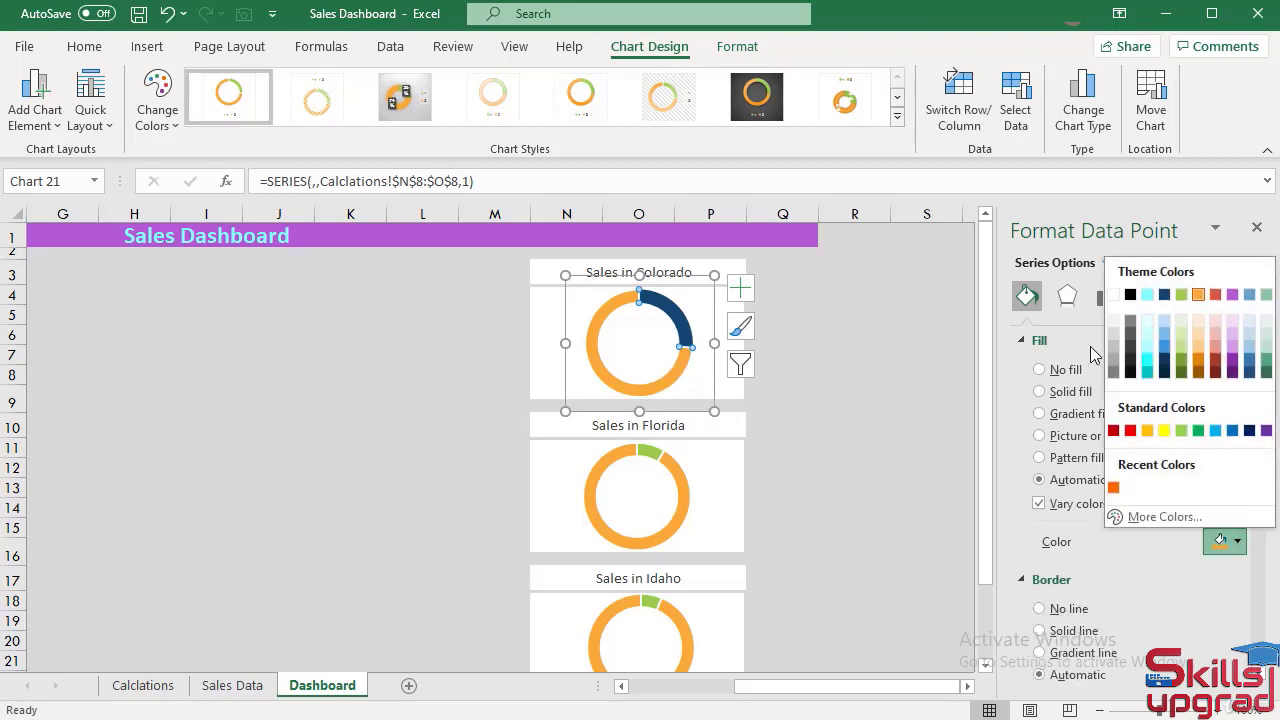
{"action": "left_click", "coordinate": [1147, 295]}
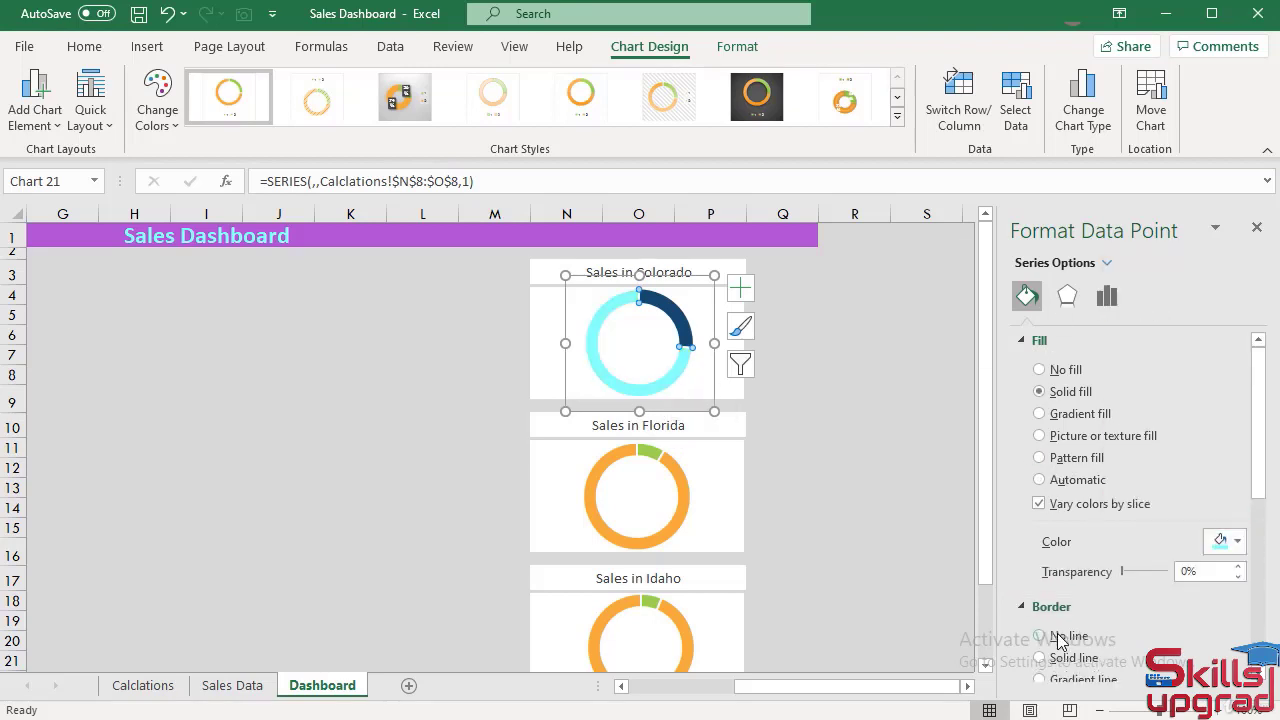
{"action": "left_click", "coordinate": [1040, 636]}
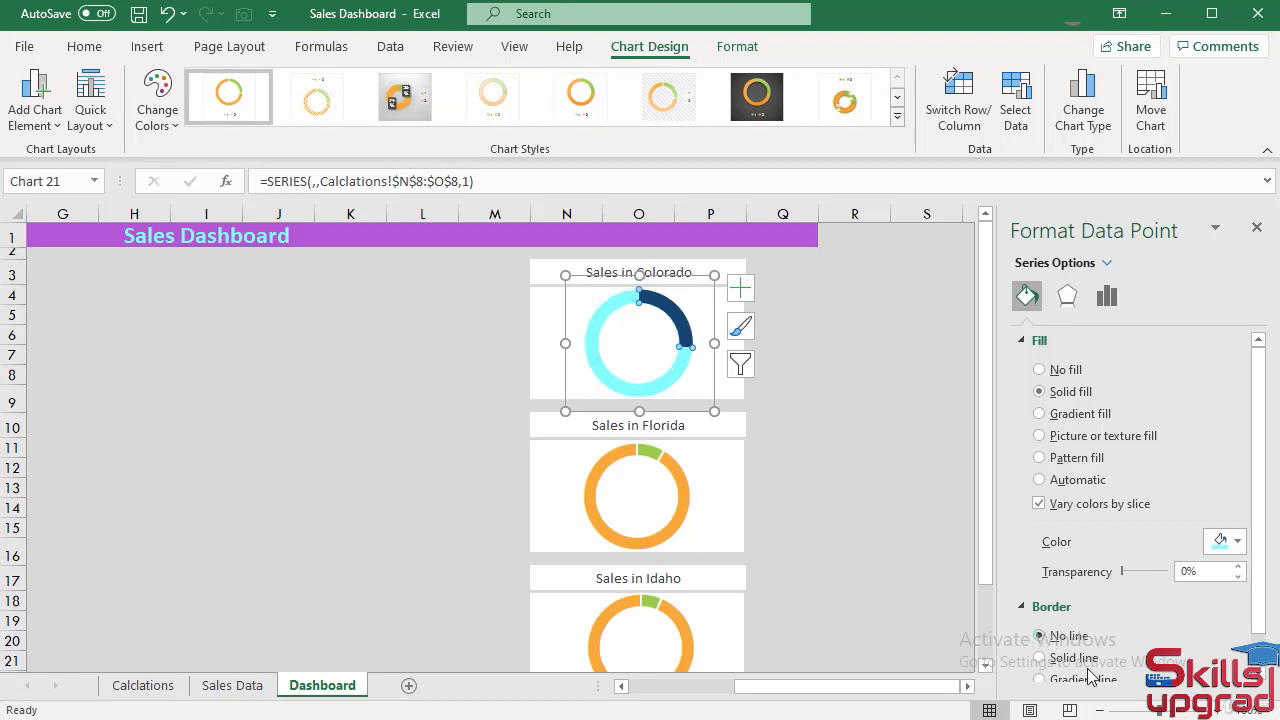
Step: Give the green slice of the Sales in Florida doughnut chart a solid gray-green theme fill with no border line
{"action": "left_click", "coordinate": [648, 454]}
{"action": "left_click", "coordinate": [648, 454]}
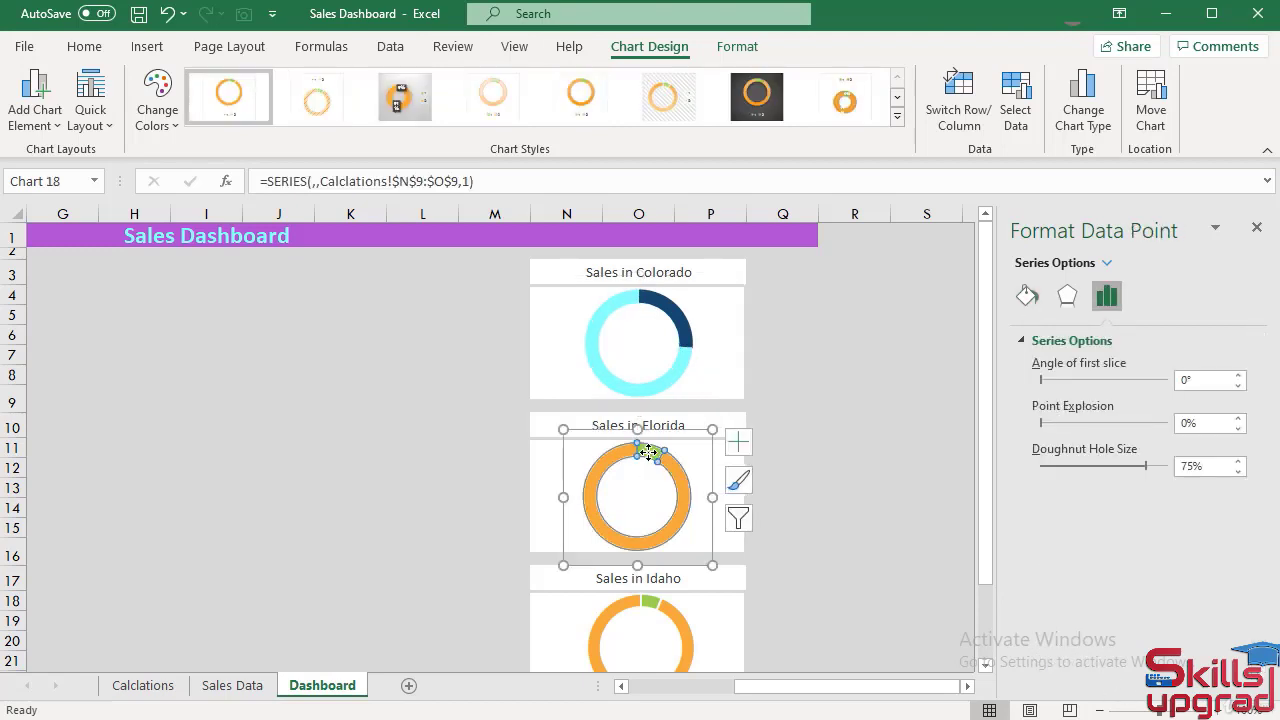
{"action": "left_click", "coordinate": [1027, 295]}
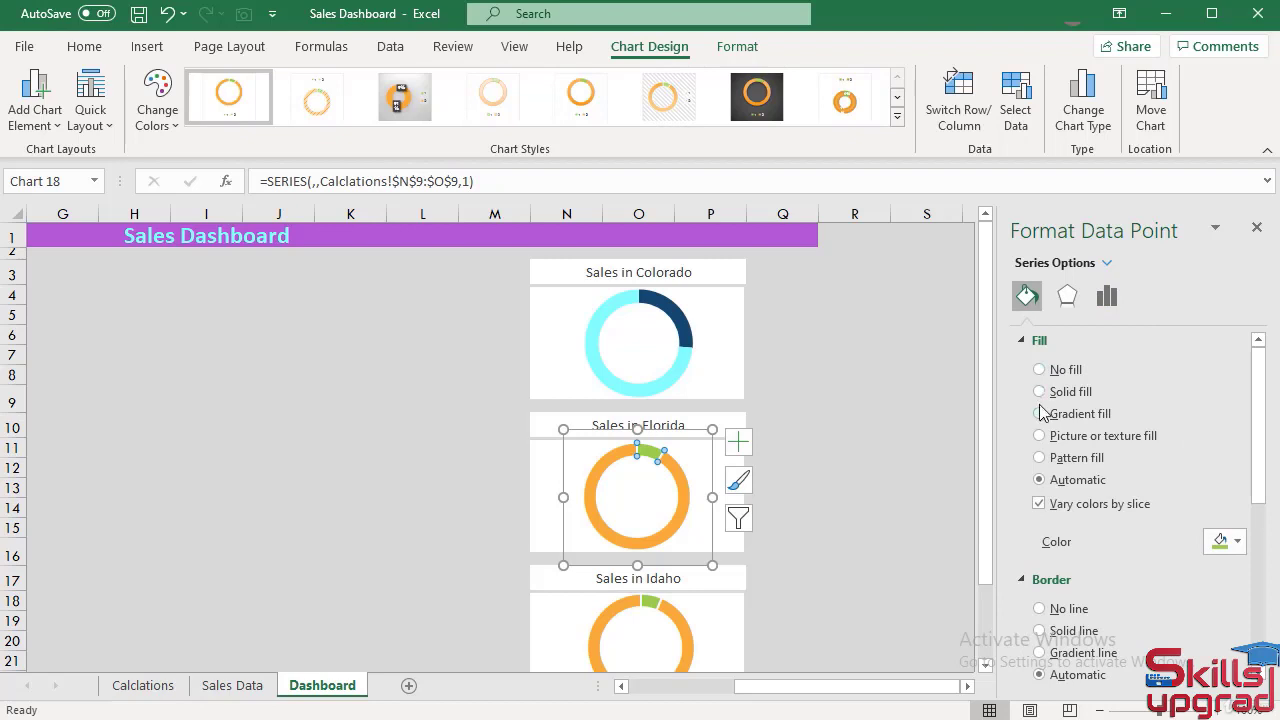
{"action": "left_click", "coordinate": [1040, 391]}
{"action": "left_click", "coordinate": [1240, 543]}
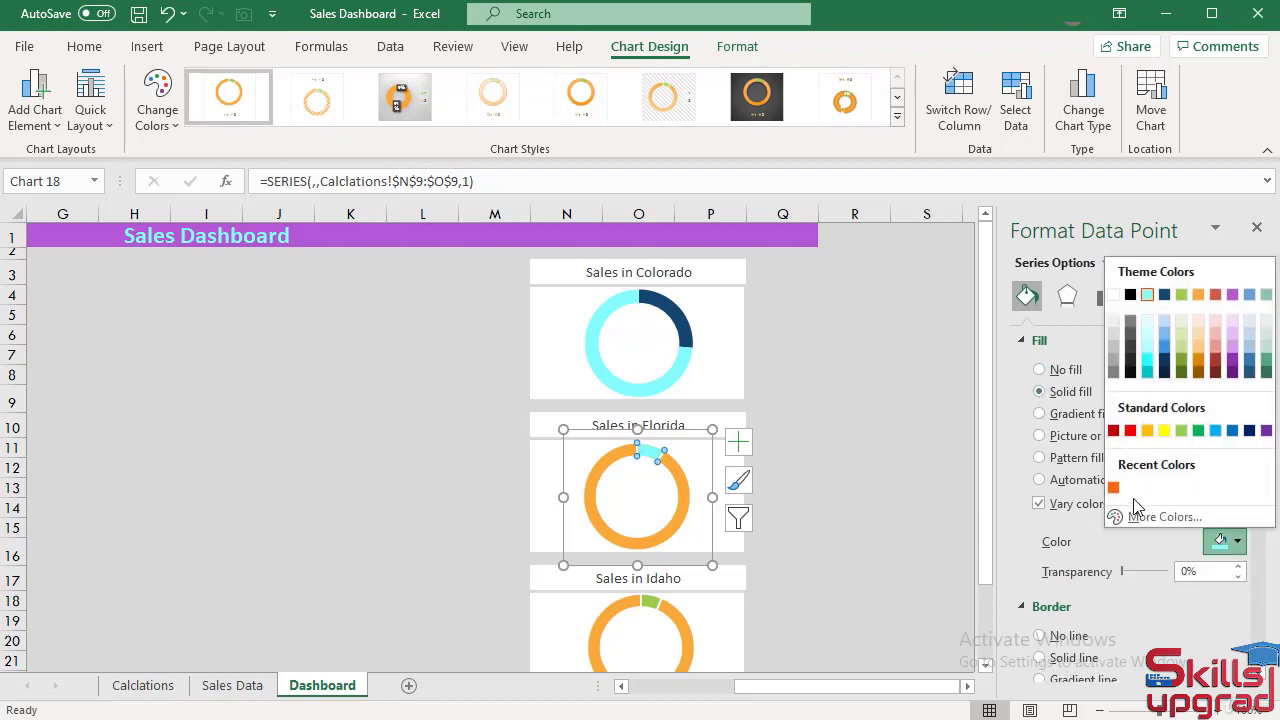
{"action": "left_click", "coordinate": [1266, 296]}
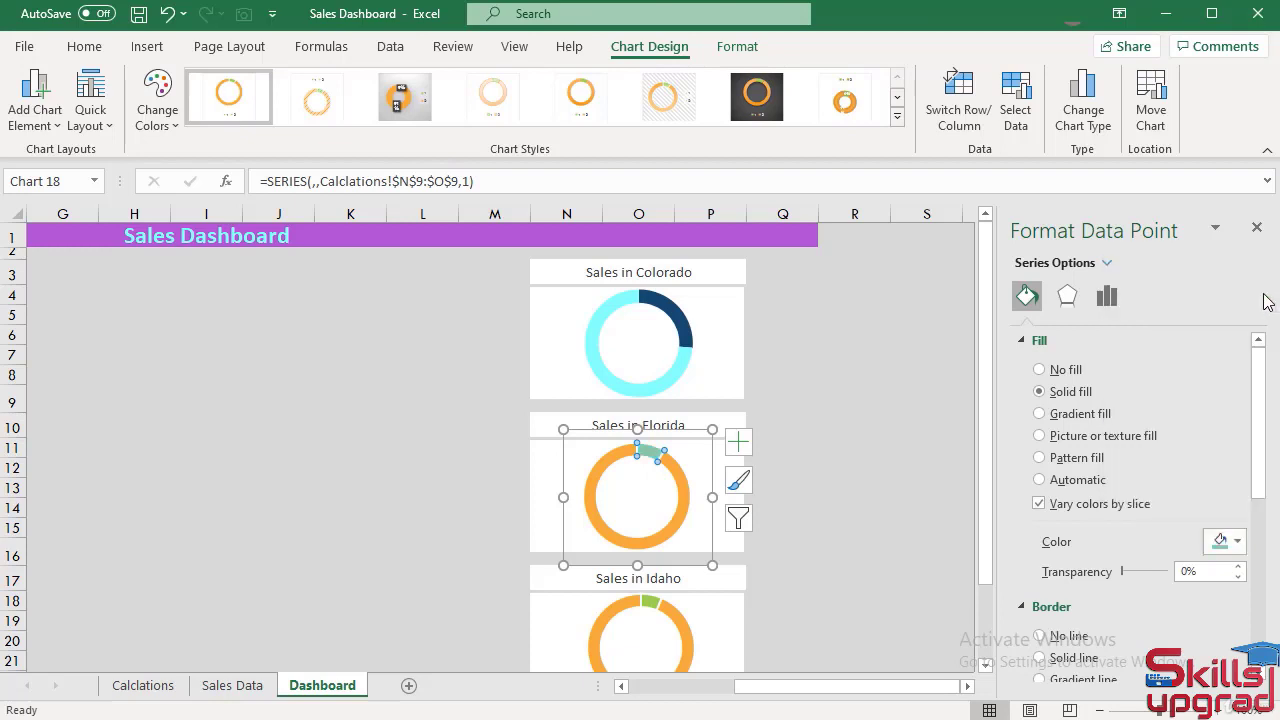
{"action": "left_click", "coordinate": [1039, 636]}
Step: Apply a solid light turquoise fill to the orange slice of the Sales in Florida doughnut chart and remove its border line
{"action": "left_click", "coordinate": [680, 474]}
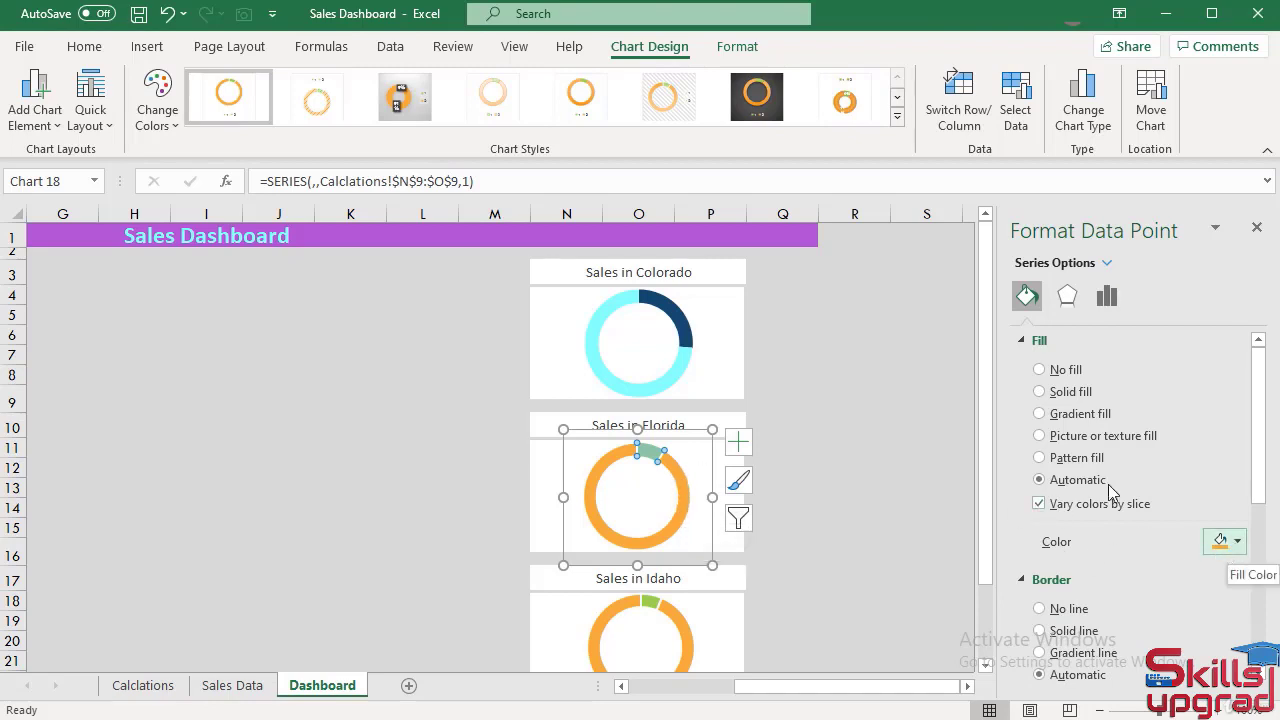
{"action": "left_click", "coordinate": [1040, 393]}
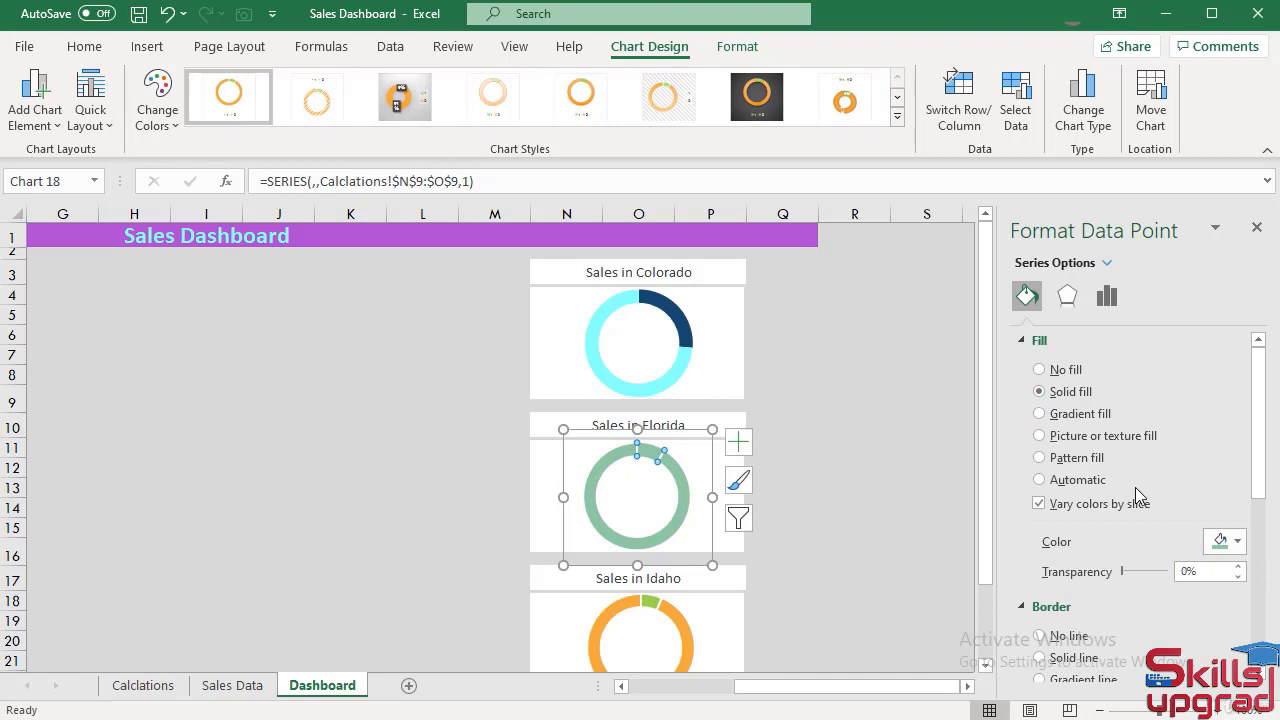
{"action": "left_click", "coordinate": [1237, 541]}
{"action": "left_click", "coordinate": [1146, 294]}
{"action": "scroll", "coordinate": [1153, 540], "scroll_direction": "down", "scroll_amount": 2}
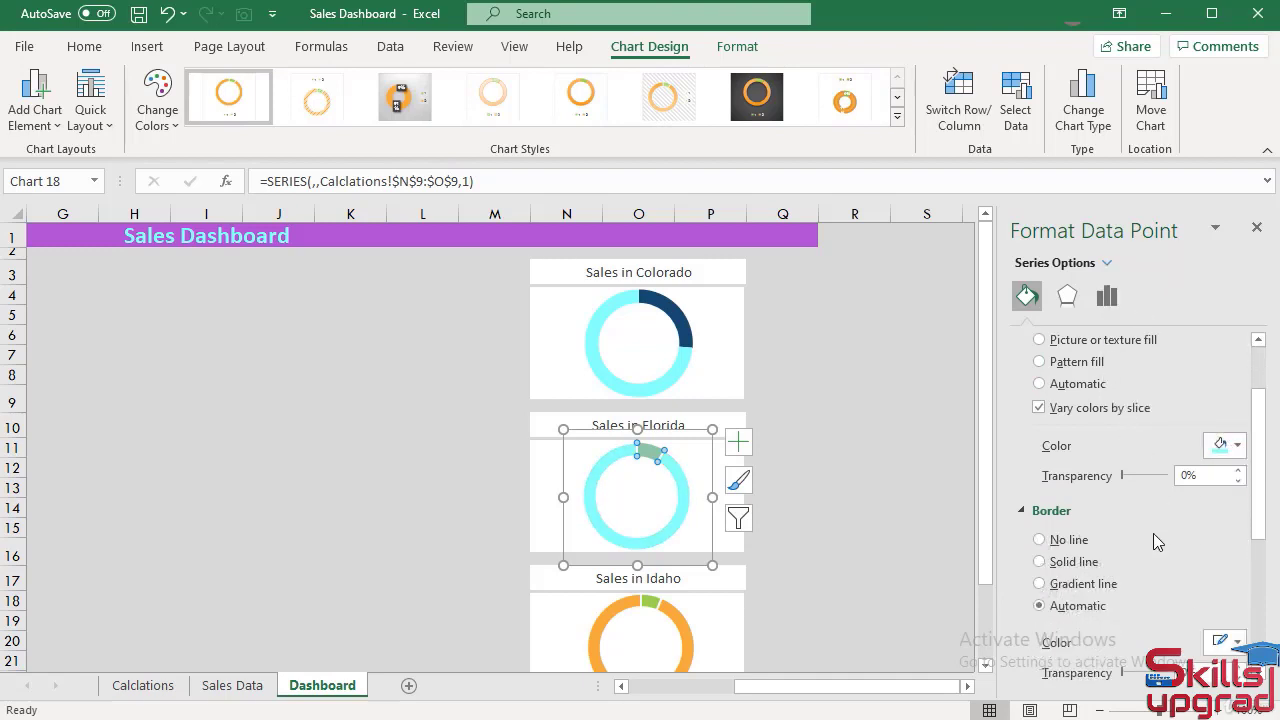
{"action": "left_click", "coordinate": [1039, 541]}
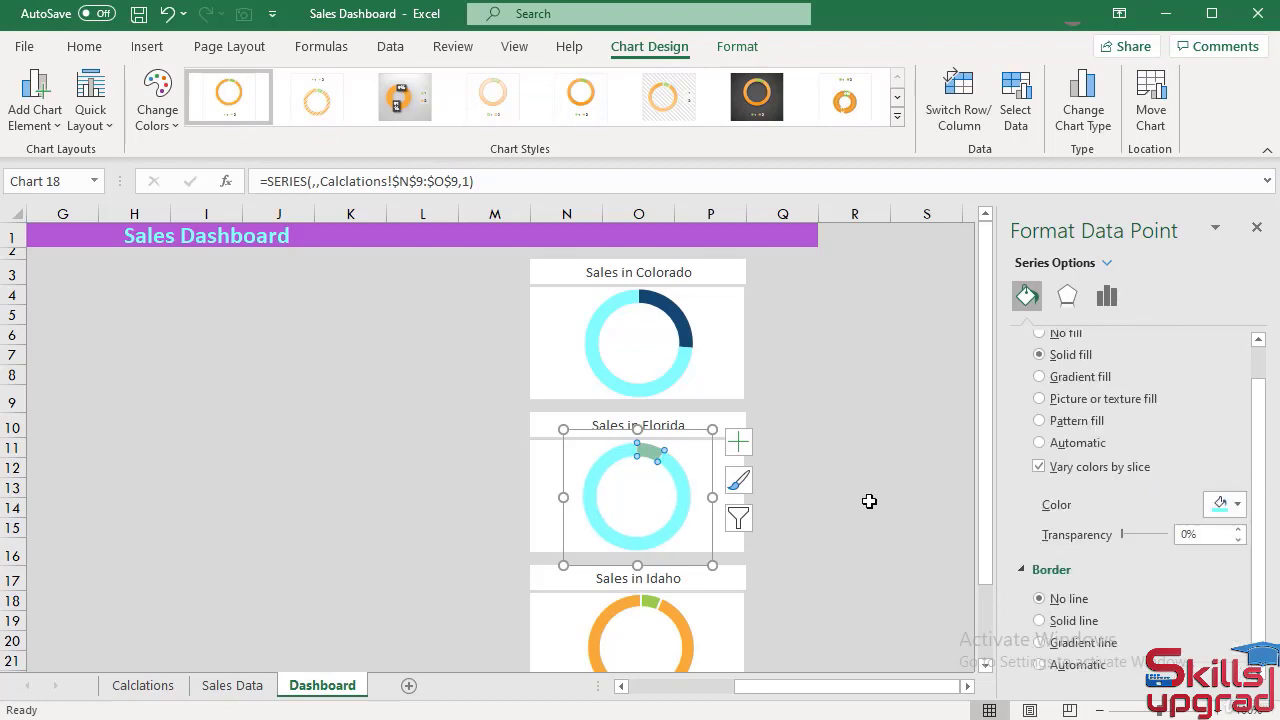
Step: Give the green slice of the Sales in Idaho doughnut chart a solid standard purple fill with no border line
{"action": "scroll", "coordinate": [869, 501], "scroll_direction": "down", "scroll_amount": 4}
{"action": "left_click", "coordinate": [650, 345]}
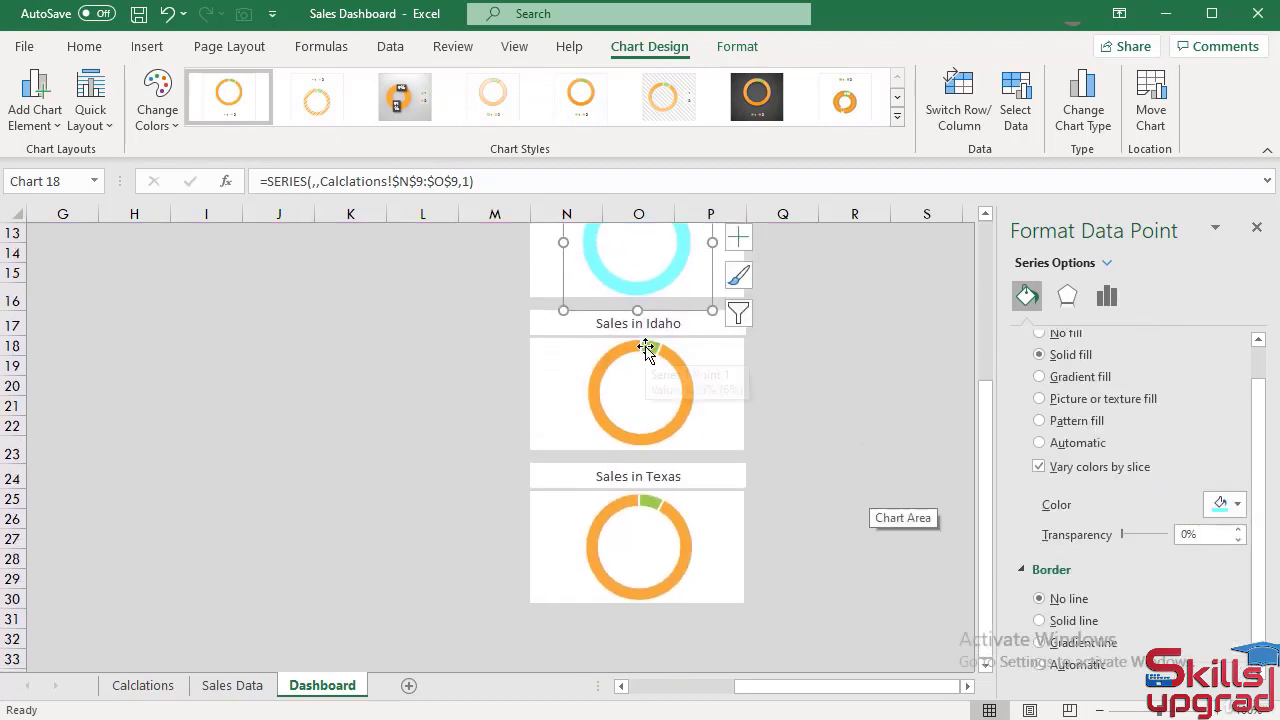
{"action": "left_click", "coordinate": [650, 345]}
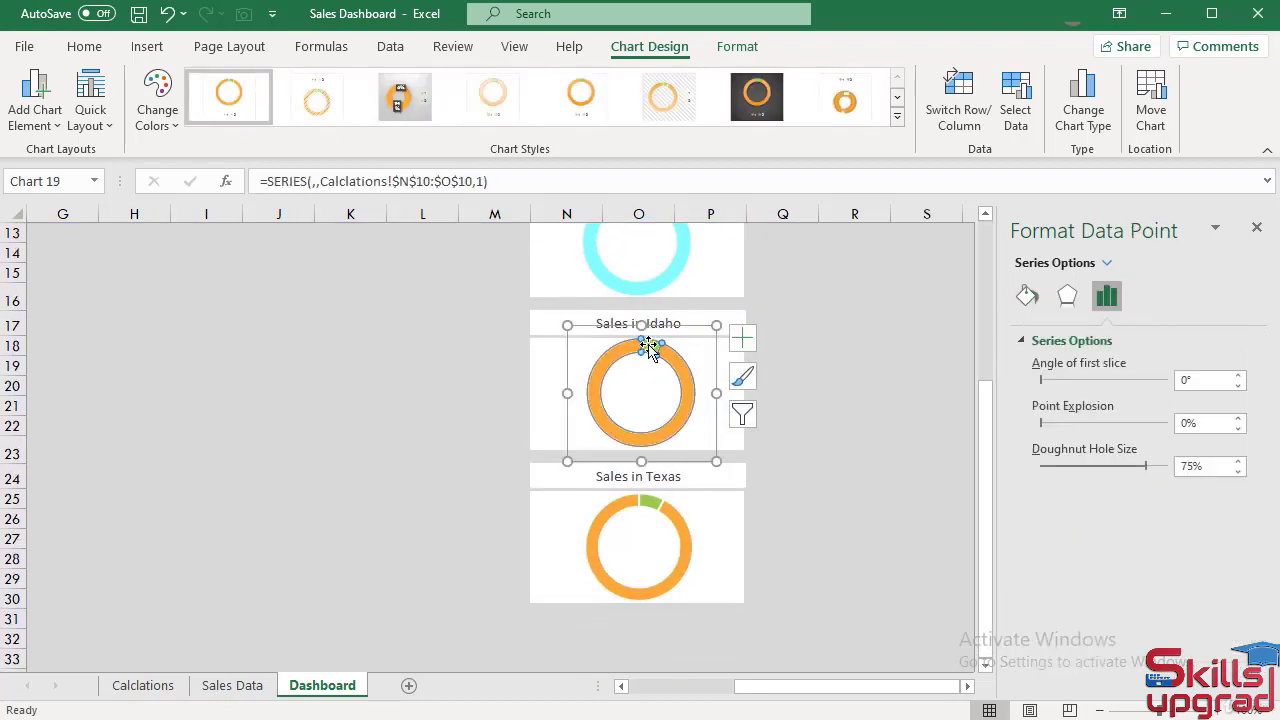
{"action": "left_click", "coordinate": [1027, 295]}
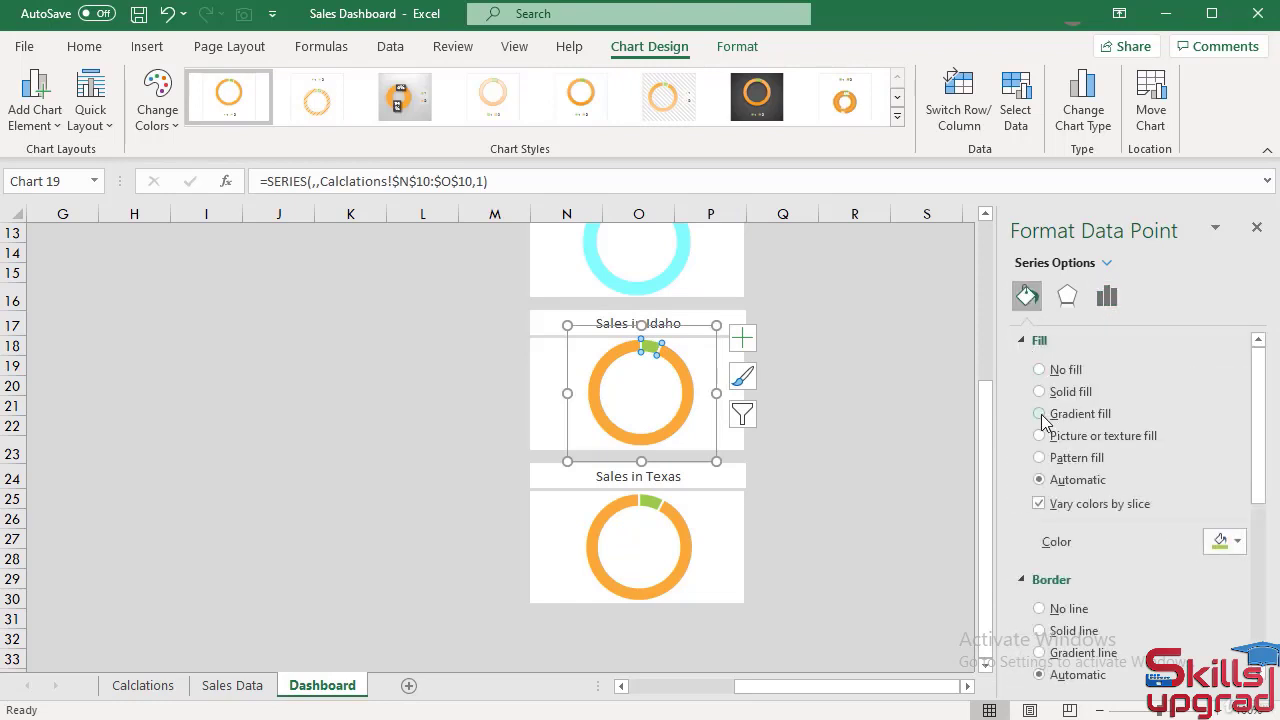
{"action": "left_click", "coordinate": [1040, 392]}
{"action": "left_click", "coordinate": [1238, 541]}
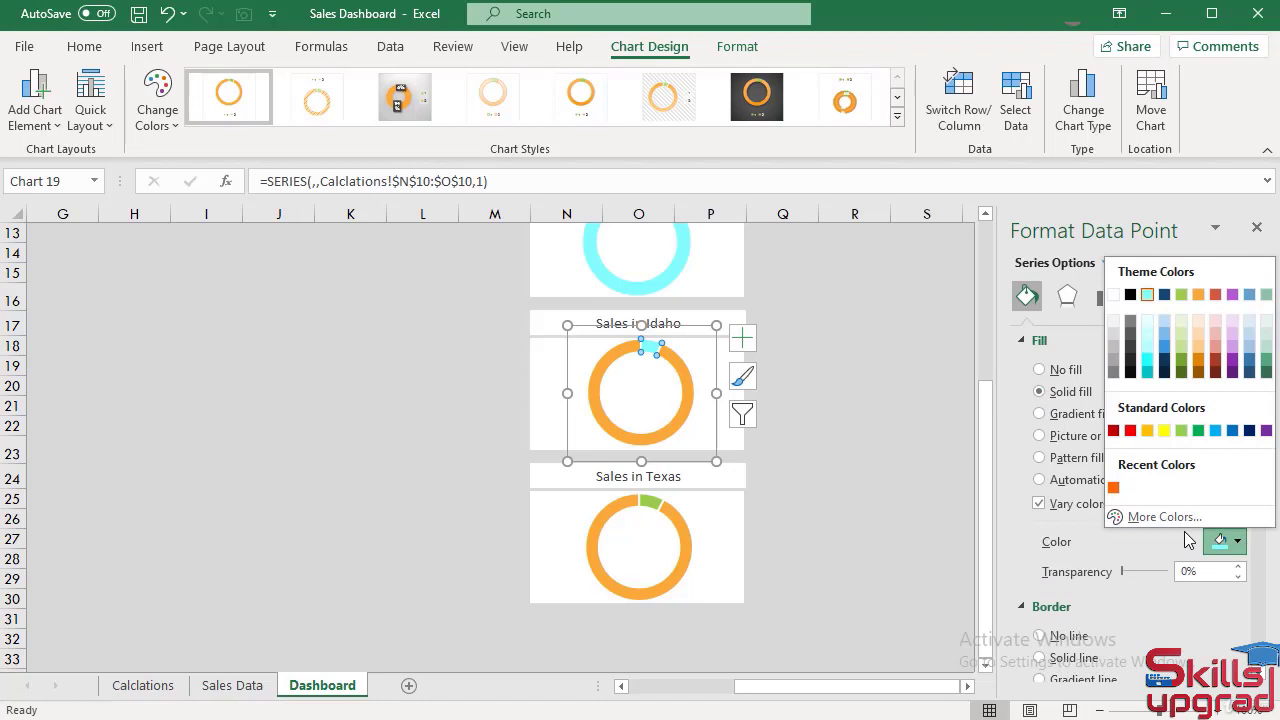
{"action": "left_click", "coordinate": [1266, 431]}
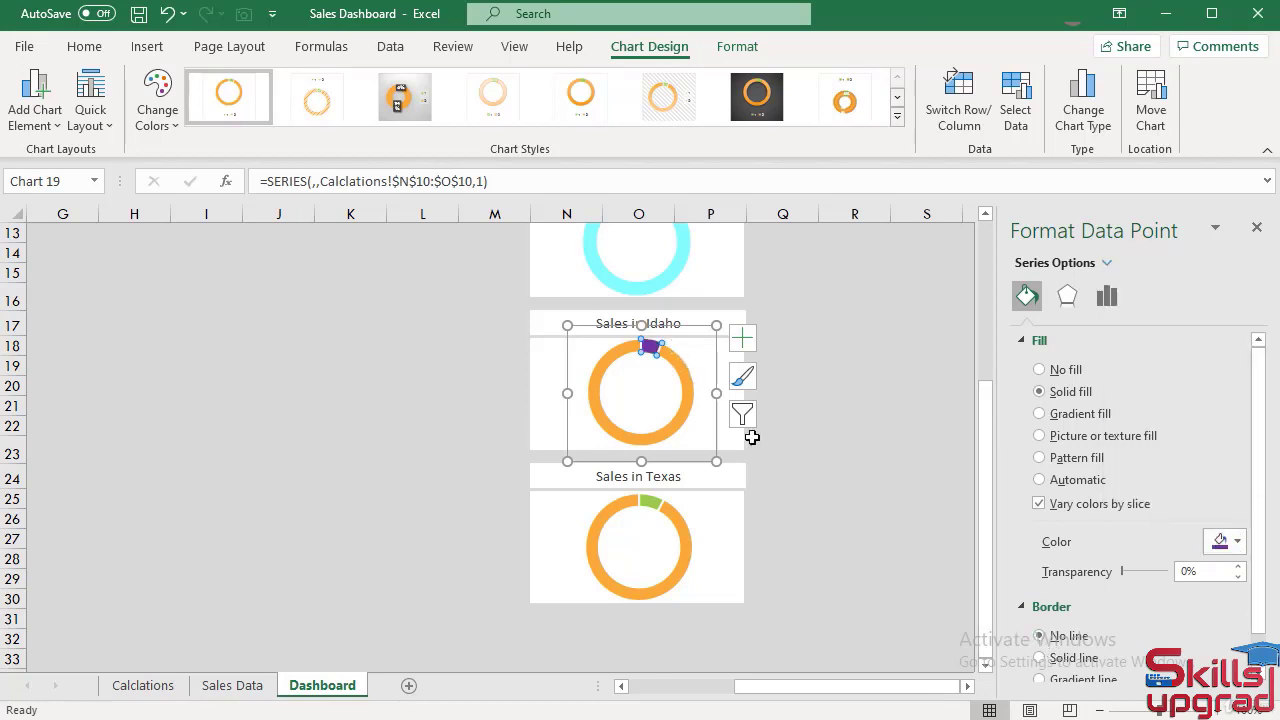
Step: Fill the orange slice of the Sales in Idaho doughnut chart with light turquoise and set its border to no line
{"action": "left_click", "coordinate": [687, 396]}
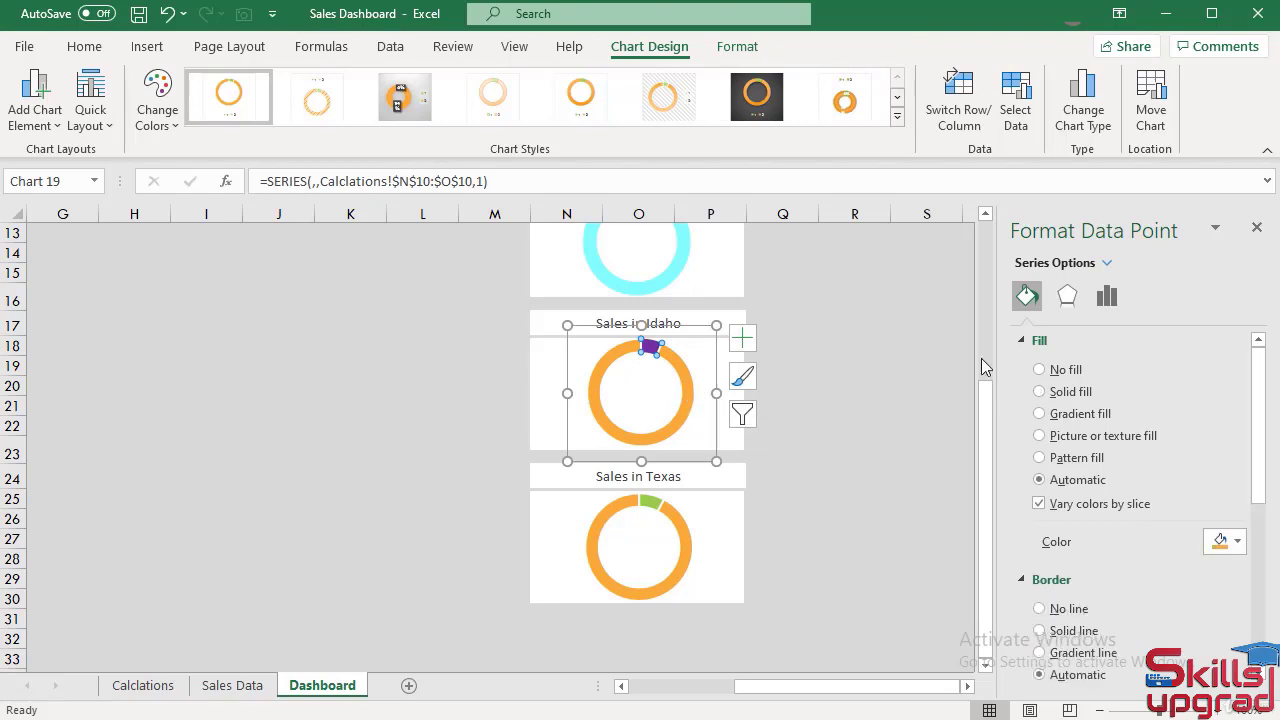
{"action": "left_click", "coordinate": [1237, 541]}
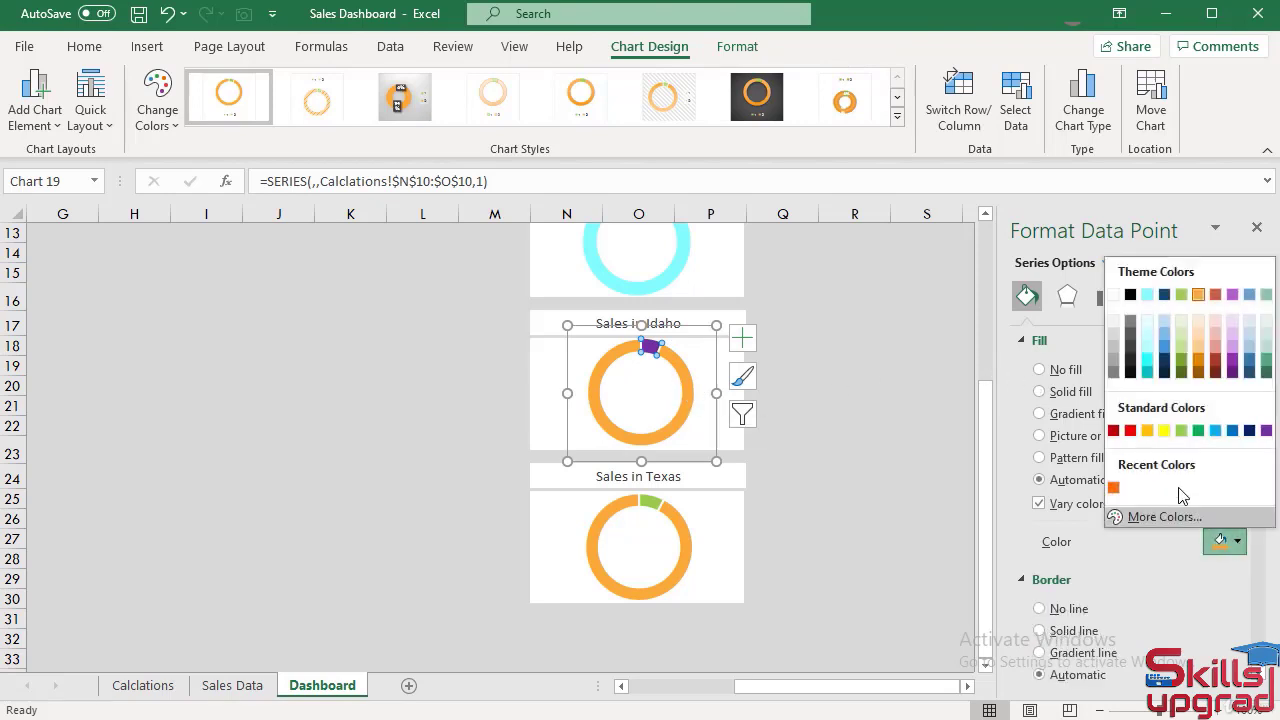
{"action": "left_click", "coordinate": [1155, 293]}
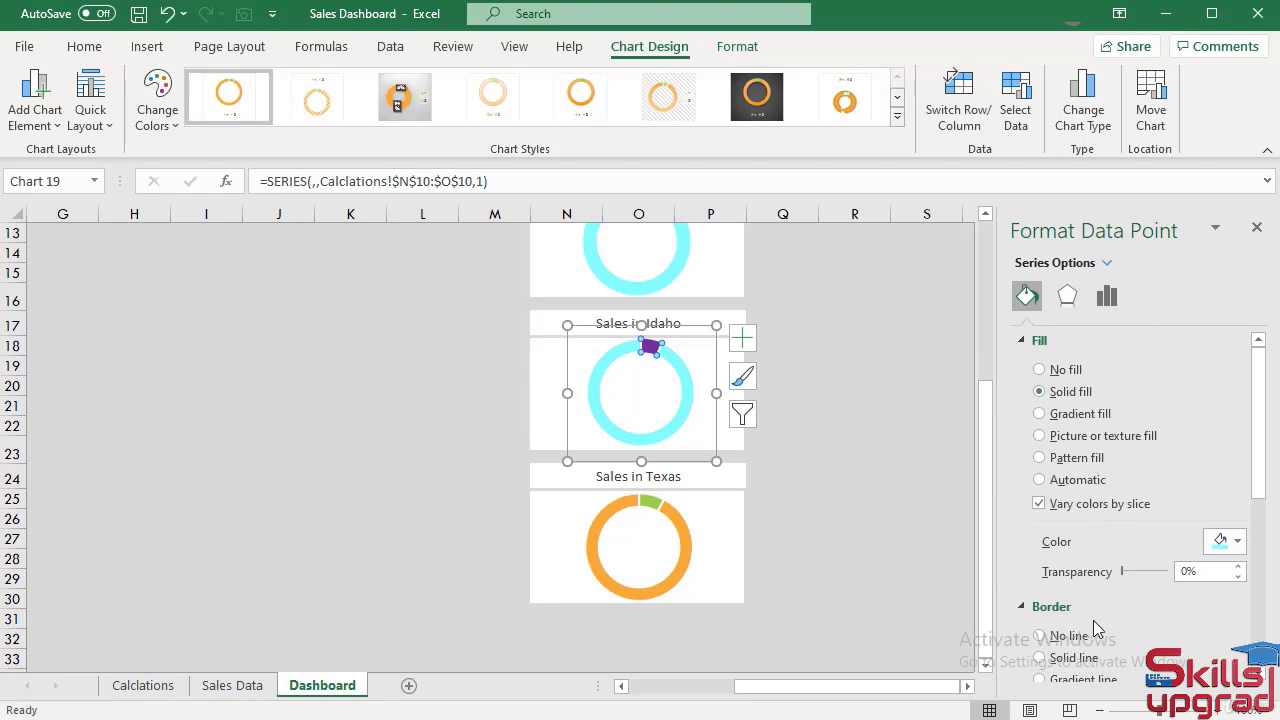
{"action": "scroll", "coordinate": [1093, 620], "scroll_direction": "down", "scroll_amount": 1}
{"action": "left_click", "coordinate": [1040, 589]}
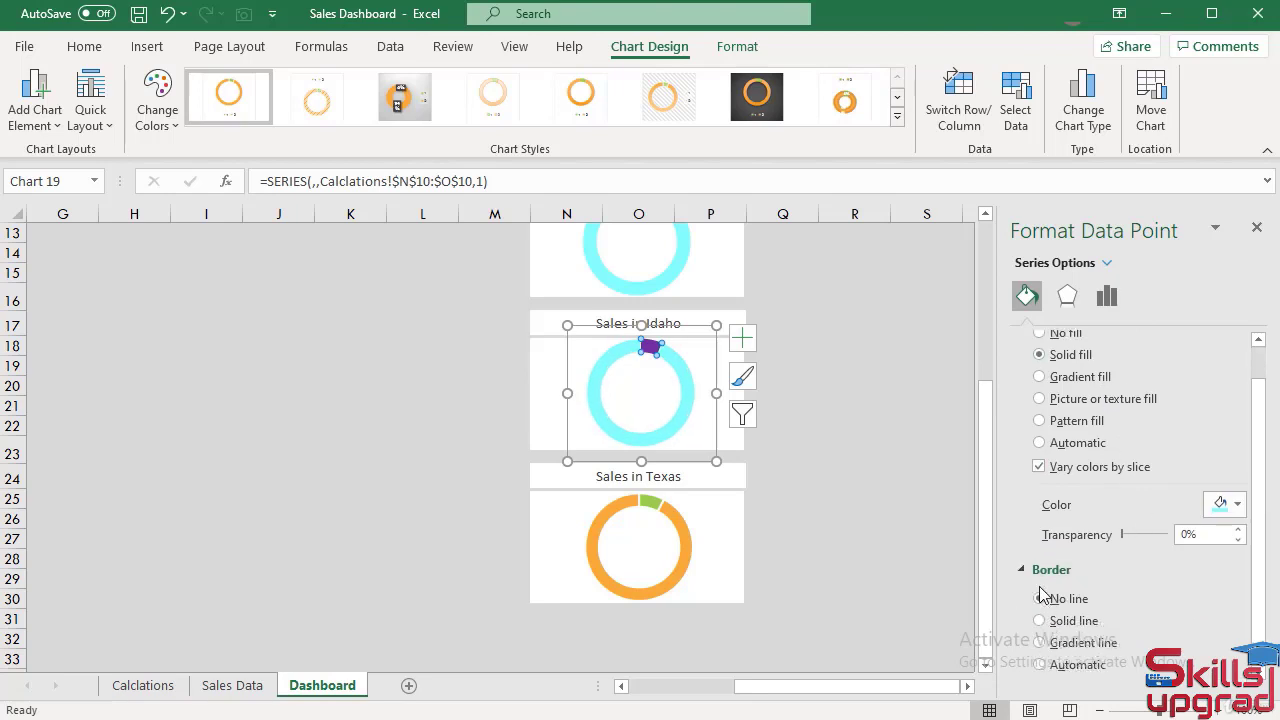
Step: Try a standard green fill on the plot area of the Sales in Texas doughnut chart and undo it
{"action": "left_click", "coordinate": [642, 531]}
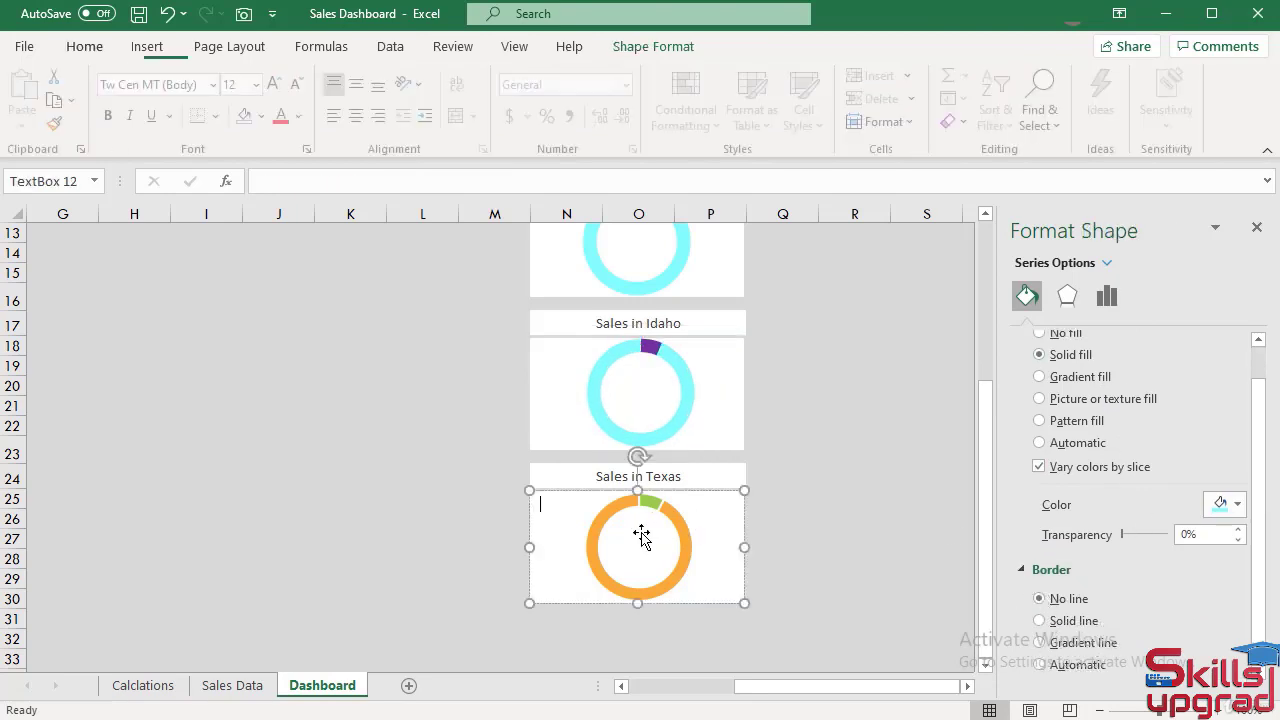
{"action": "left_click", "coordinate": [640, 532]}
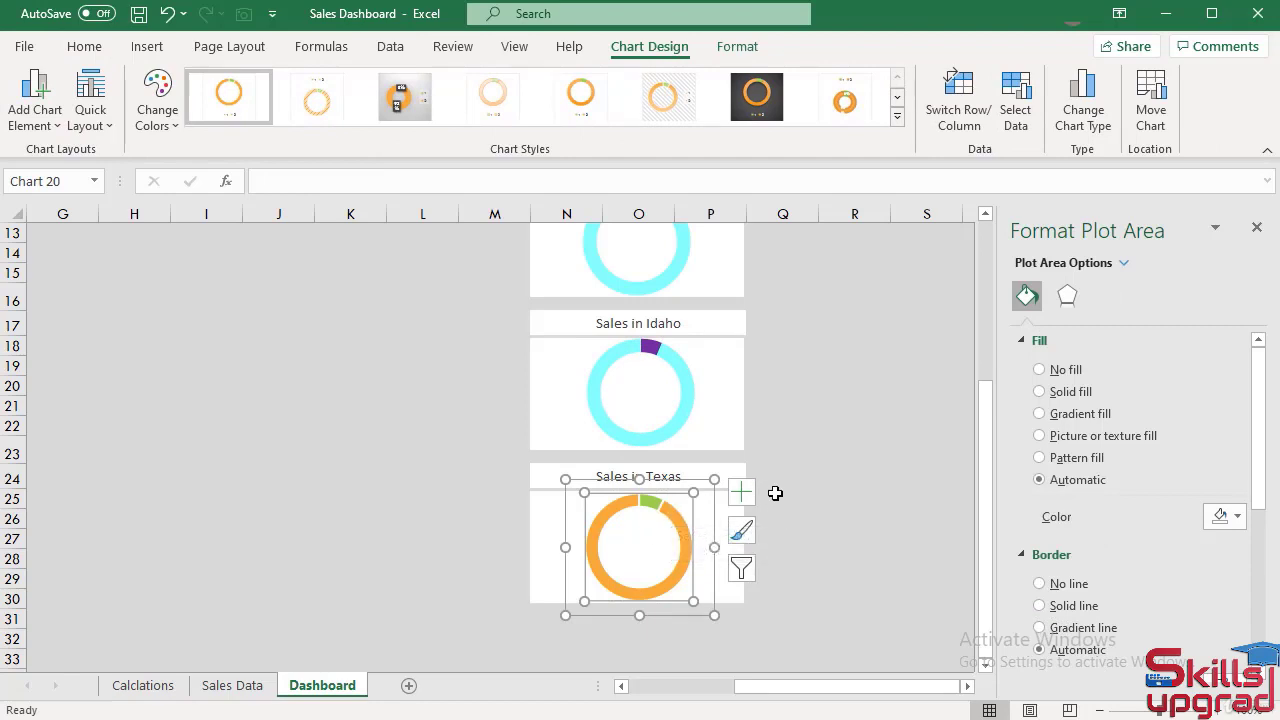
{"action": "left_click", "coordinate": [1238, 518]}
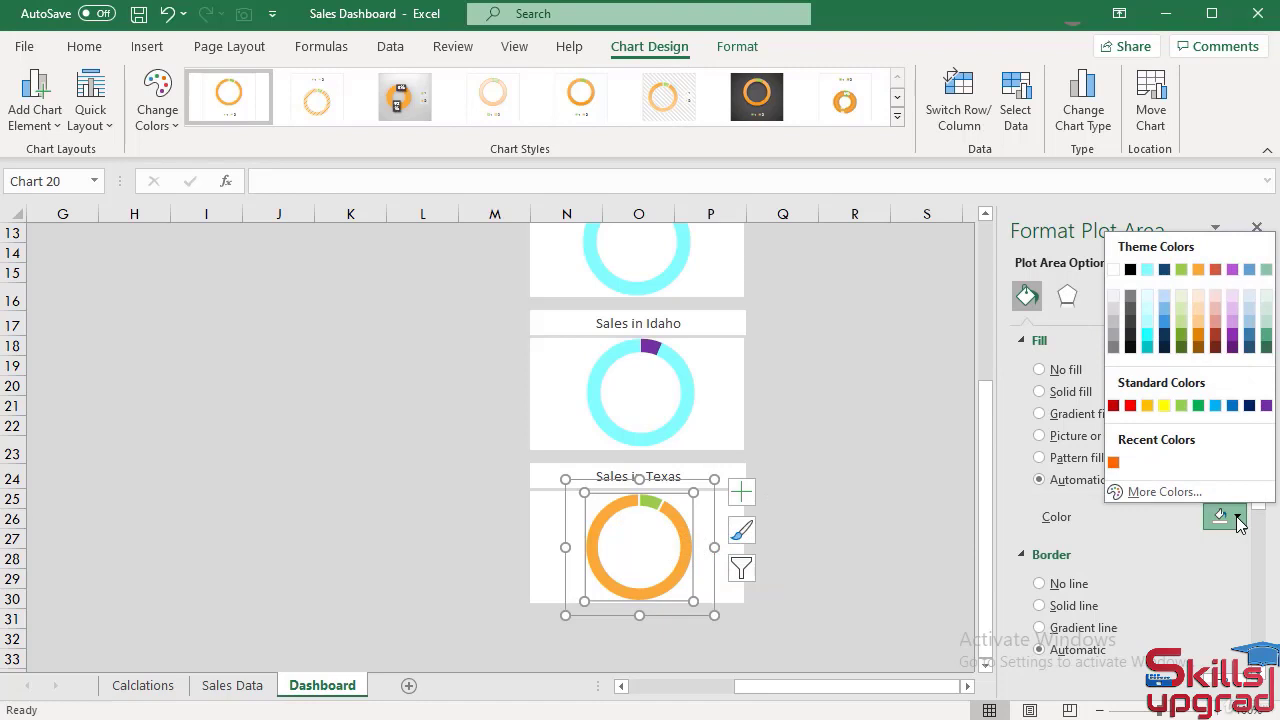
{"action": "left_click", "coordinate": [1198, 405]}
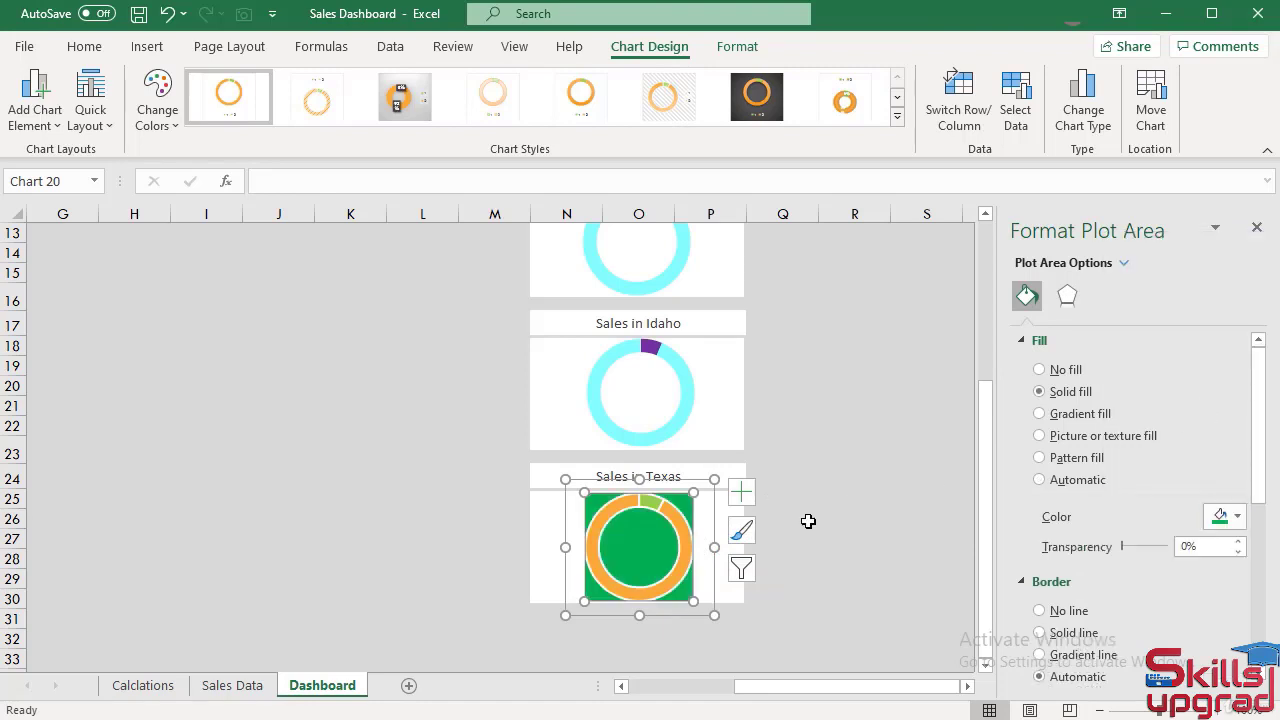
{"action": "left_click", "coordinate": [167, 15]}
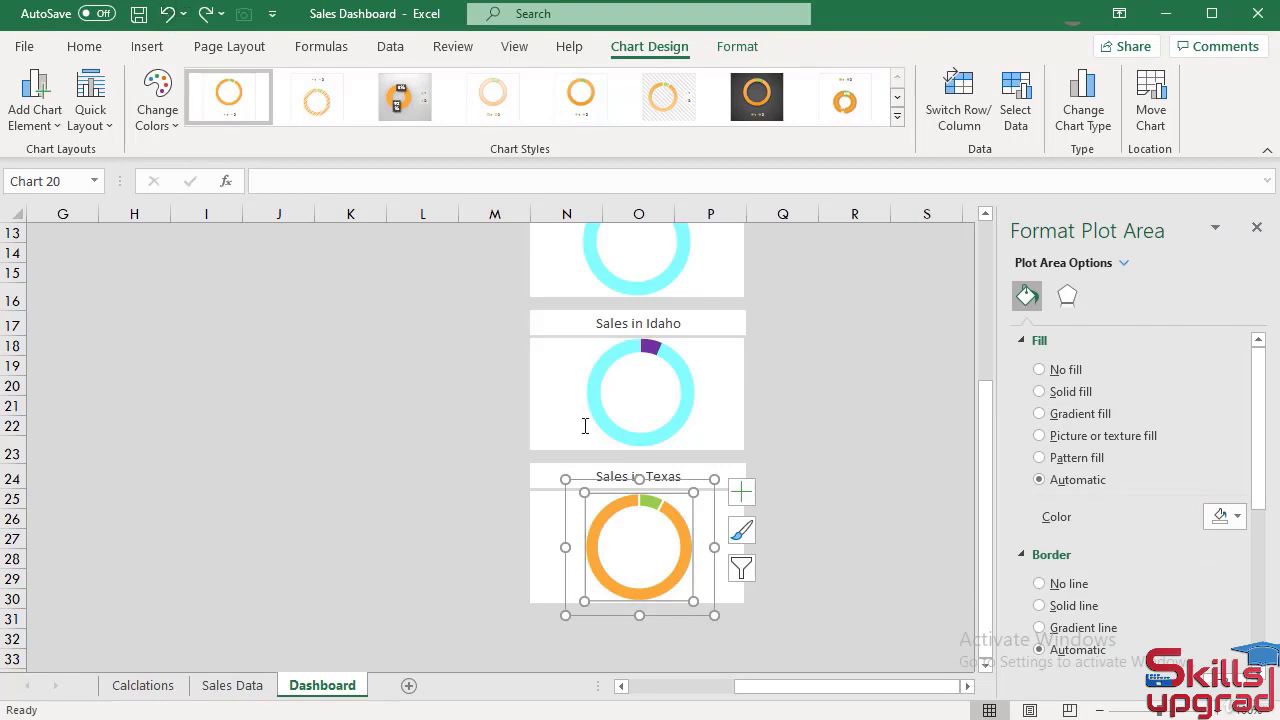
Step: Fill the whole data series of the Sales in Texas doughnut chart with standard green and remove the small slice's border line
{"action": "left_click", "coordinate": [657, 510]}
{"action": "left_click", "coordinate": [655, 504]}
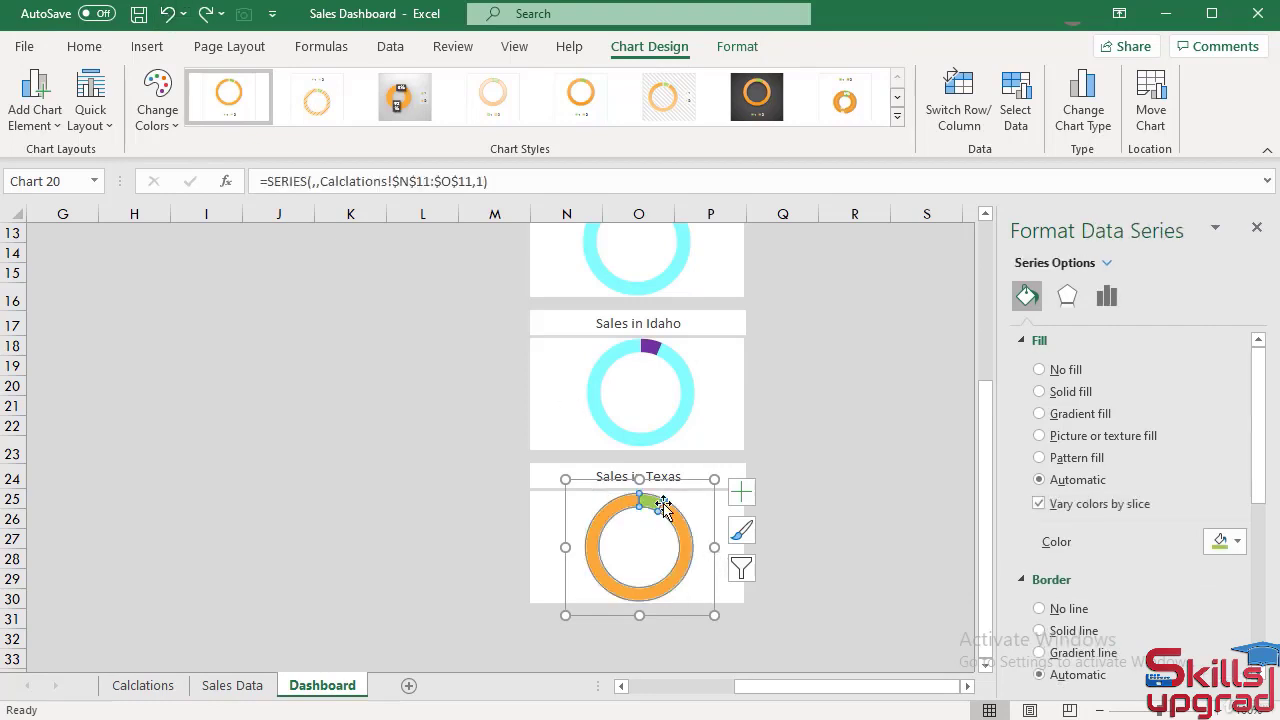
{"action": "left_click", "coordinate": [1238, 542]}
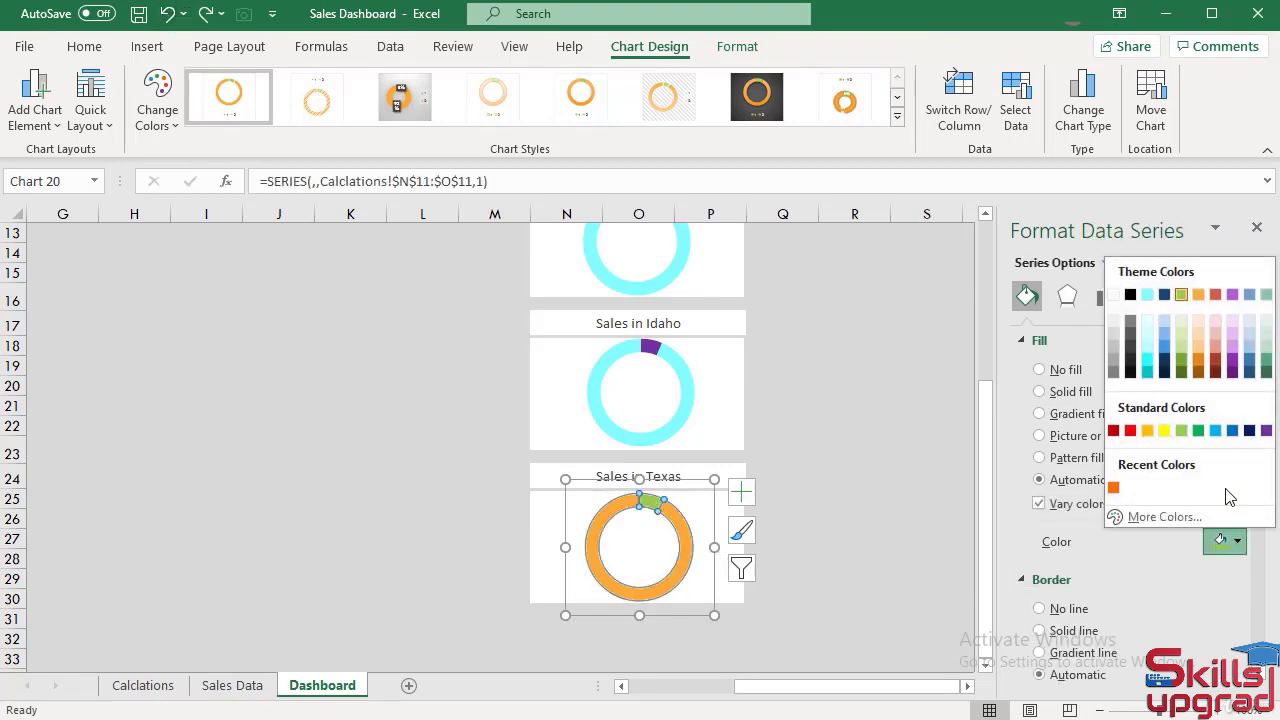
{"action": "left_click", "coordinate": [1200, 431]}
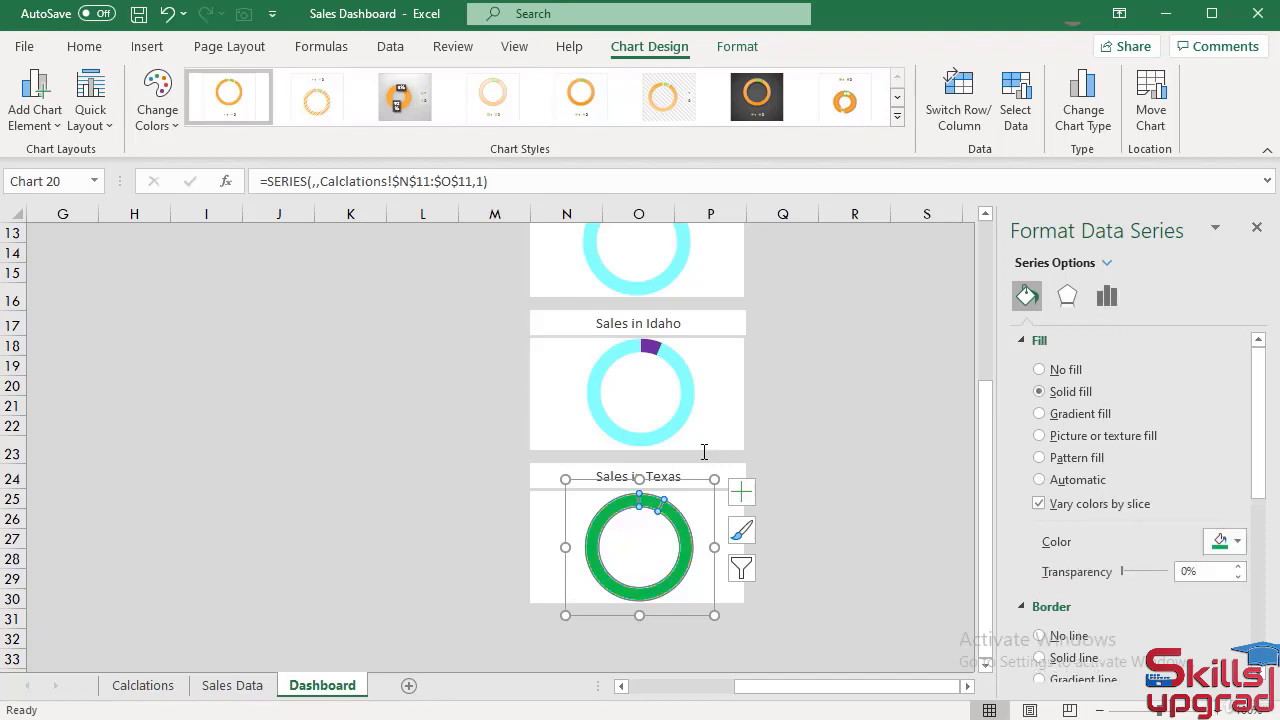
{"action": "left_click", "coordinate": [644, 506]}
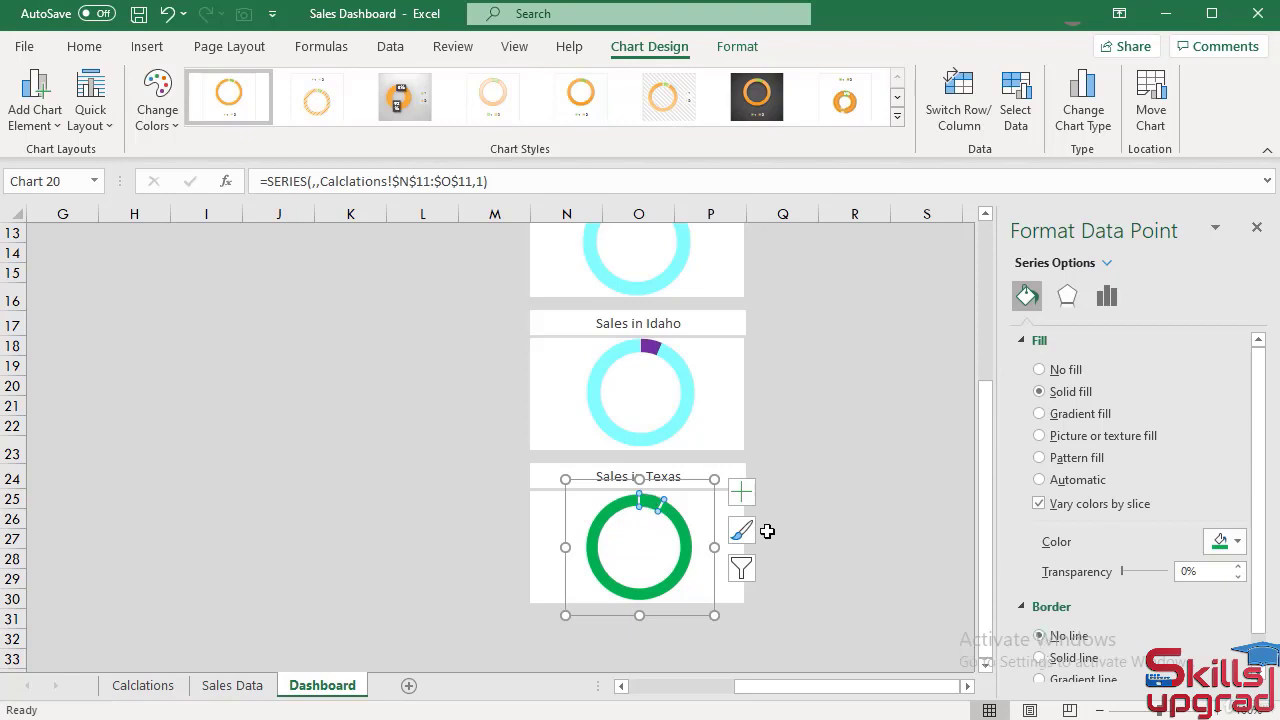
Step: Fill the larger slice of the Sales in Texas doughnut chart with light turquoise and set its border to no line
{"action": "left_click", "coordinate": [1237, 541]}
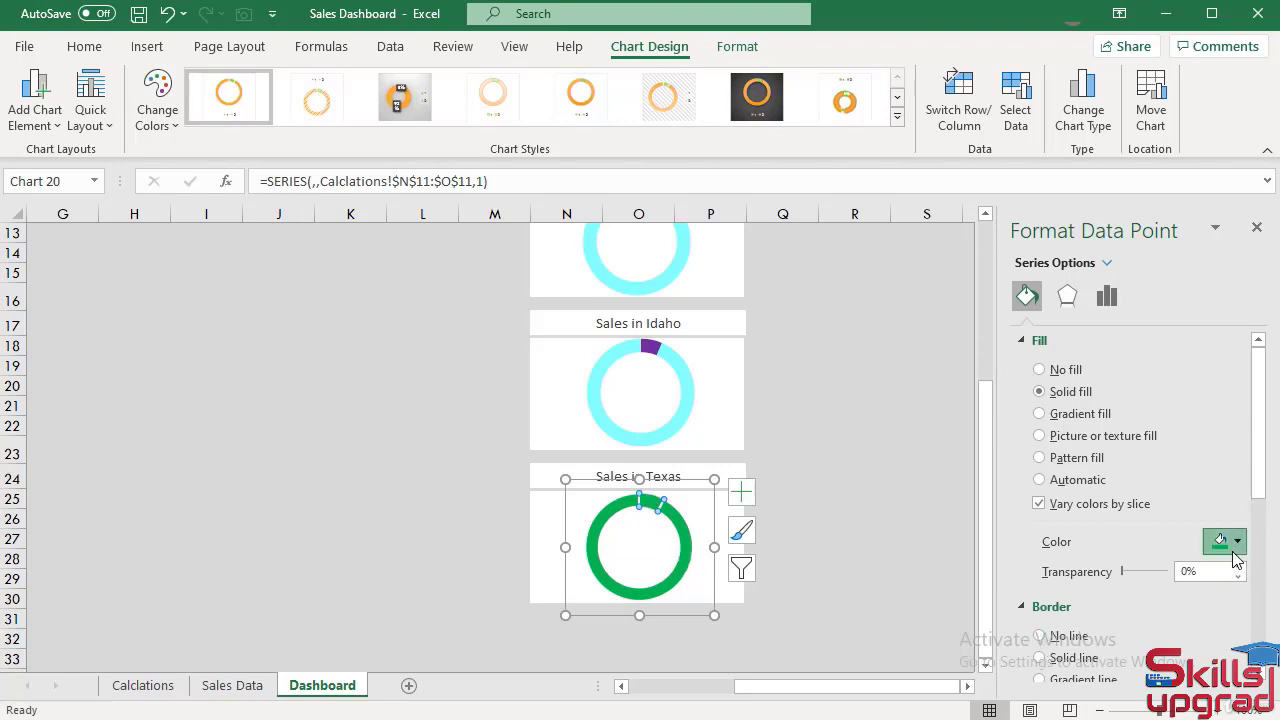
{"action": "left_click", "coordinate": [1148, 296]}
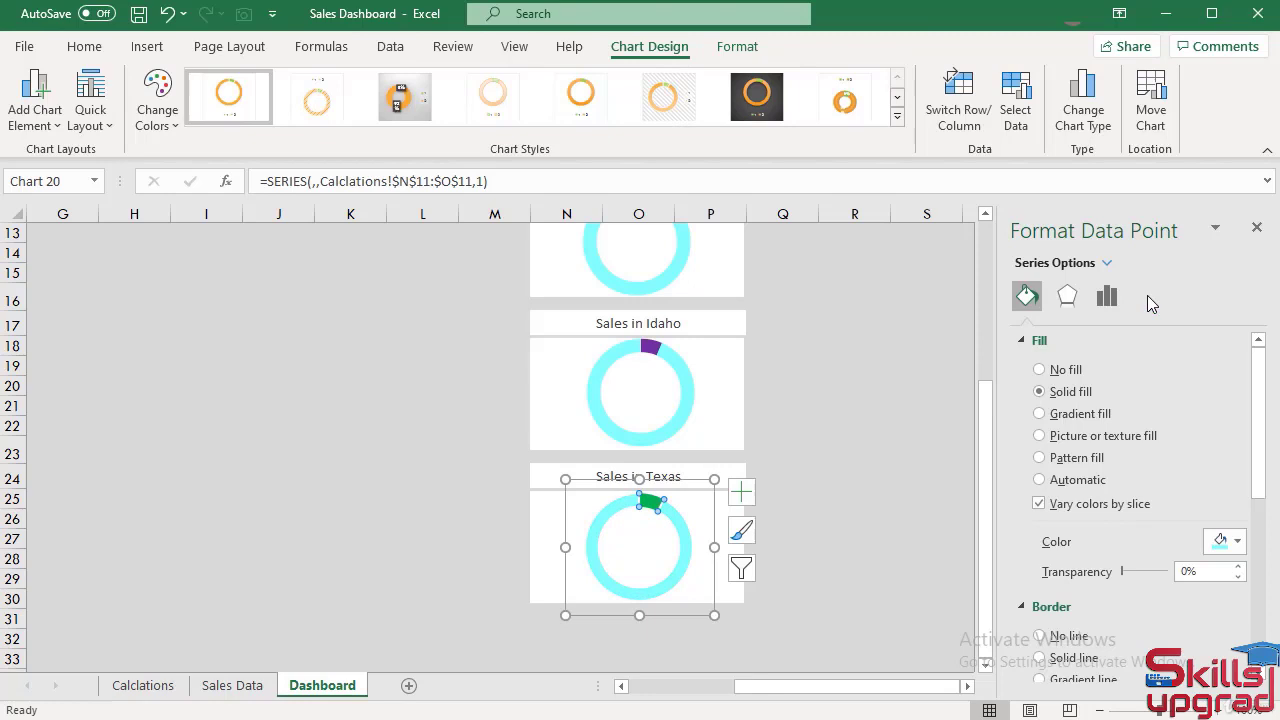
{"action": "left_click", "coordinate": [1041, 636]}
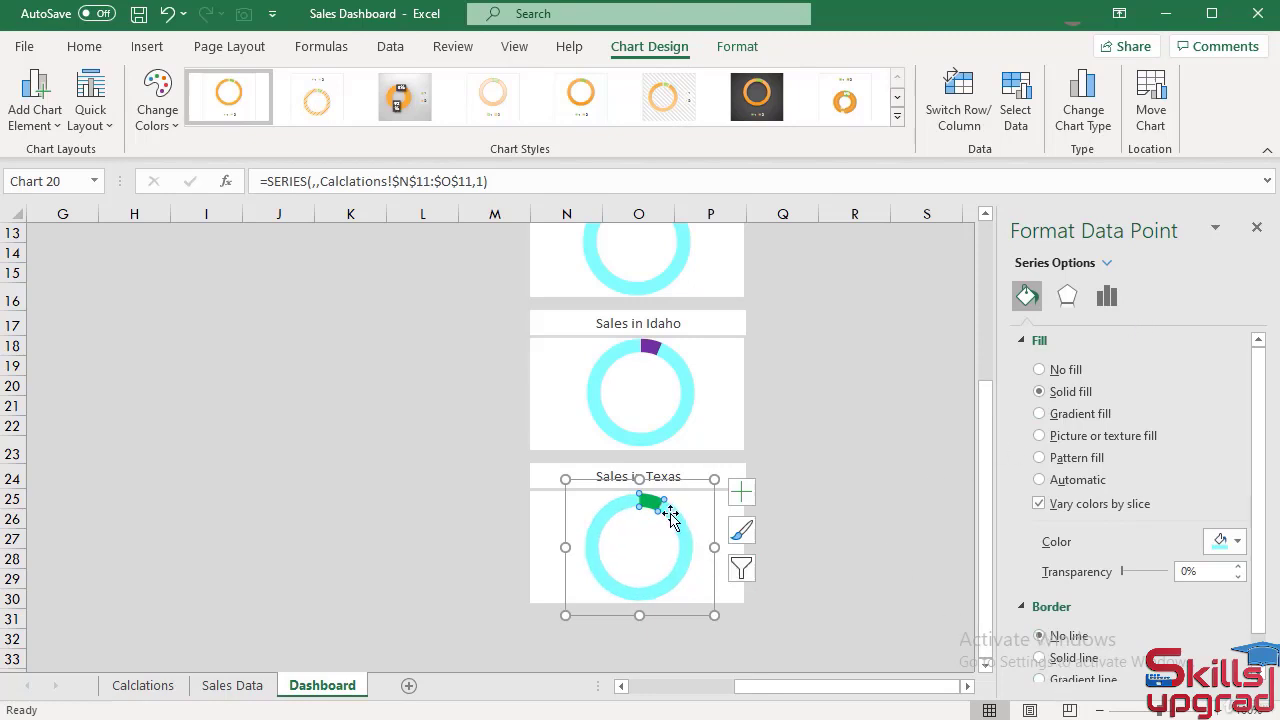
Step: Deselect the Sales in Texas chart, close the formatting pane and show the dashboard from its title row
{"action": "left_click", "coordinate": [409, 535]}
{"action": "left_click", "coordinate": [1257, 227]}
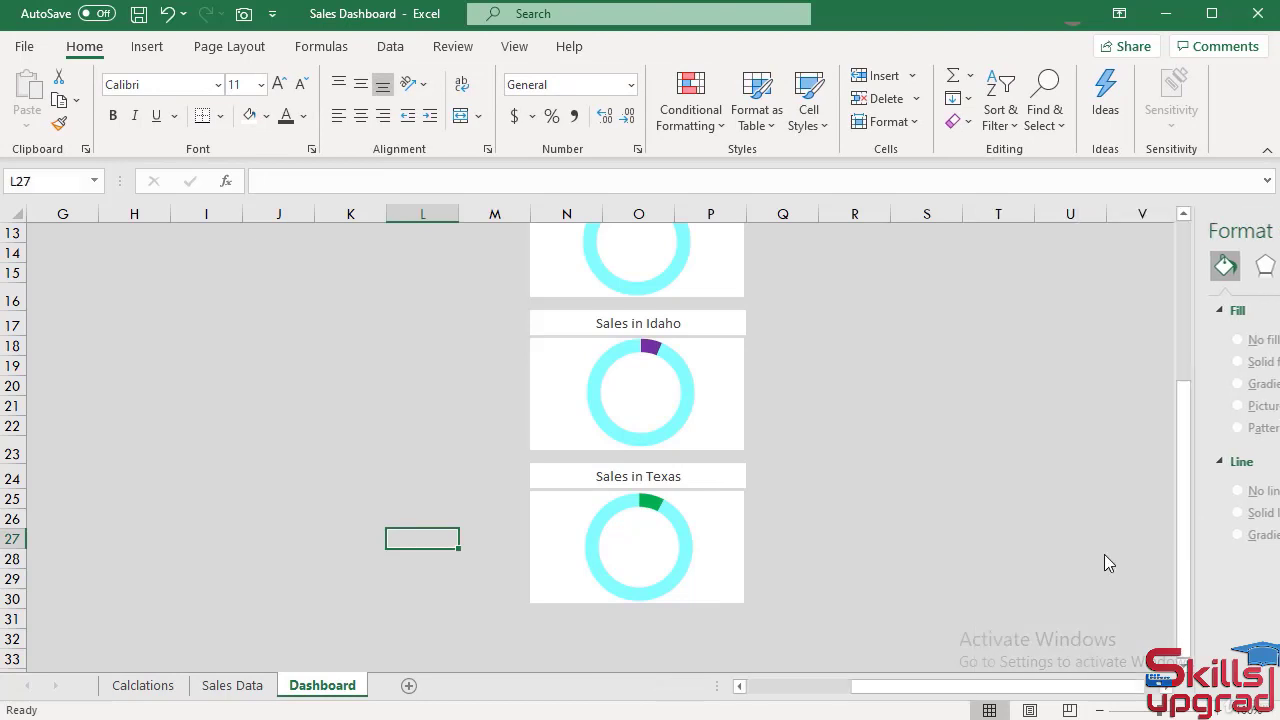
{"action": "left_click_drag", "start_coordinate": [1034, 688], "coordinate": [795, 688]}
{"action": "scroll", "coordinate": [797, 543], "scroll_direction": "up", "scroll_amount": 2}
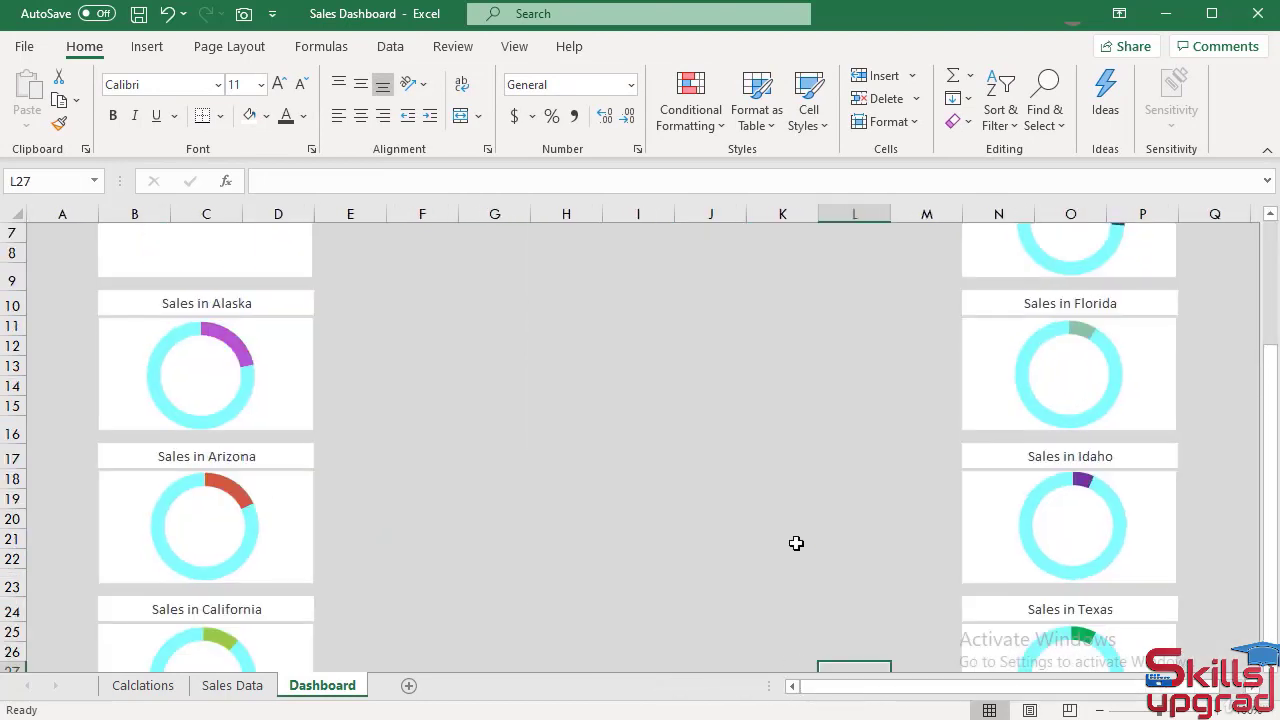
{"action": "scroll", "coordinate": [796, 543], "scroll_direction": "up", "scroll_amount": 2}
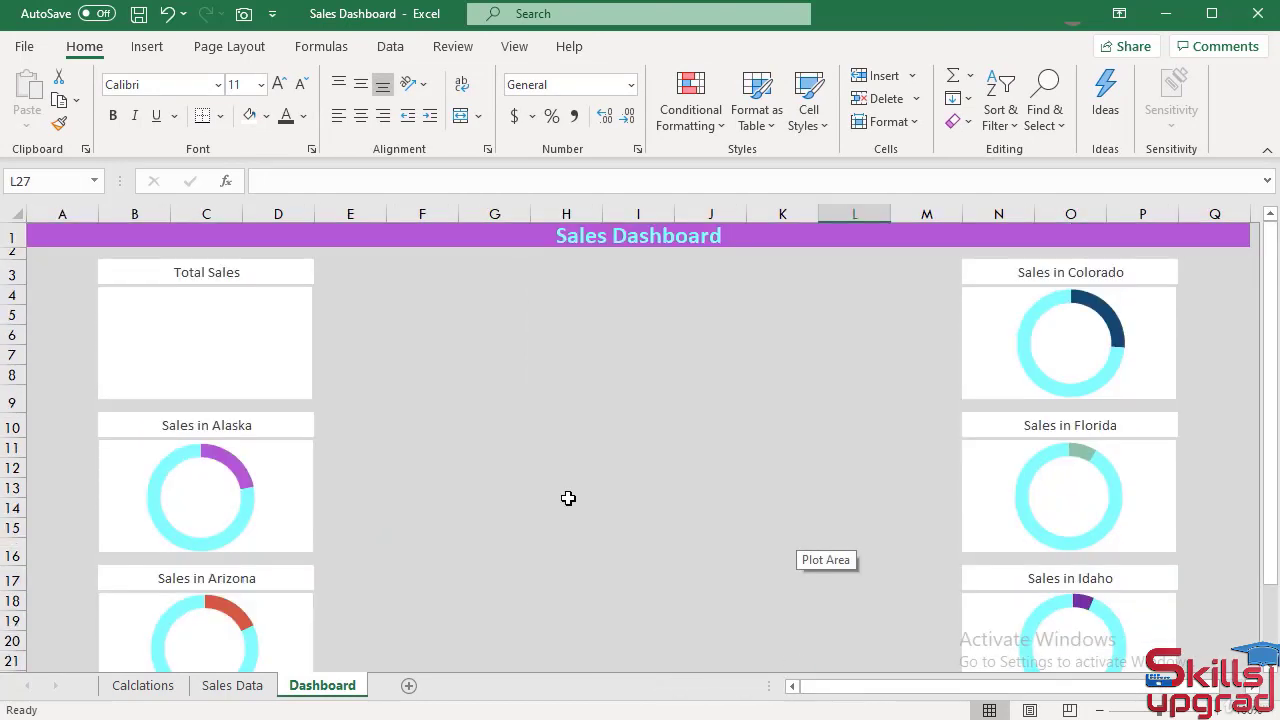